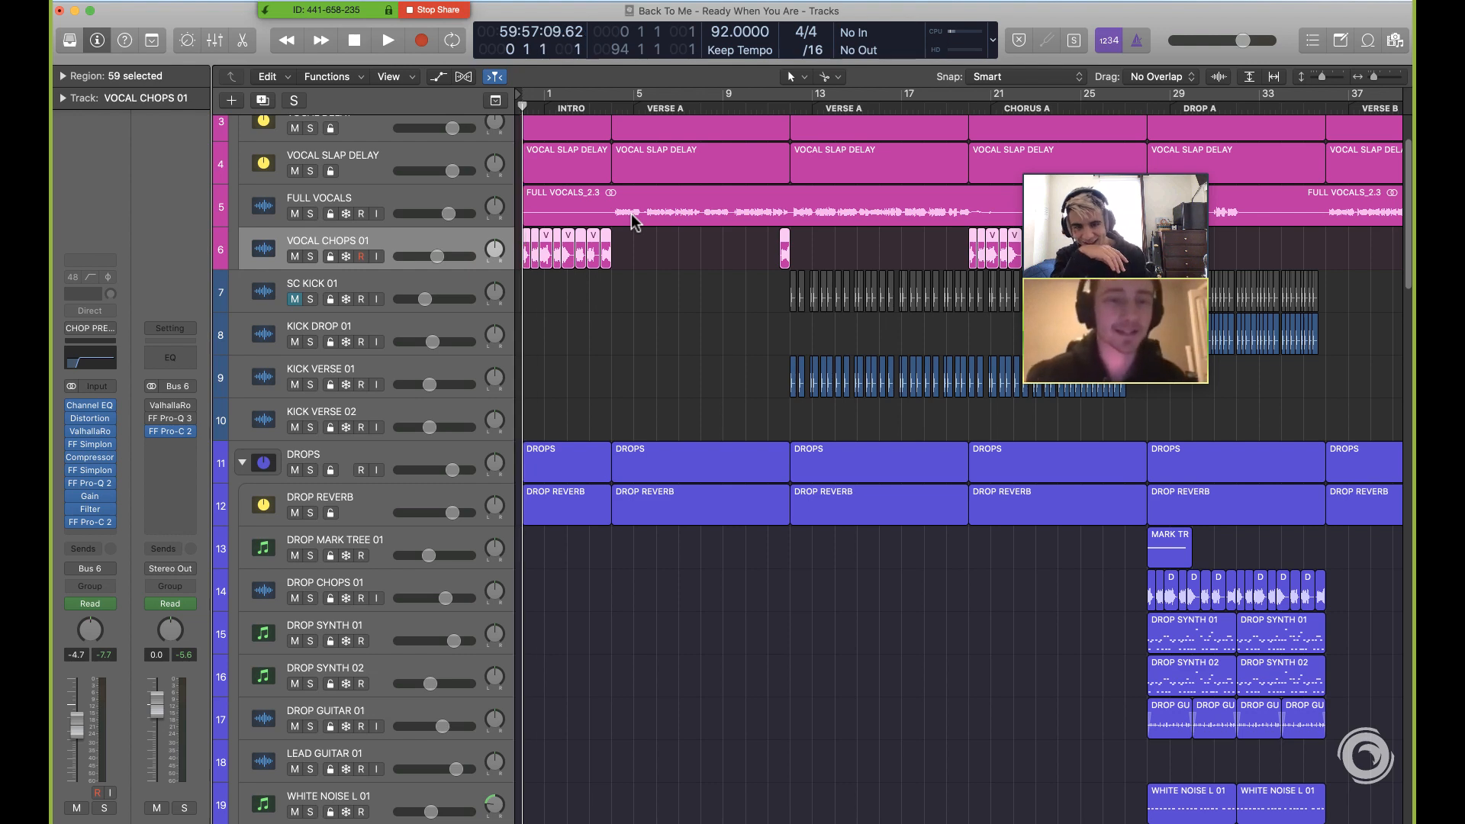
Solo the VOCAL CHOPS 01 track and bypass every plug-in in its effect chain
scroll(977, 282, down, 2)
scroll(976, 281, up, 2)
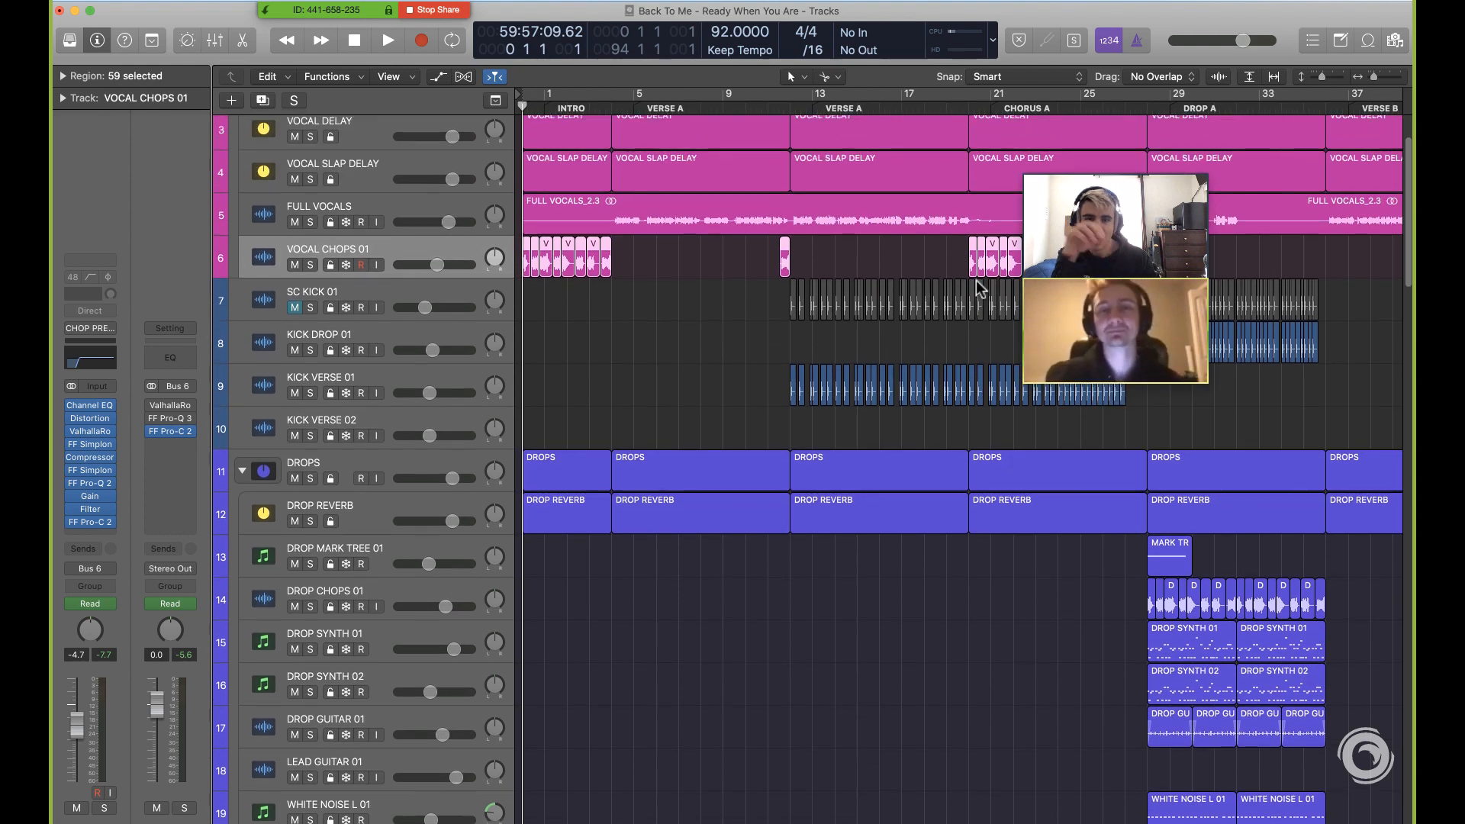
click(738, 275)
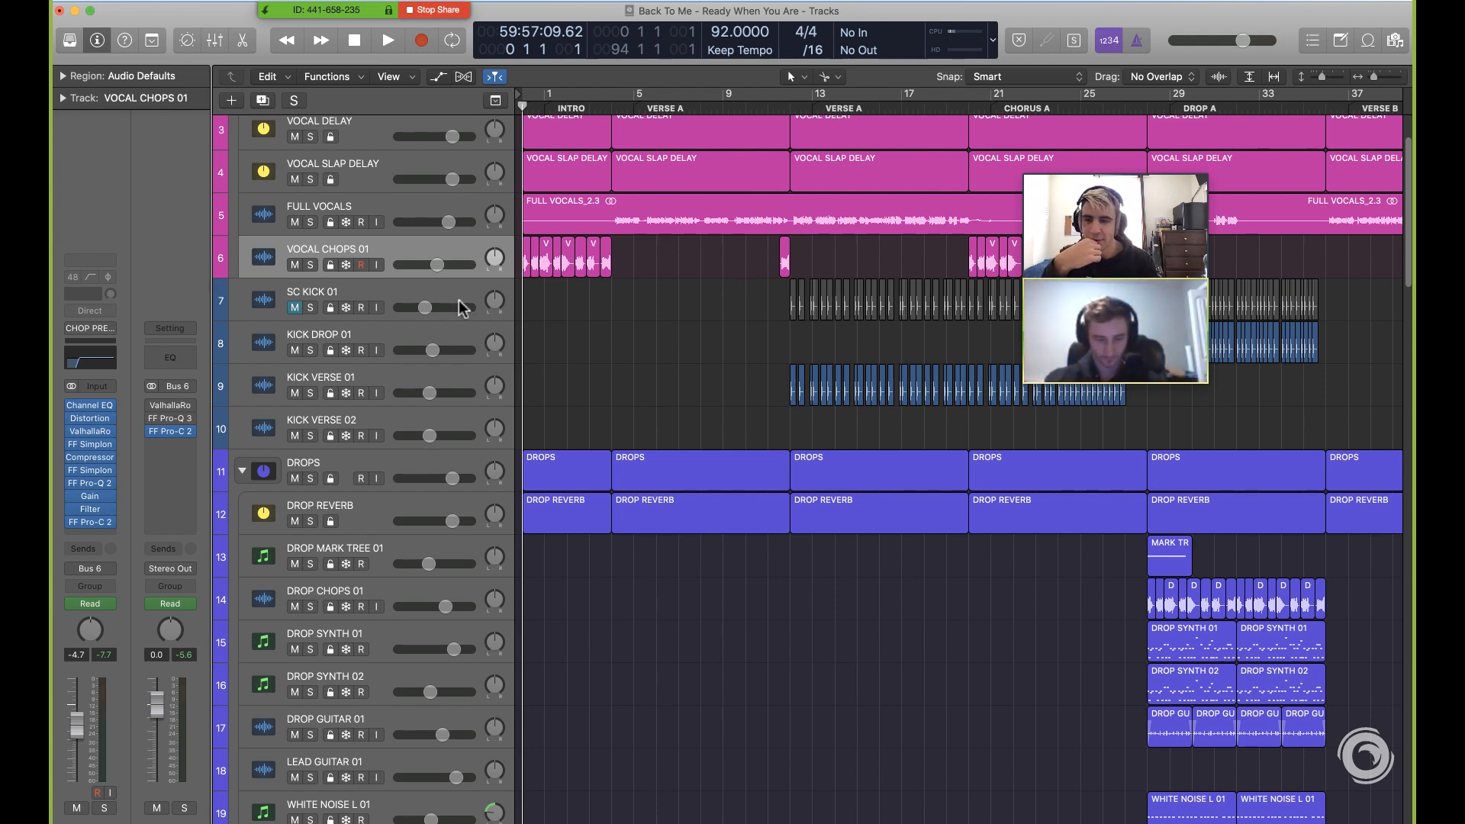
key(s)
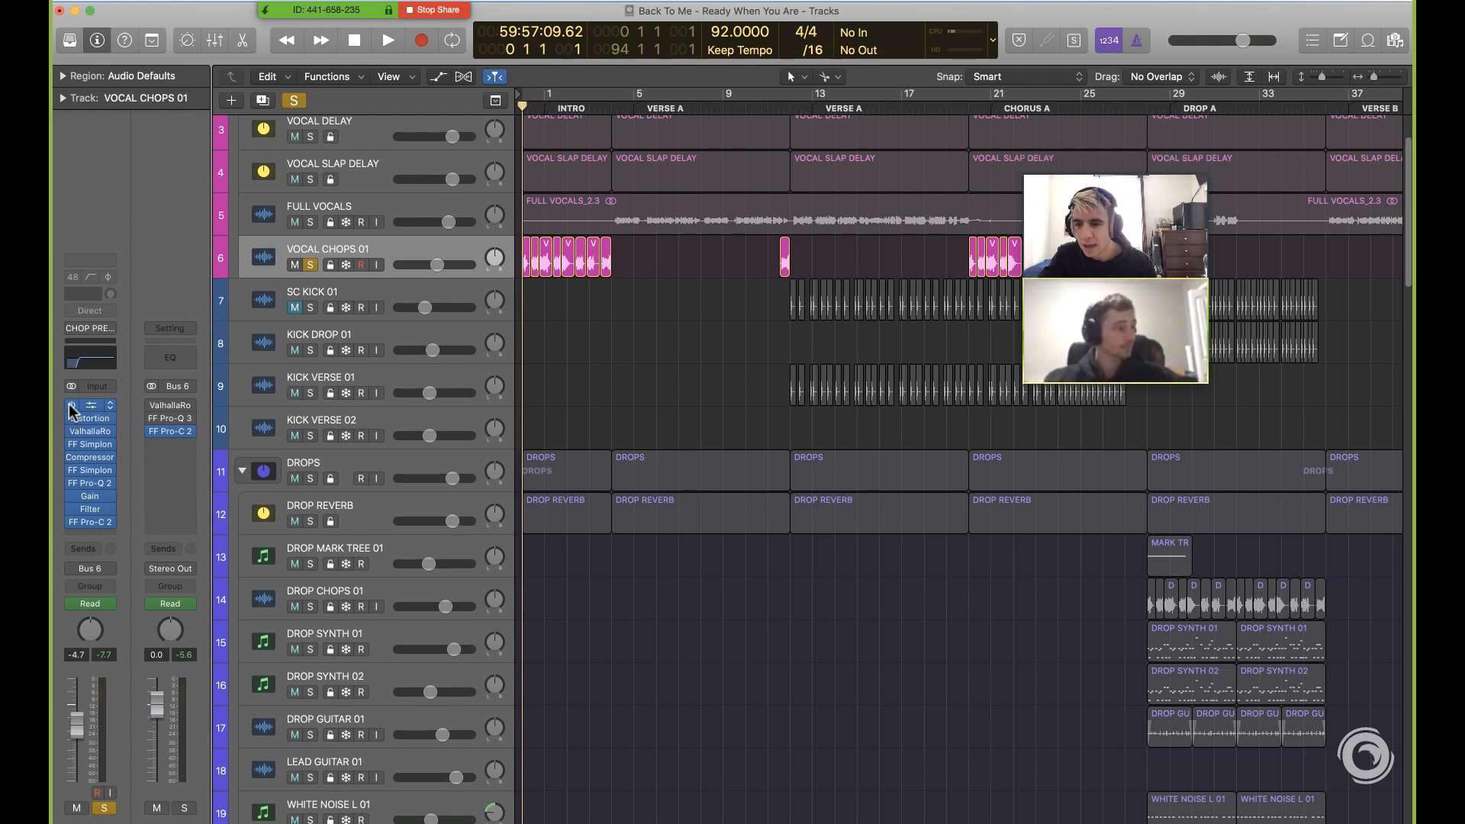
drag(70, 406, 66, 534)
Show the region parameters of the vocal chop regions and play the intro chops without effects
key(super+a)
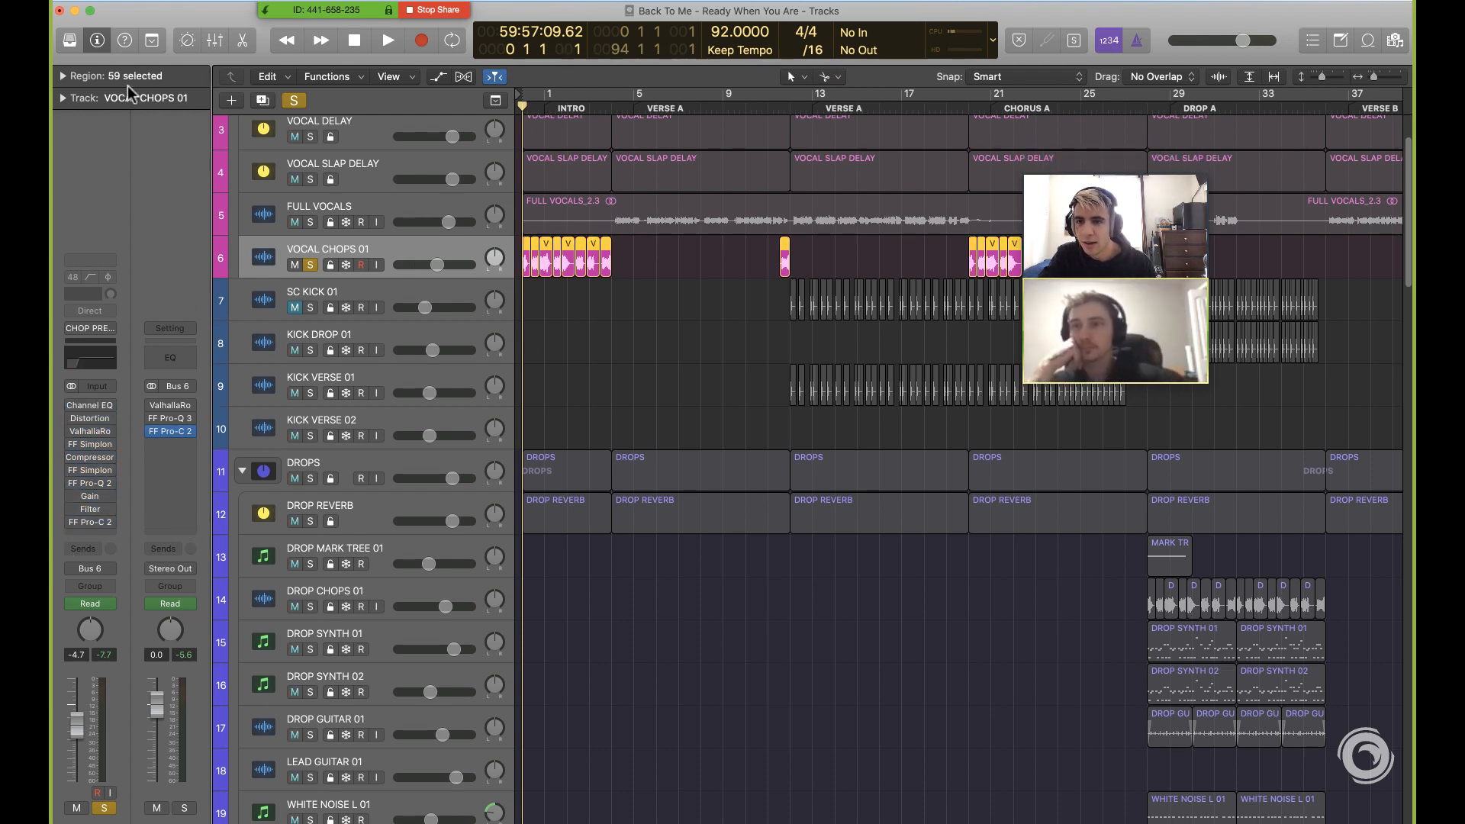
click(62, 76)
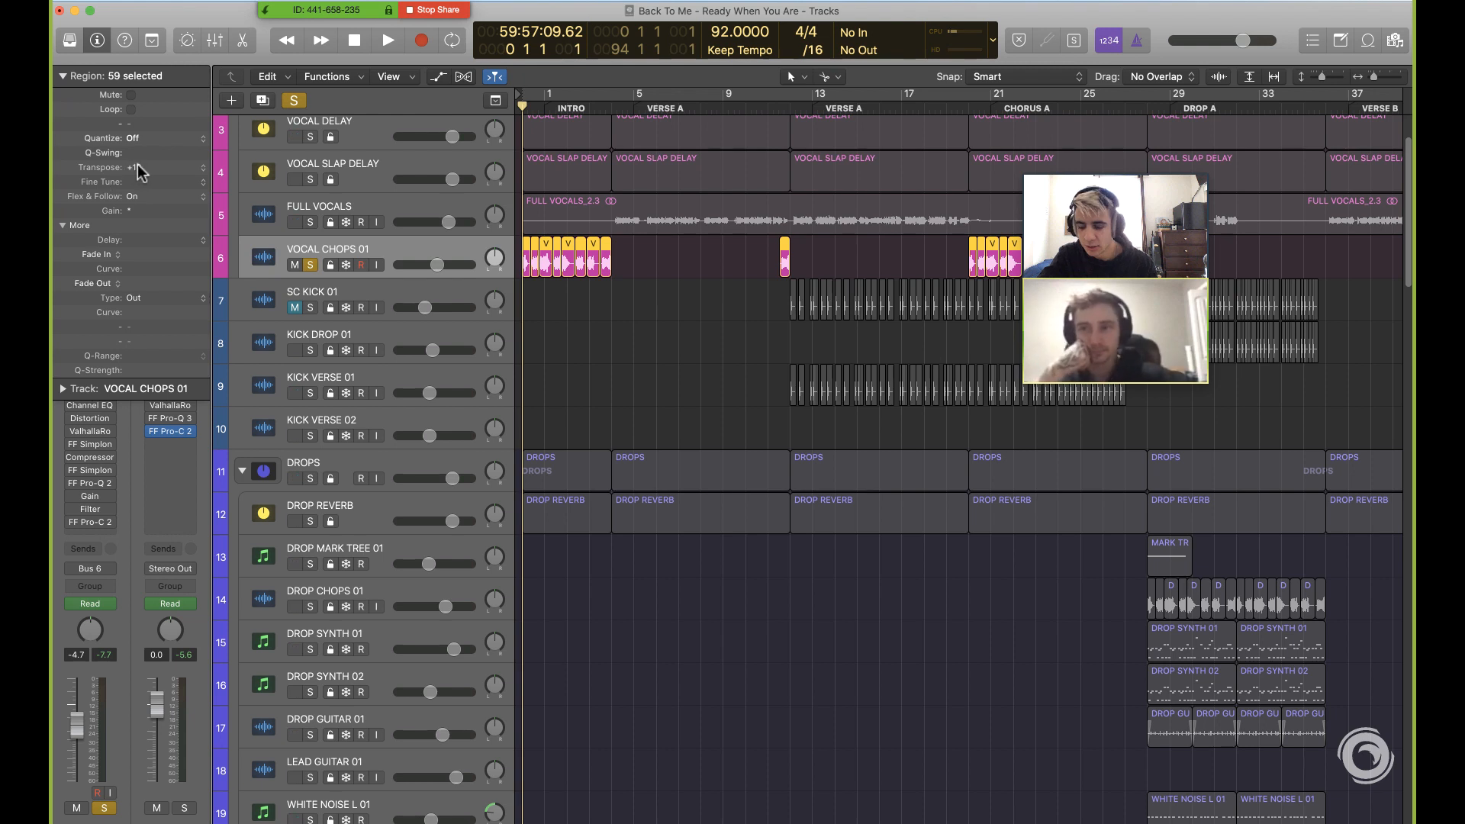
click(639, 317)
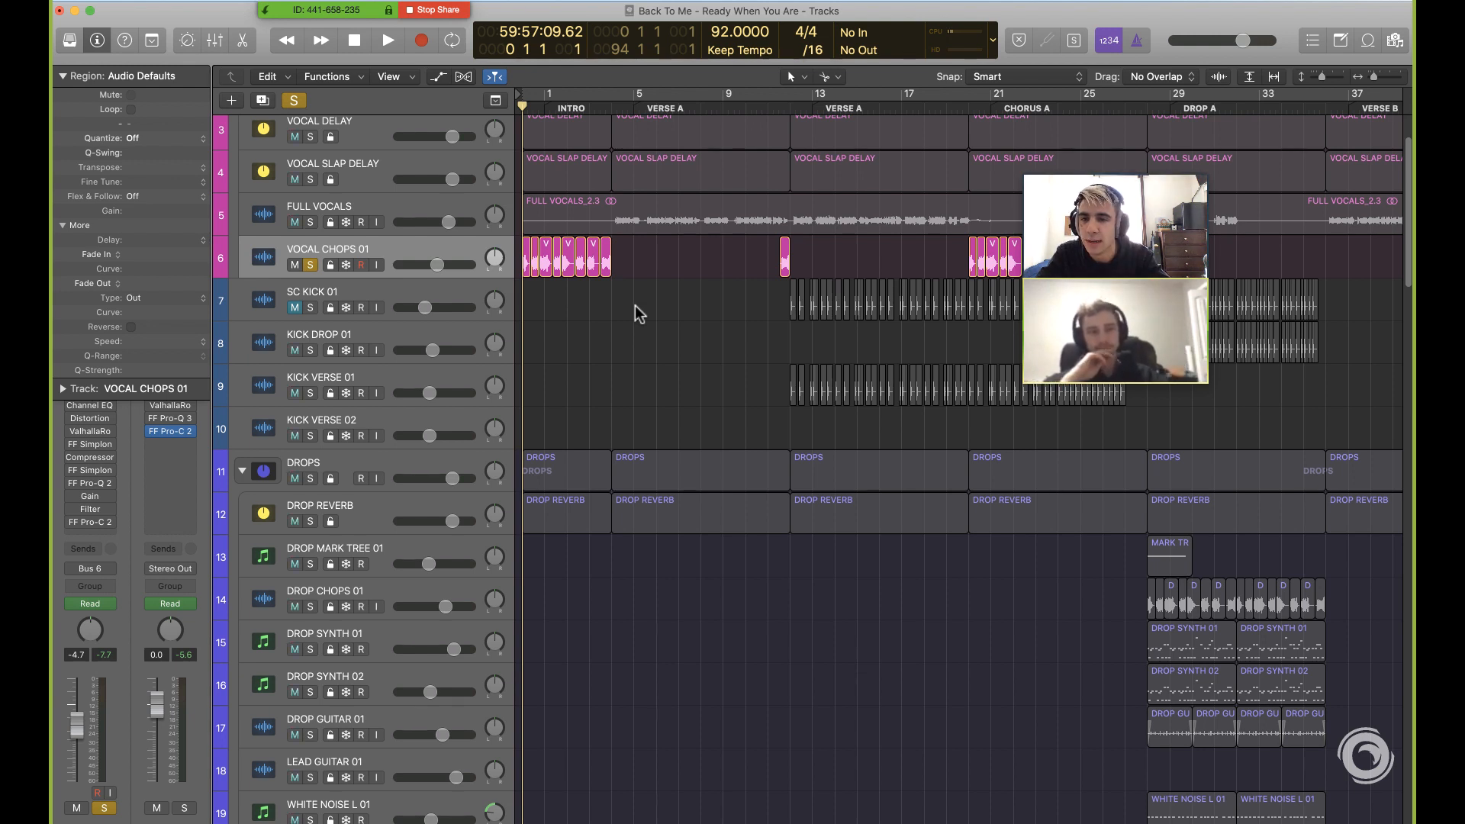
key(space)
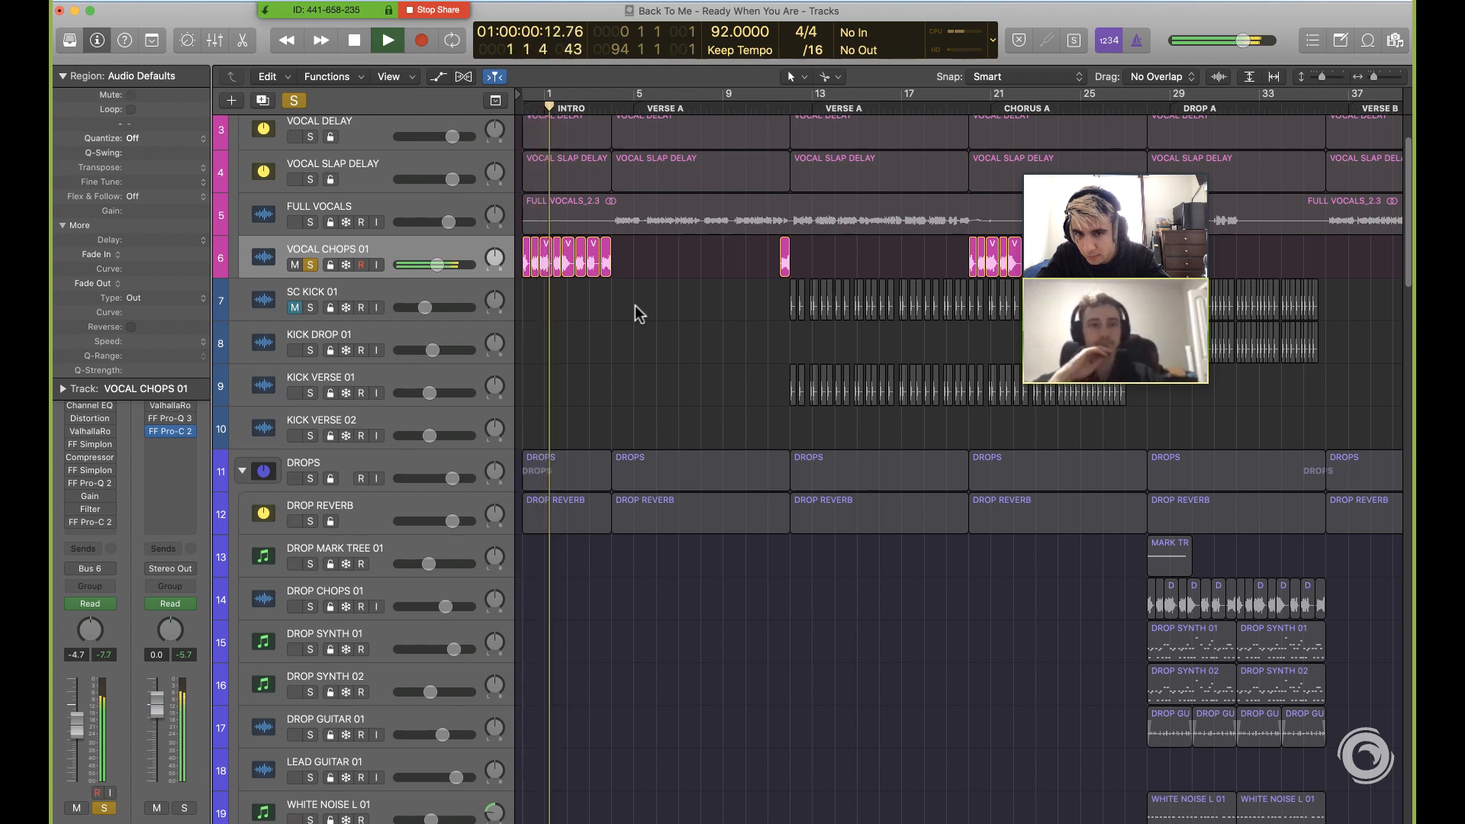
key(space)
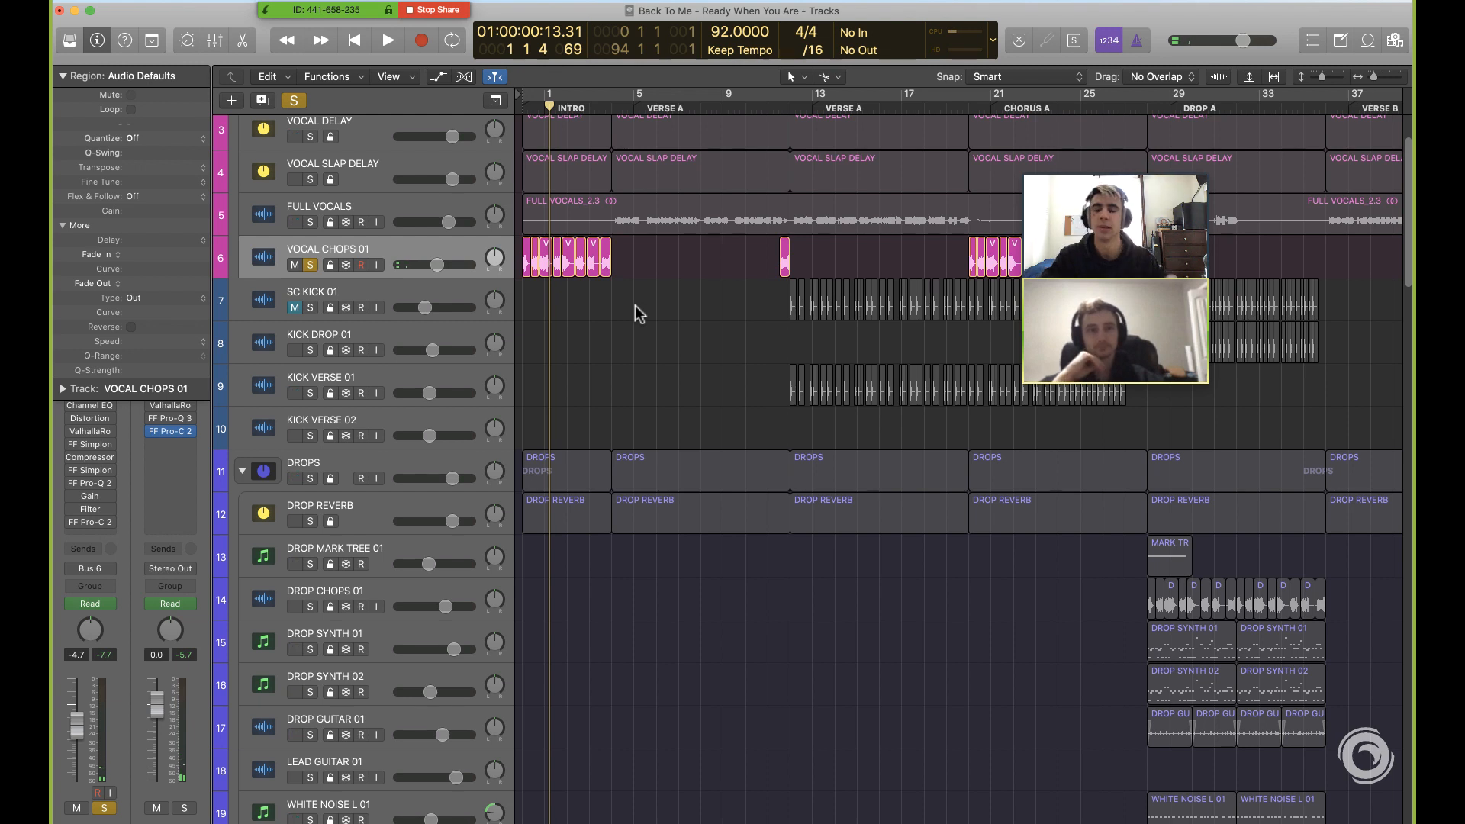
Set the transposition of the intro vocal chop regions to +12
drag(663, 271, 519, 257)
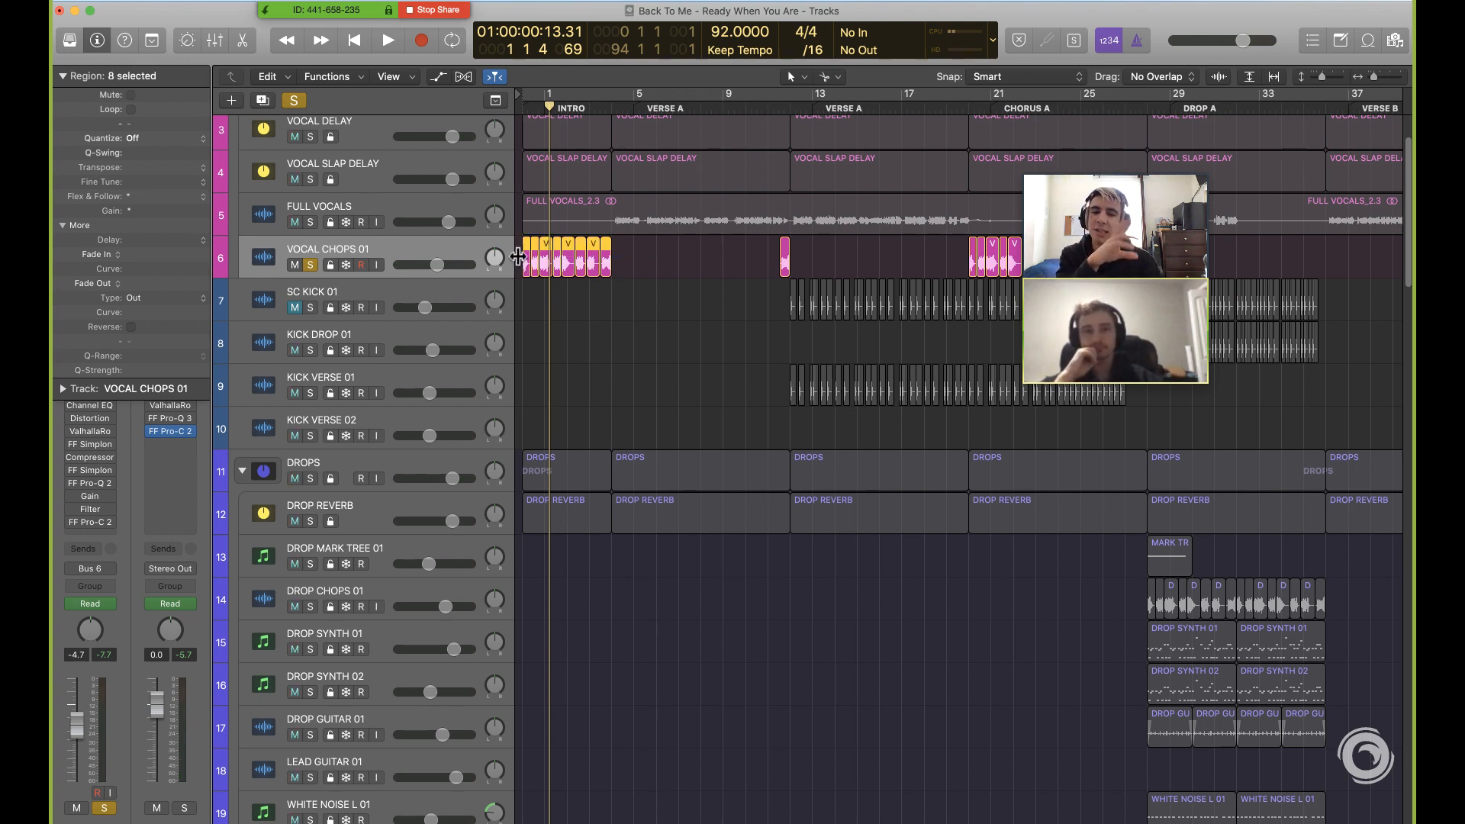
double_click(156, 166)
text(12)
key(Return)
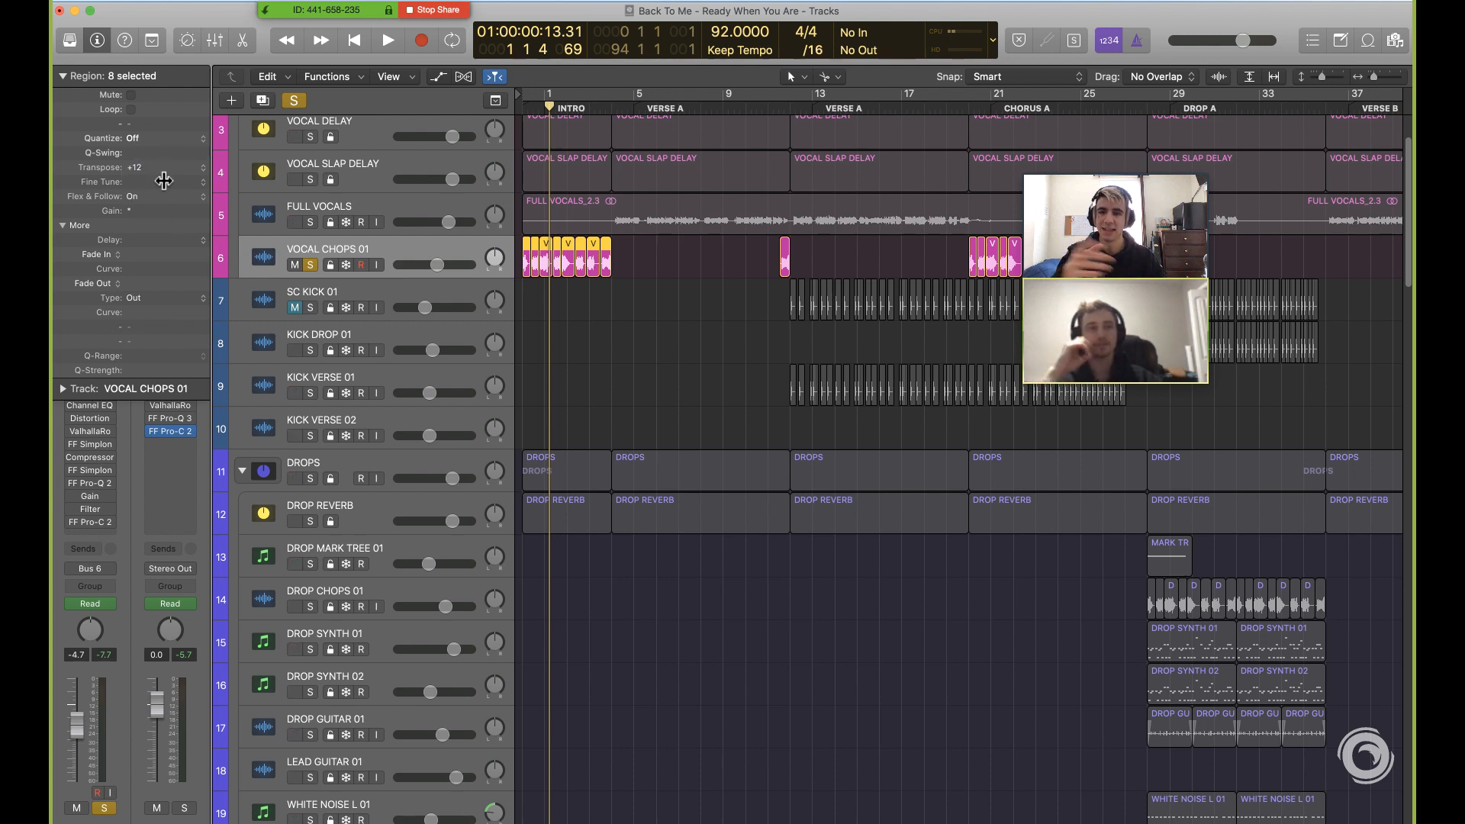
click(61, 76)
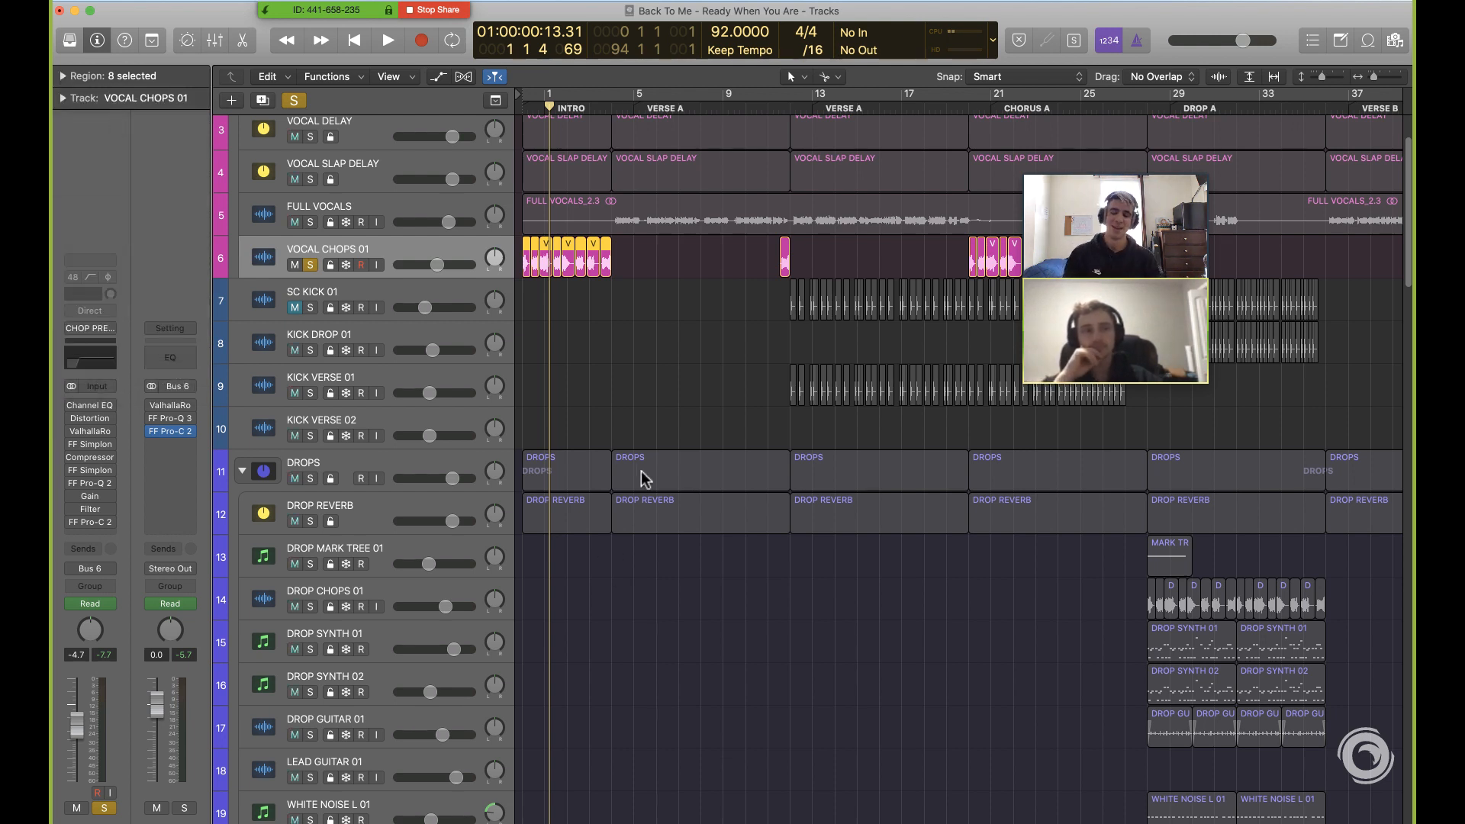
Check the transpose setting of the intro vocal chops and play them from the start of the project
key(Return)
click(670, 406)
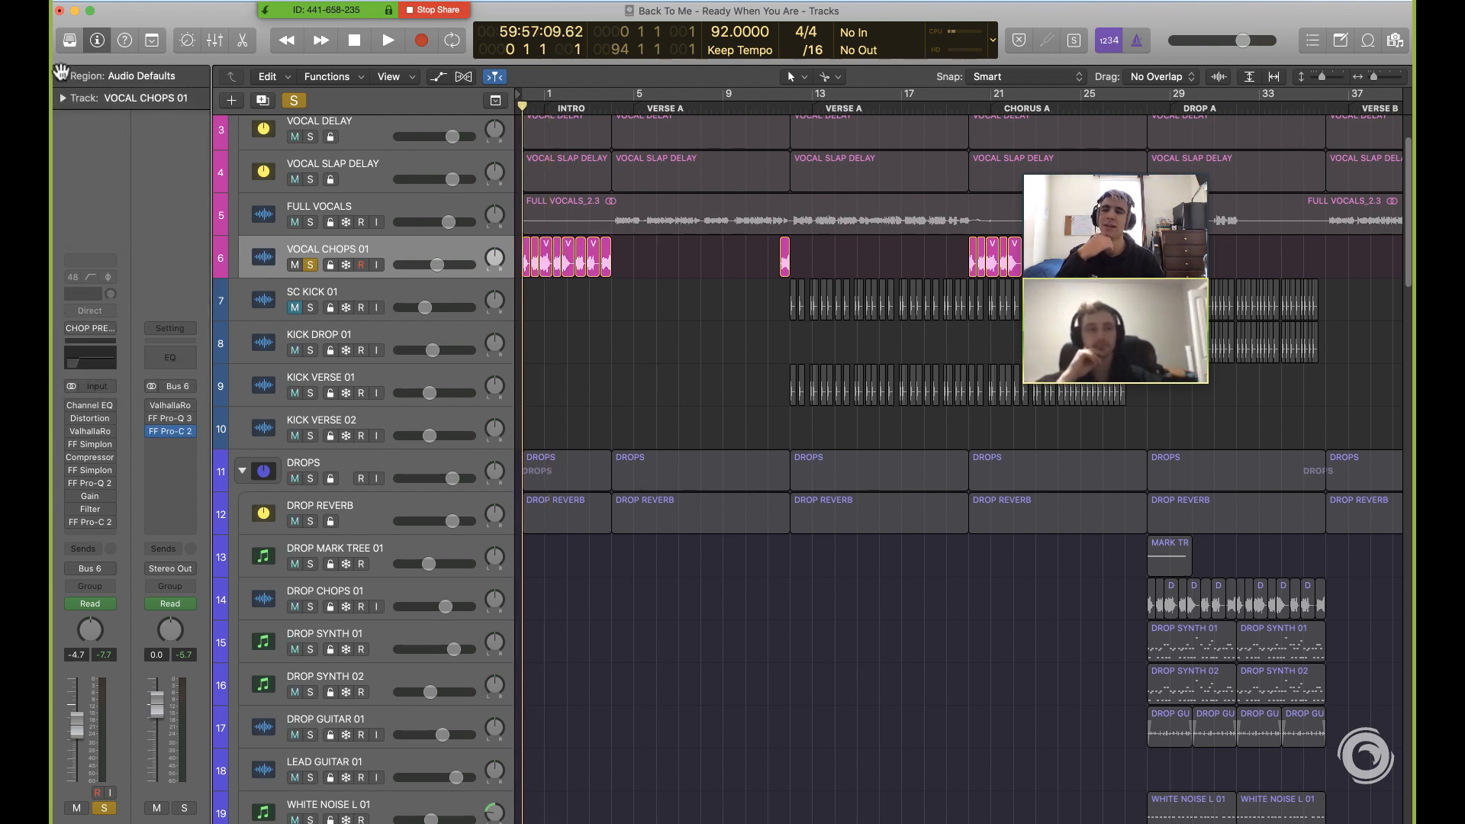
click(62, 75)
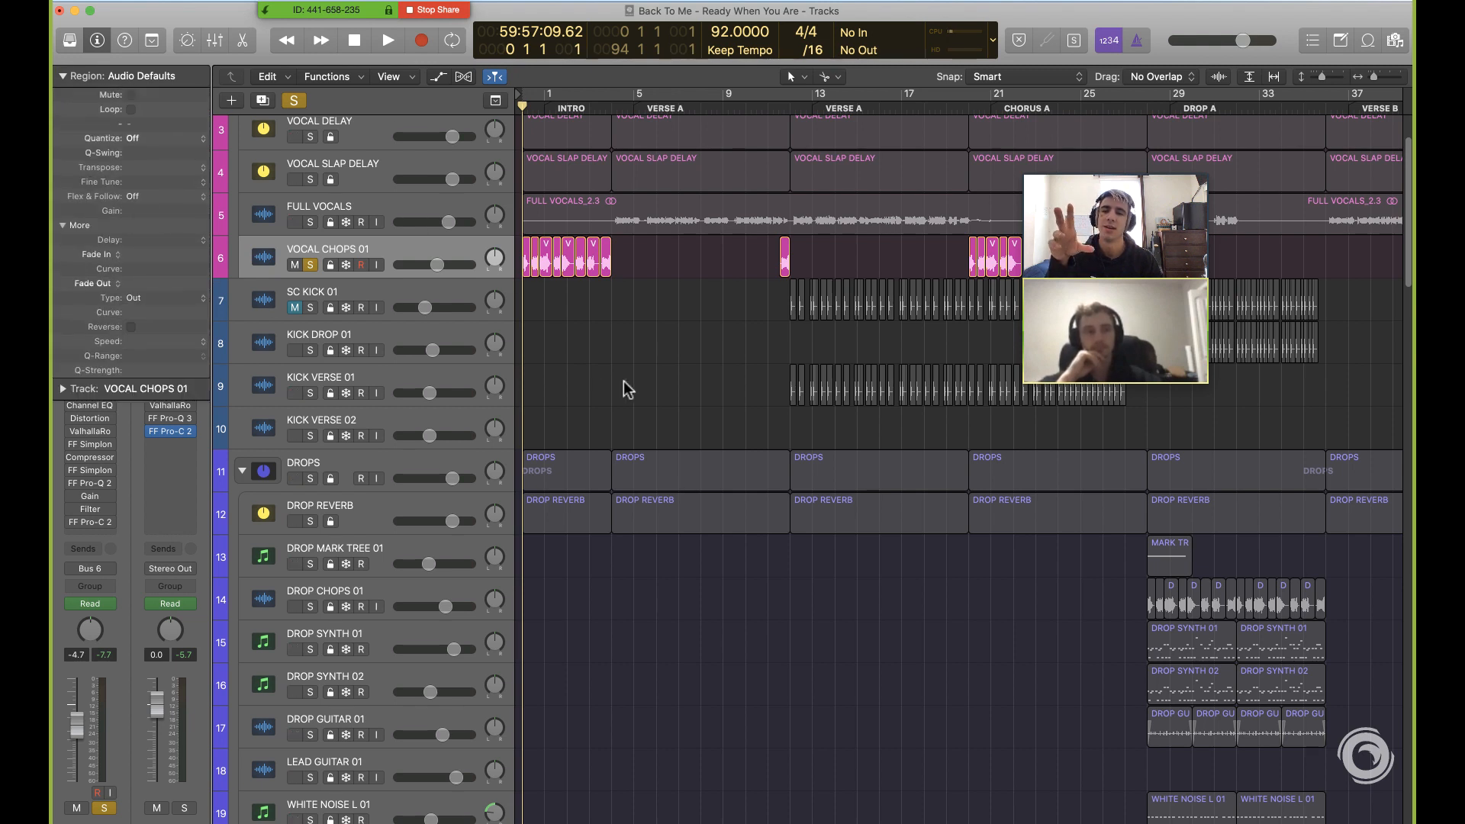
drag(705, 287, 496, 256)
click(645, 309)
drag(654, 282, 518, 262)
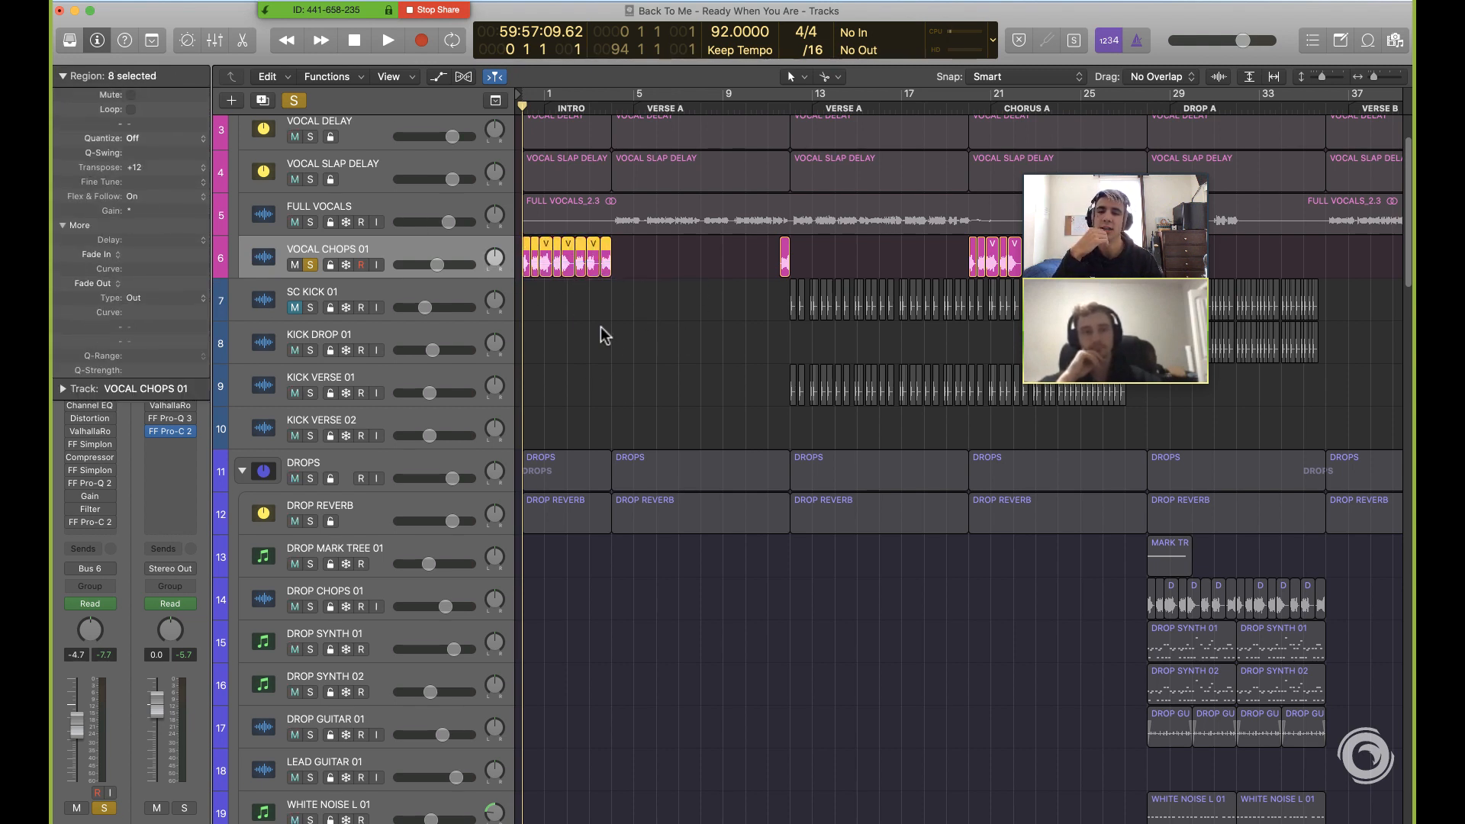
click(603, 336)
drag(641, 299, 527, 262)
key(space)
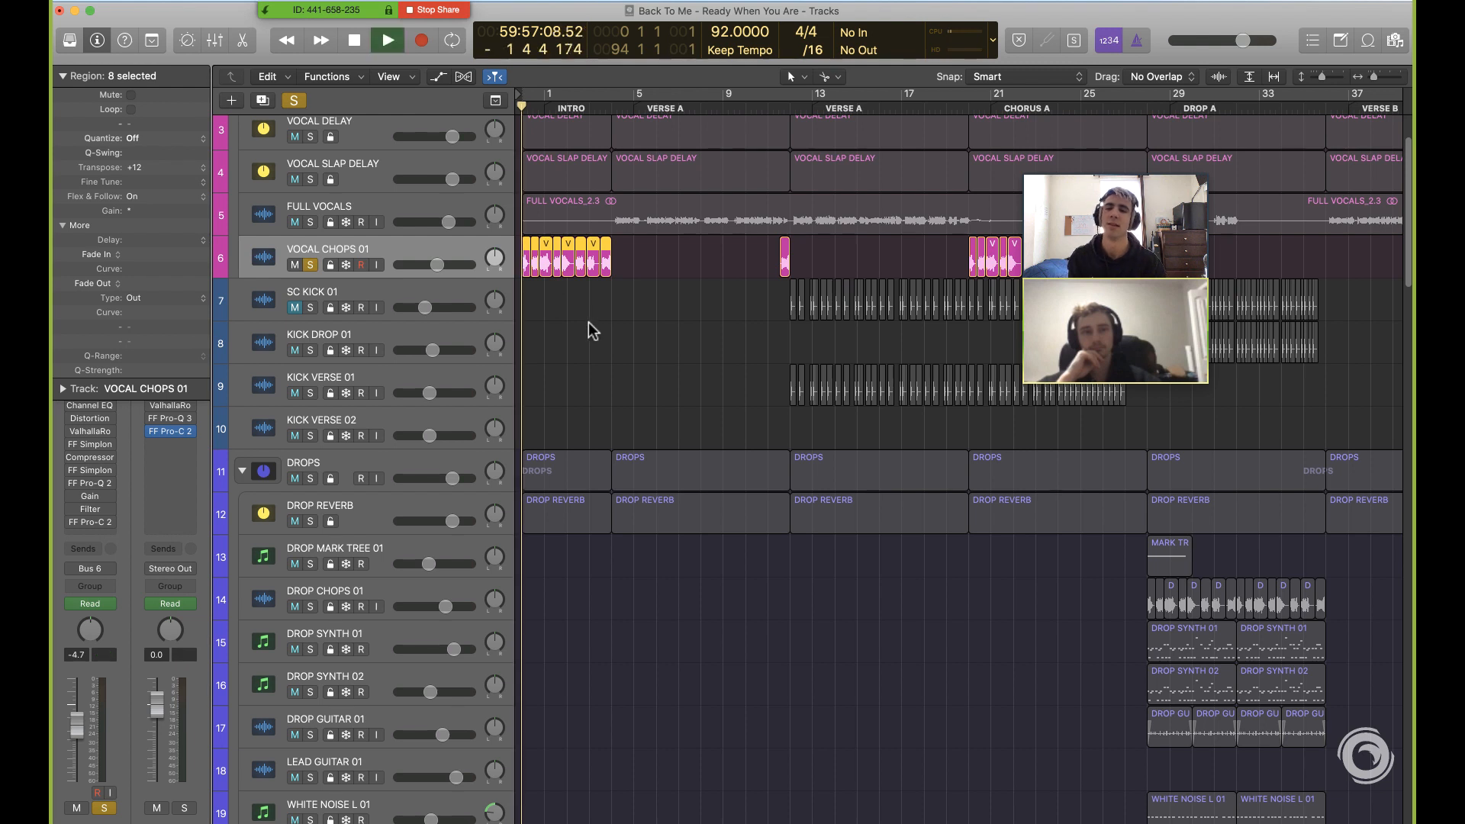
key(space)
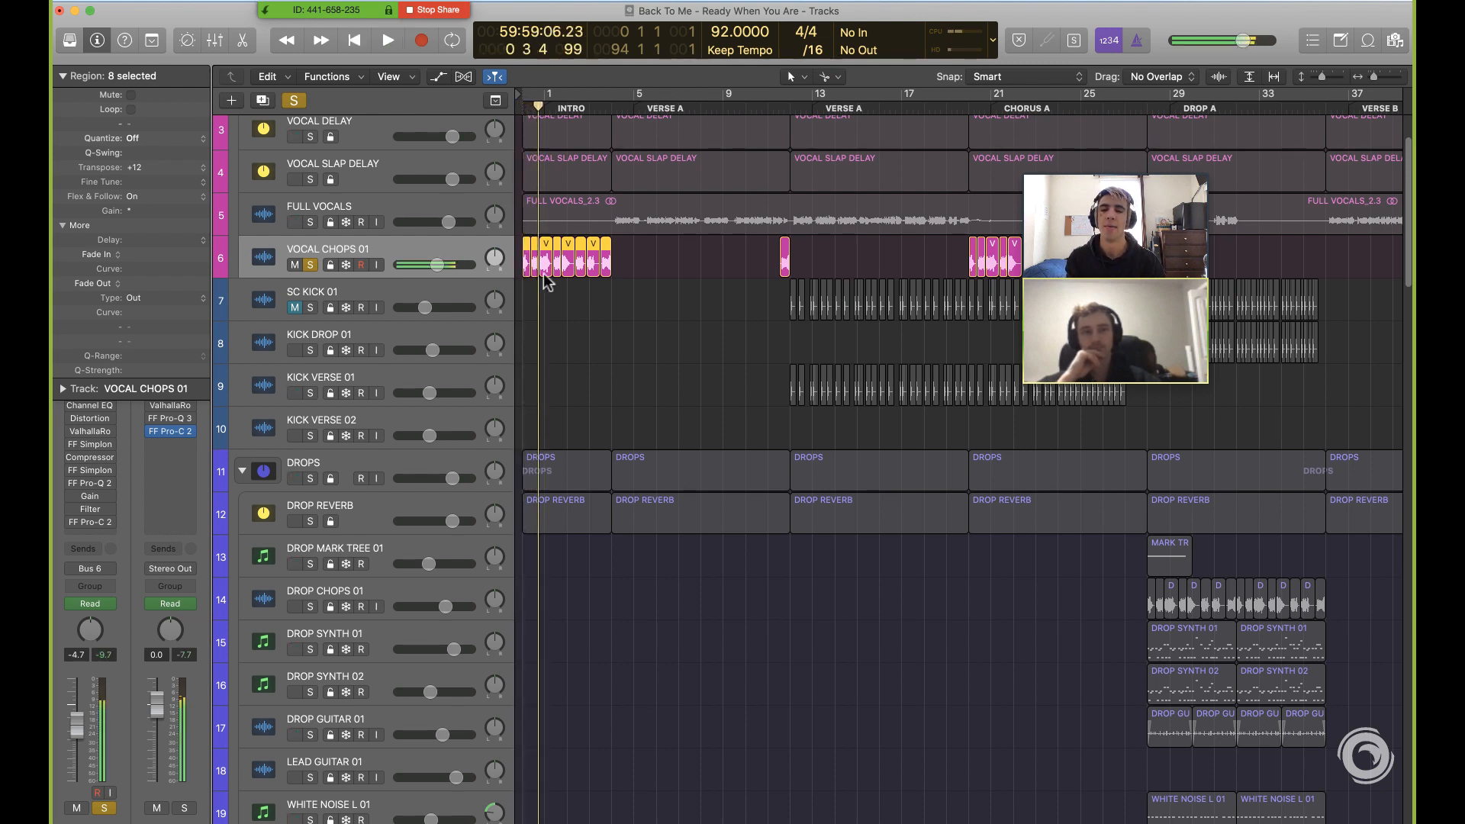
click(62, 76)
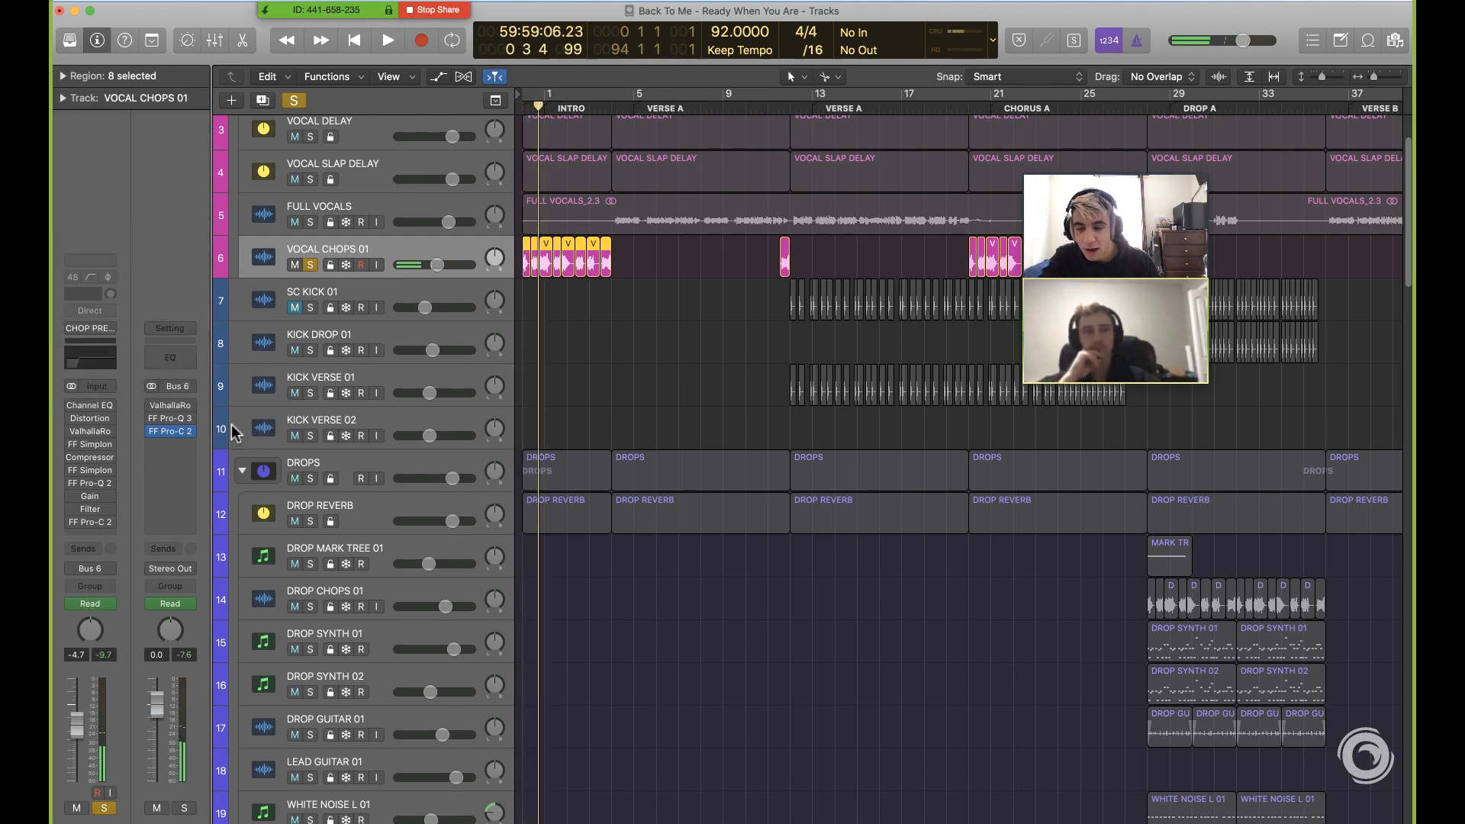
Re-enable Channel EQ and Distortion on VOCAL CHOPS 01 and open the Distortion settings
click(91, 418)
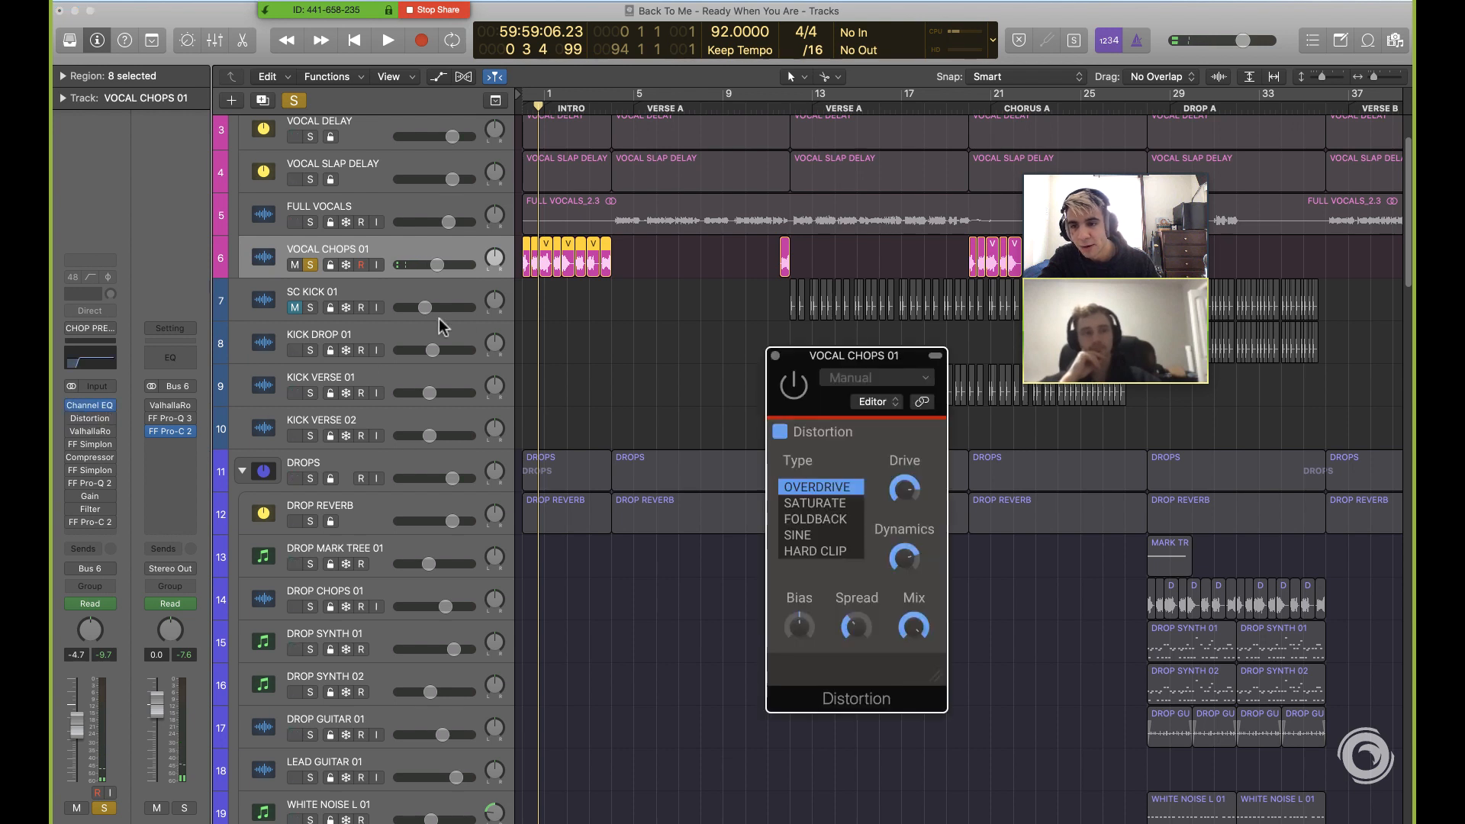
click(804, 390)
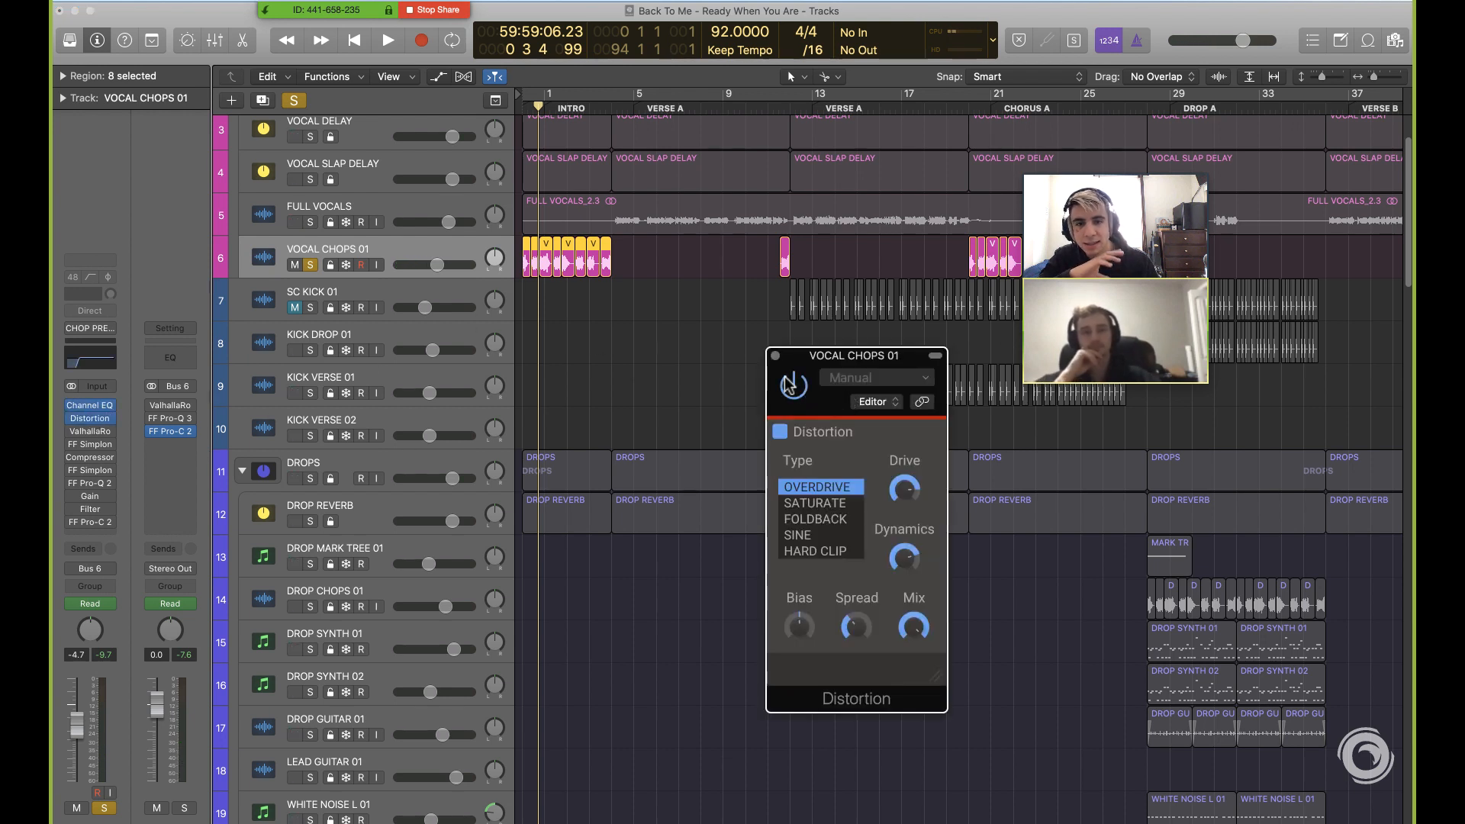
click(775, 356)
click(90, 419)
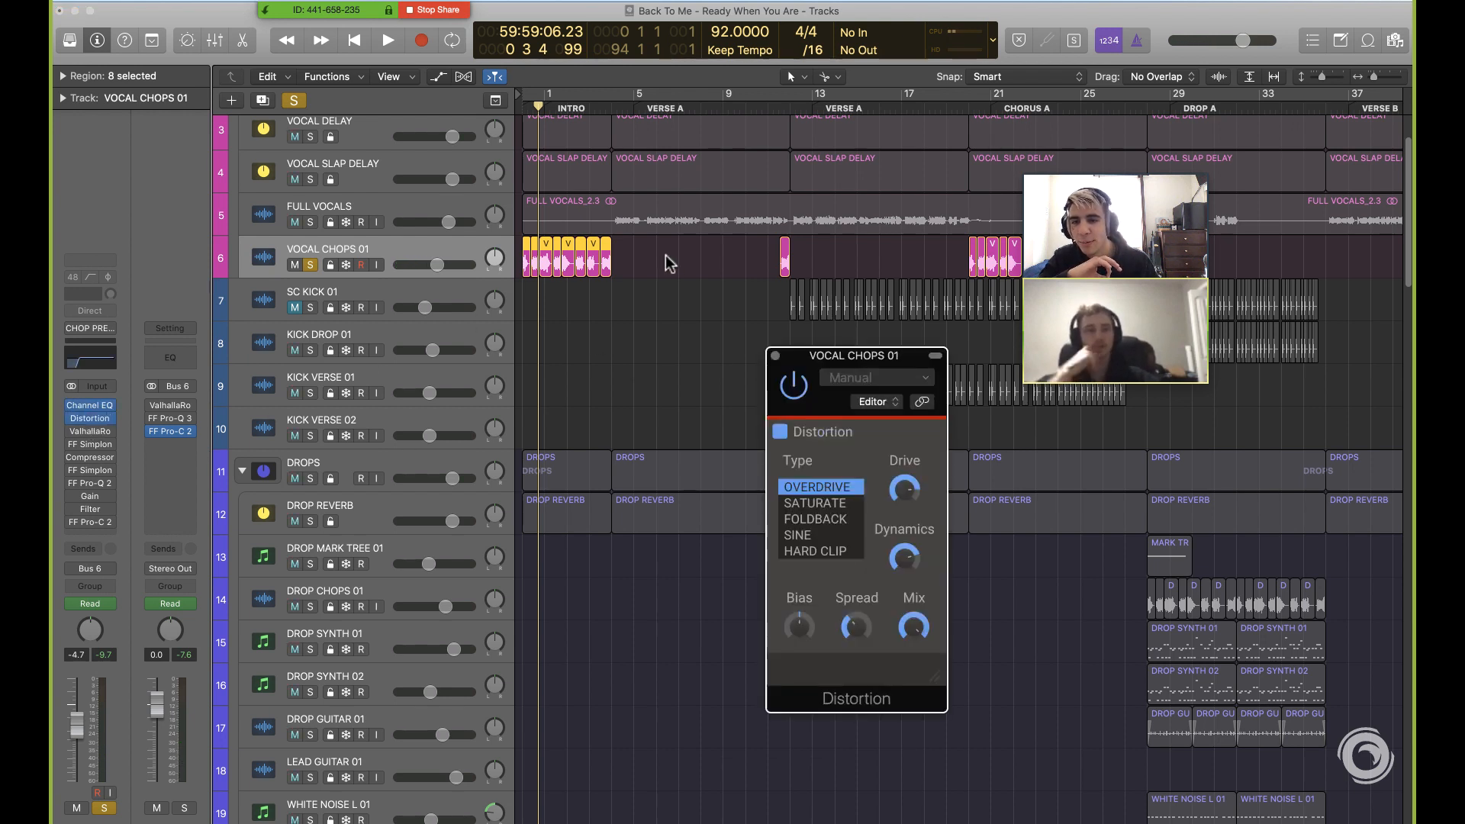
drag(877, 353, 882, 373)
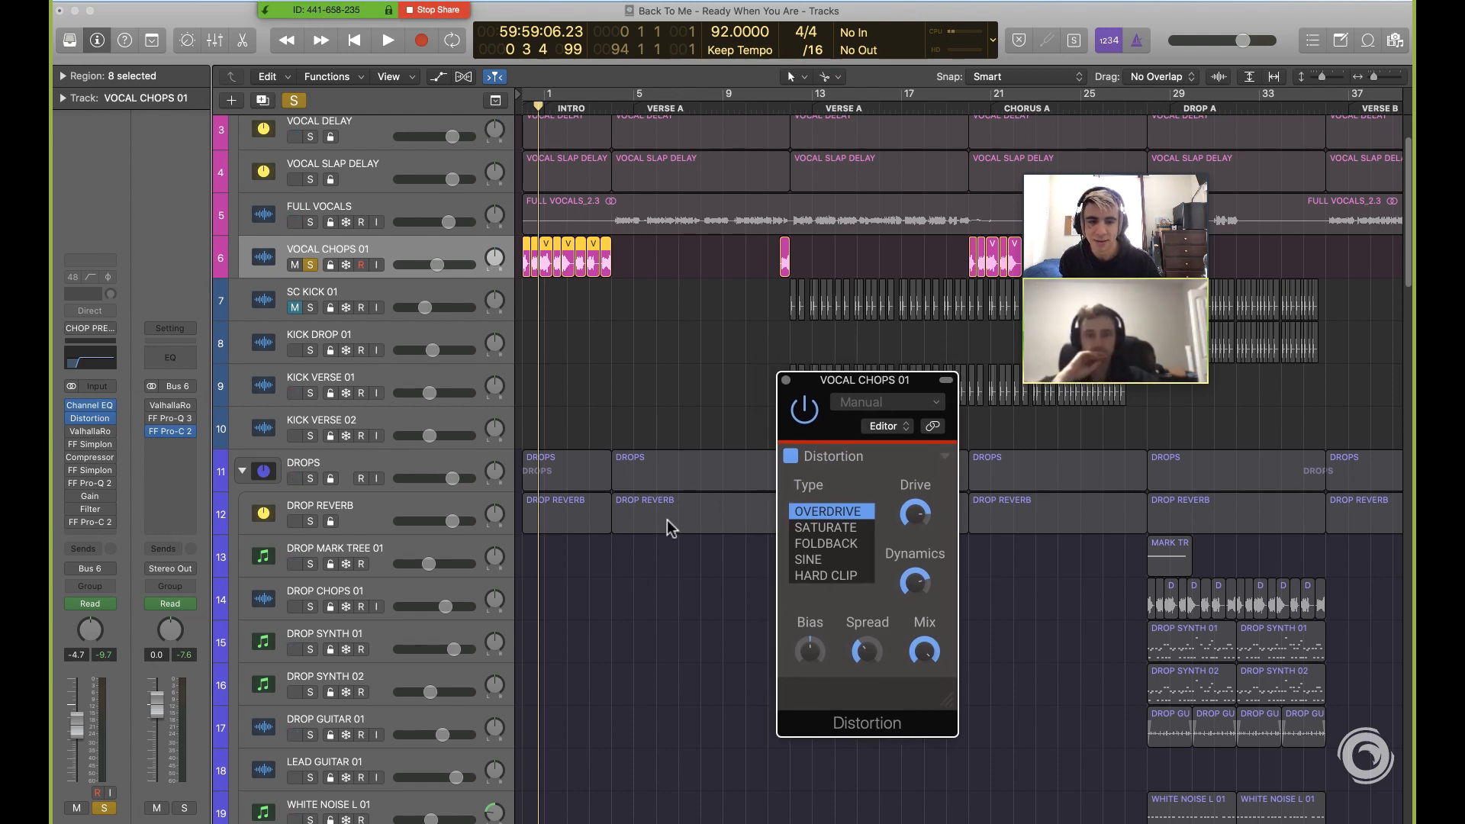
Add a Gain plug-in at the end of the VOCAL CHOPS 01 chain and set its gain to -7.0 dB
click(90, 535)
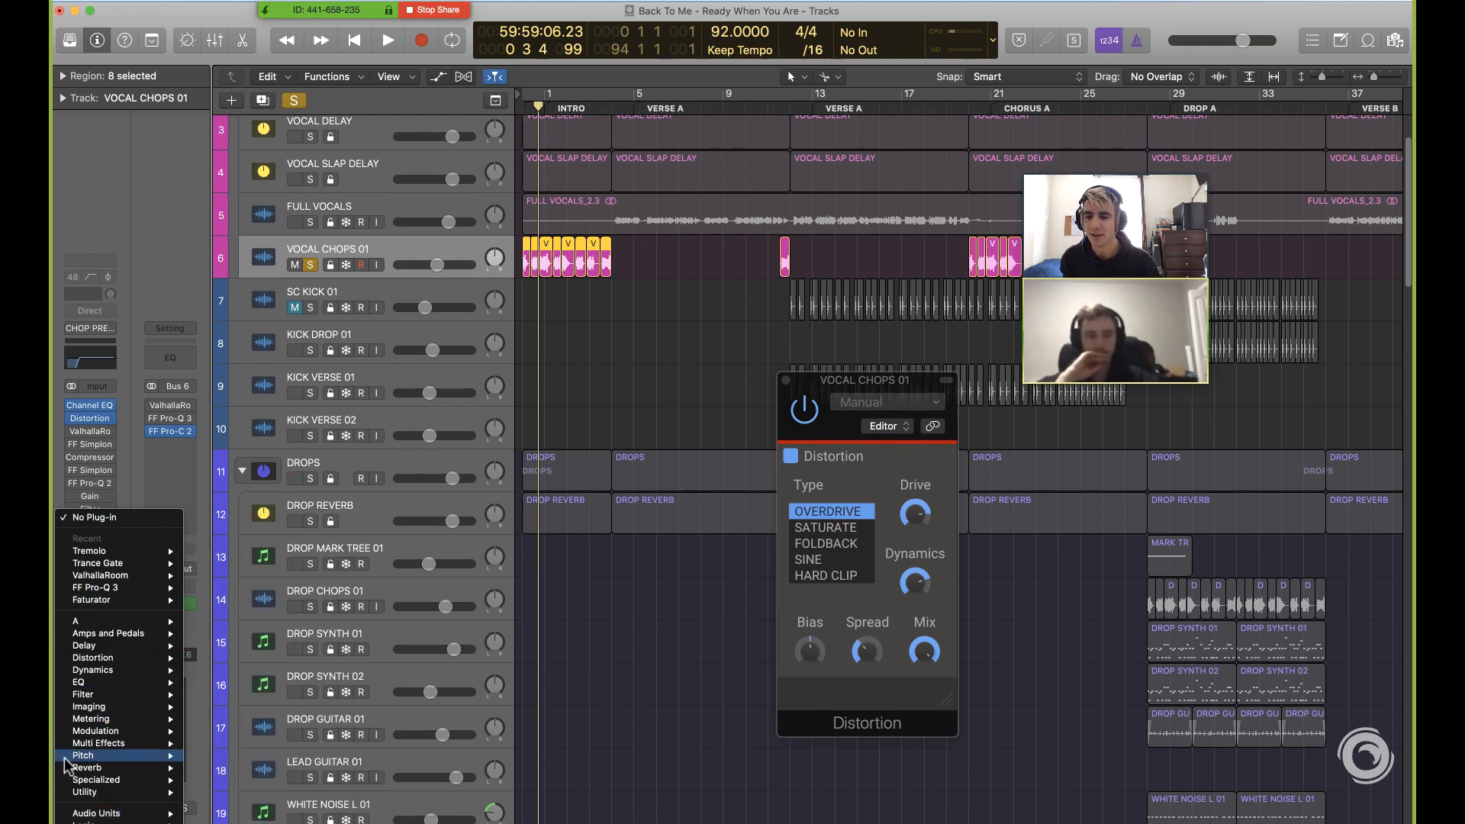
mouse_move(101, 794)
click(222, 793)
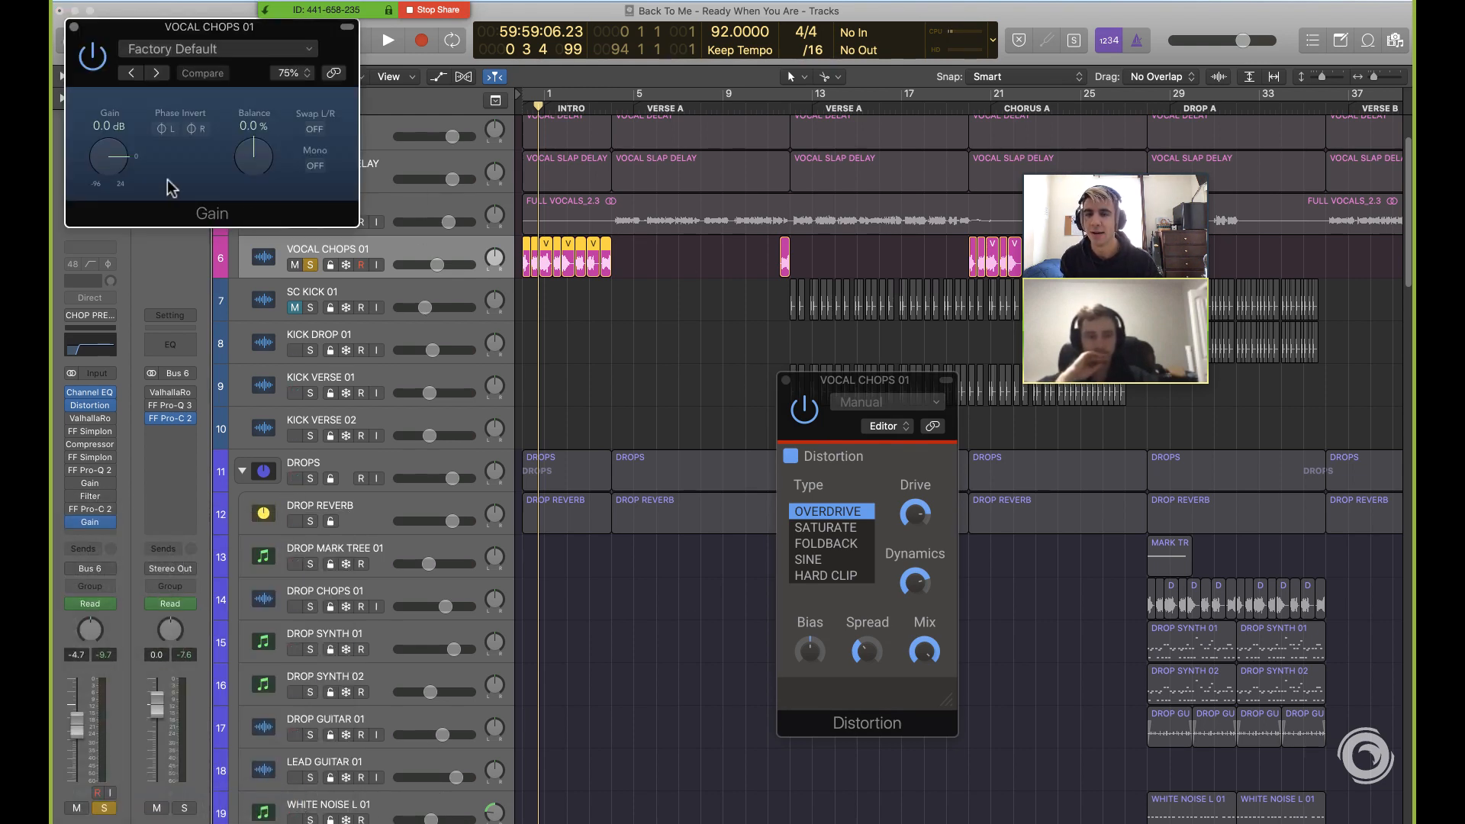
drag(128, 180, 113, 169)
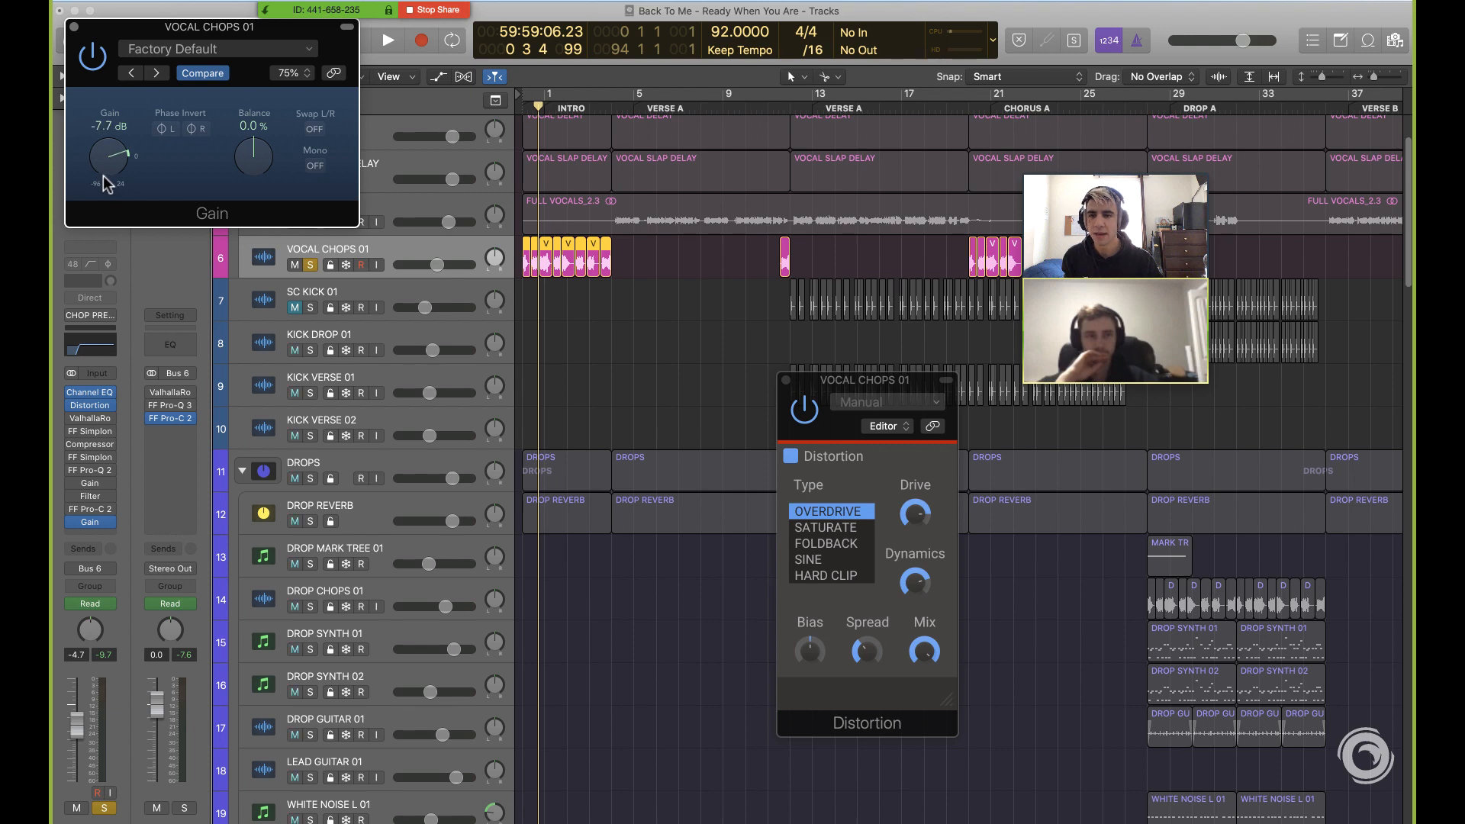
drag(107, 183, 122, 141)
drag(162, 32, 809, 190)
Play the distorted intro chops from the start, and bypass the Gain plug-in after listening
key(Return)
click(618, 362)
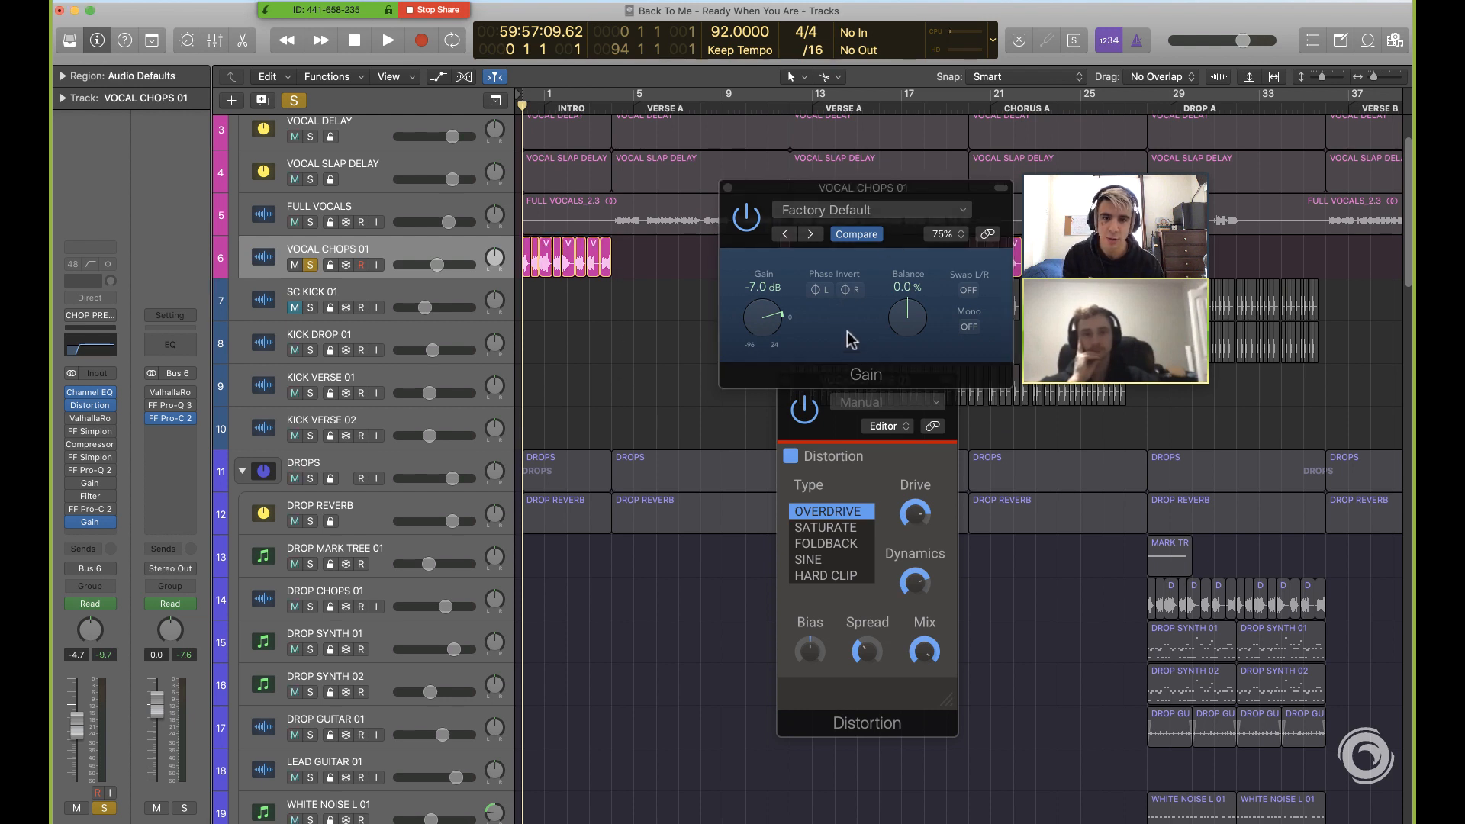
key(space)
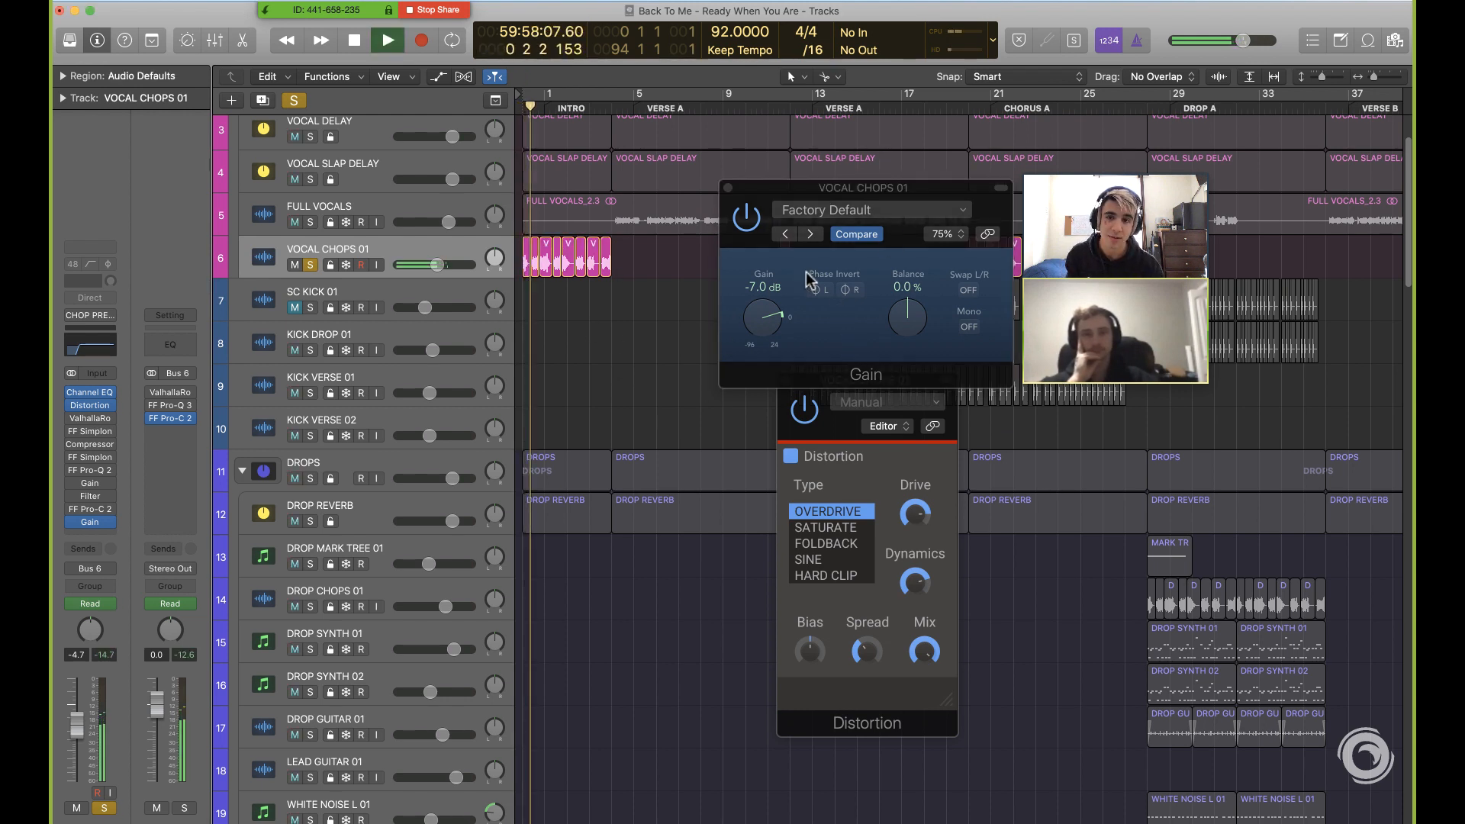
key(space)
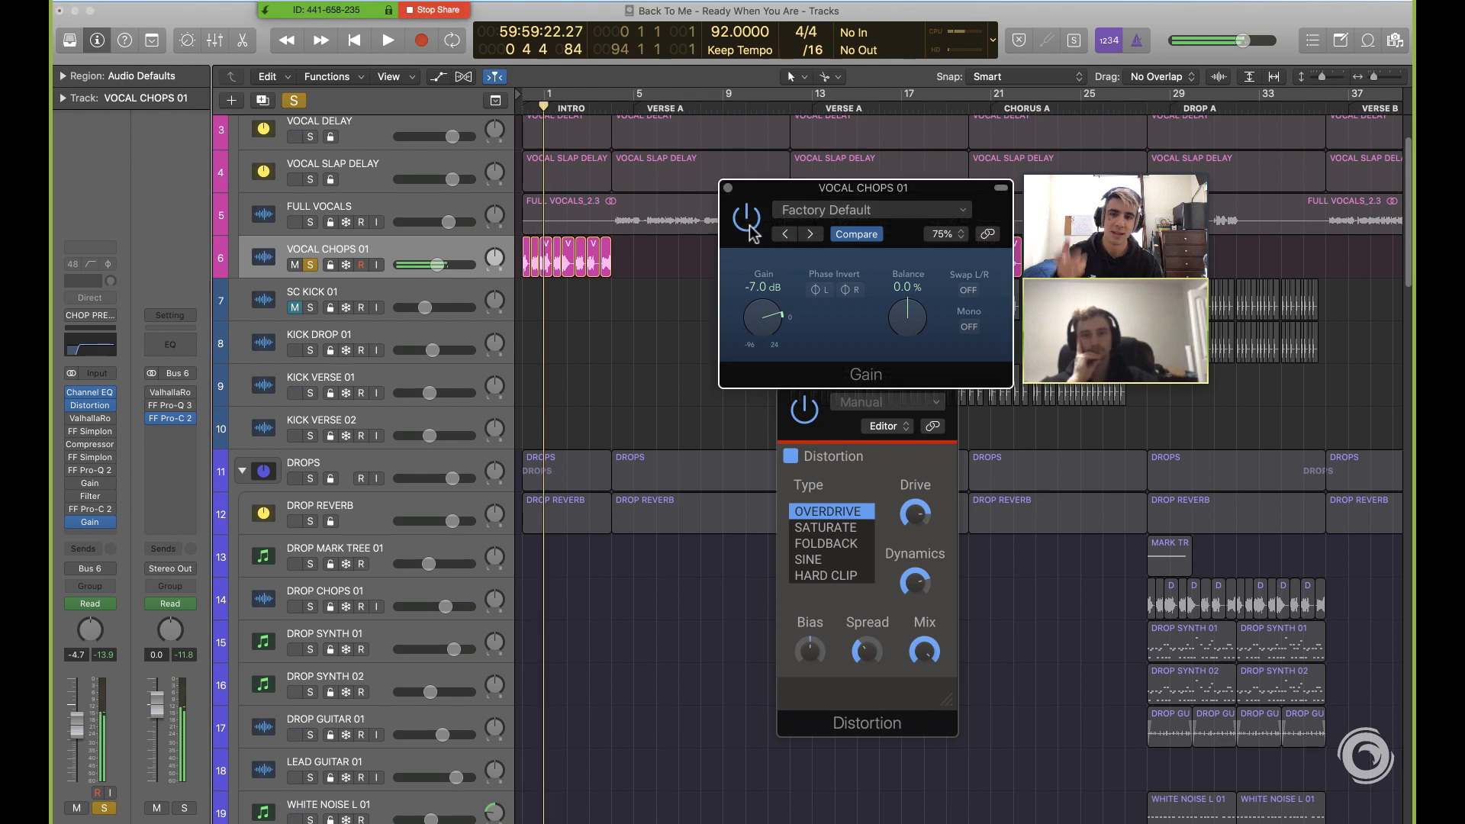
drag(734, 220, 851, 111)
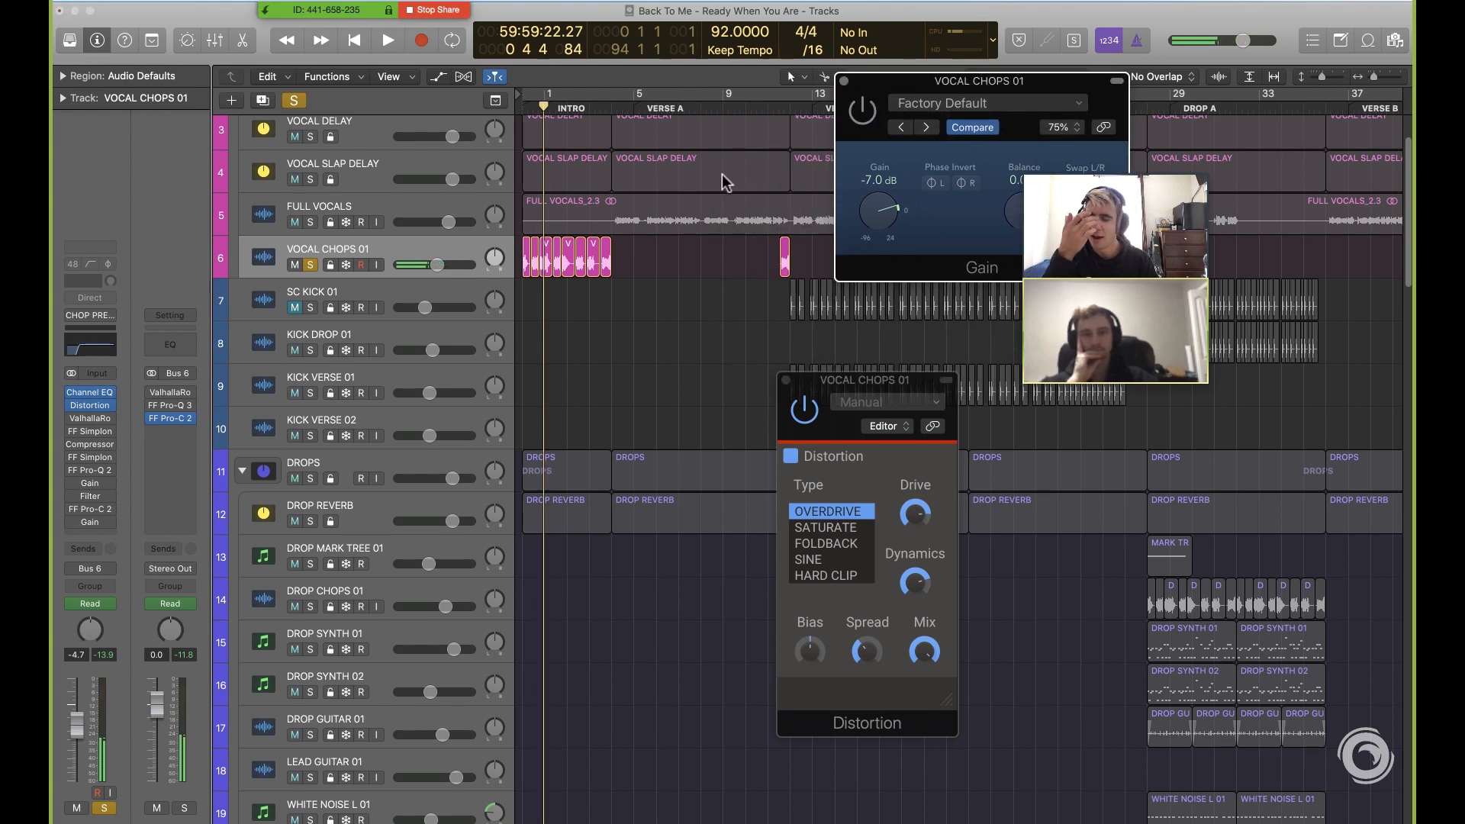
Re-enable ValhallaRoom on VOCAL CHOPS 01, view its settings, and play the intro chops through the reverb
click(73, 418)
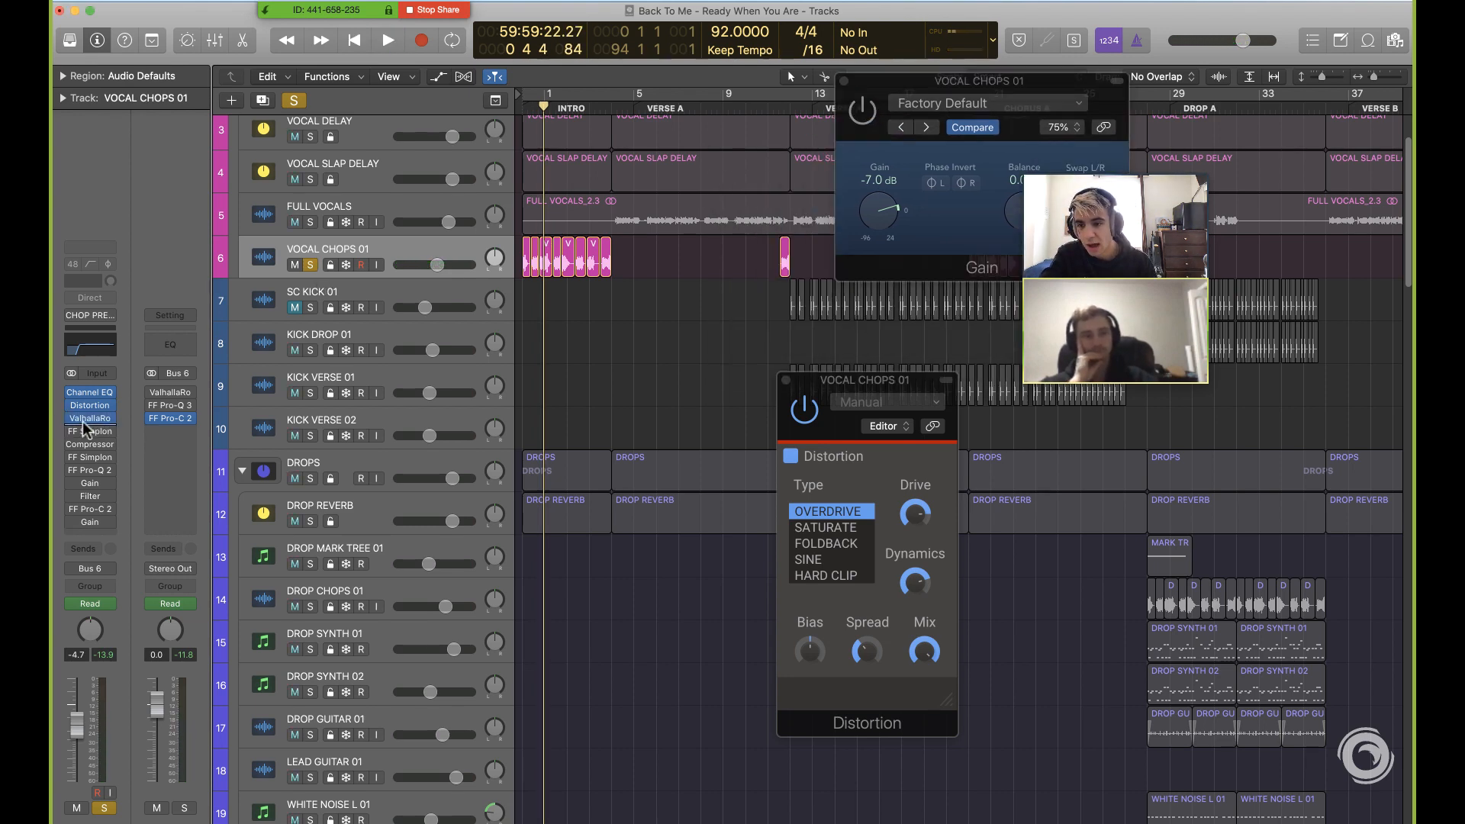
click(84, 420)
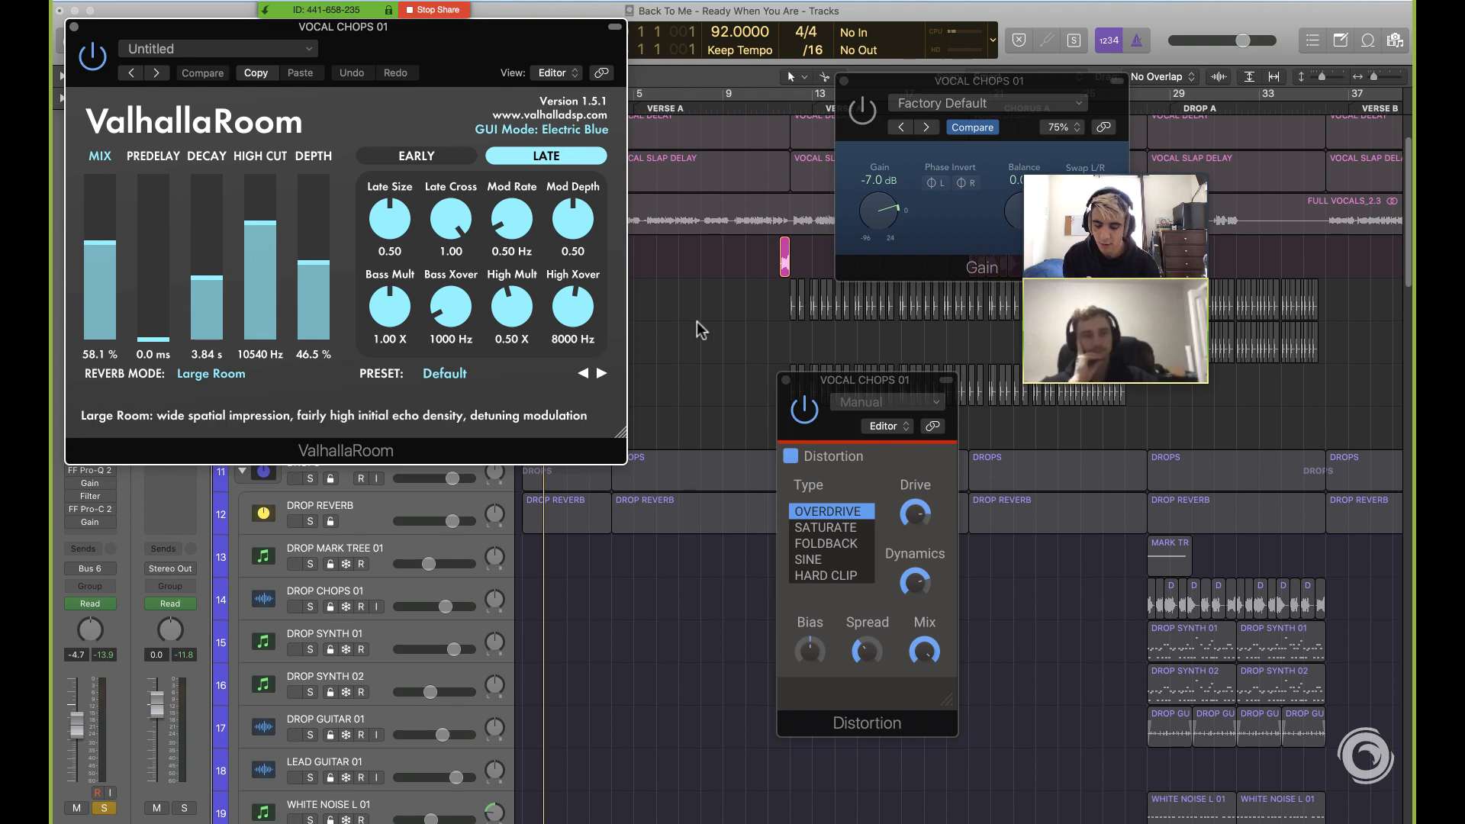
key(space)
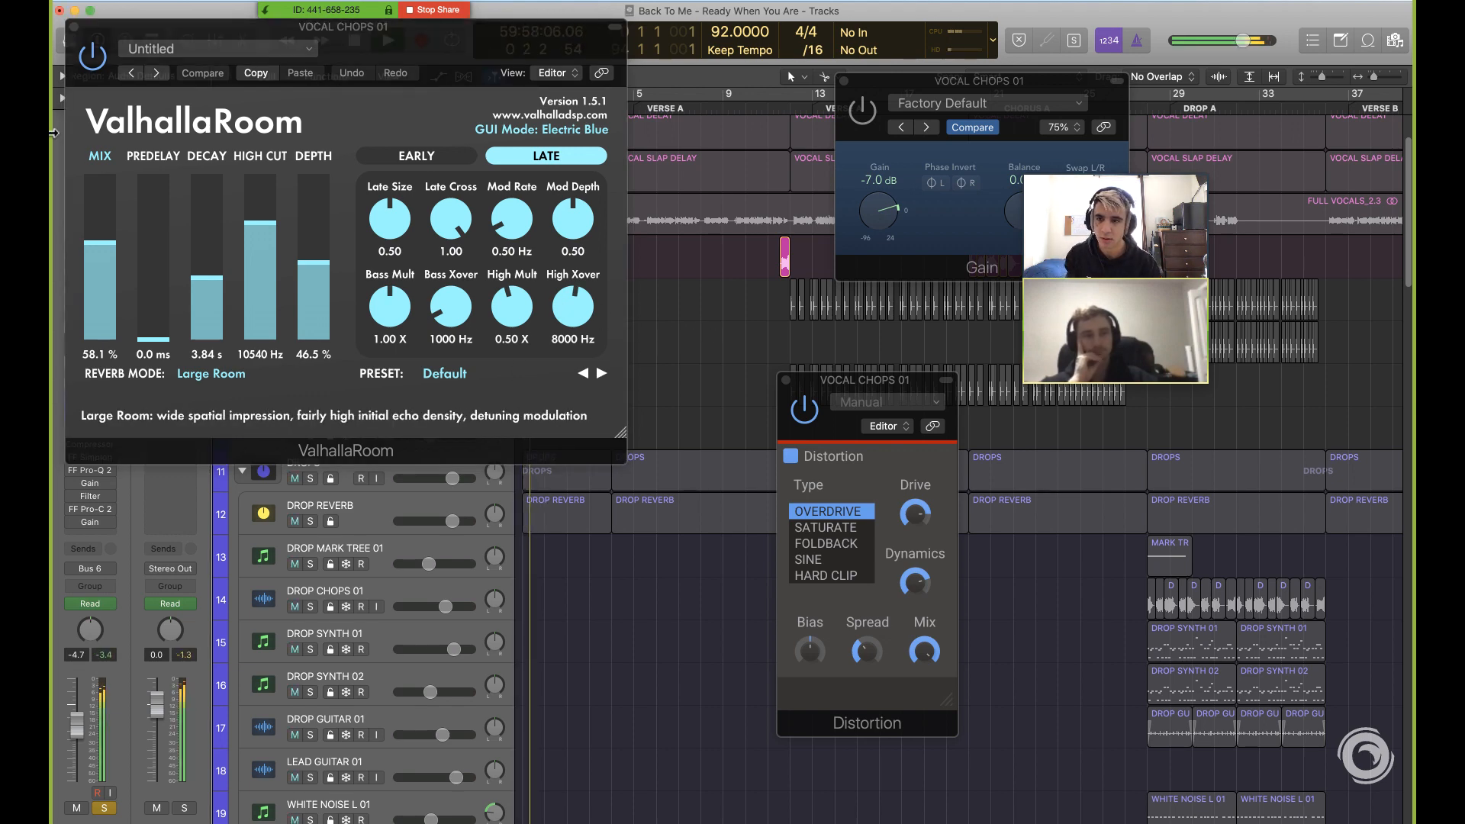
click(75, 29)
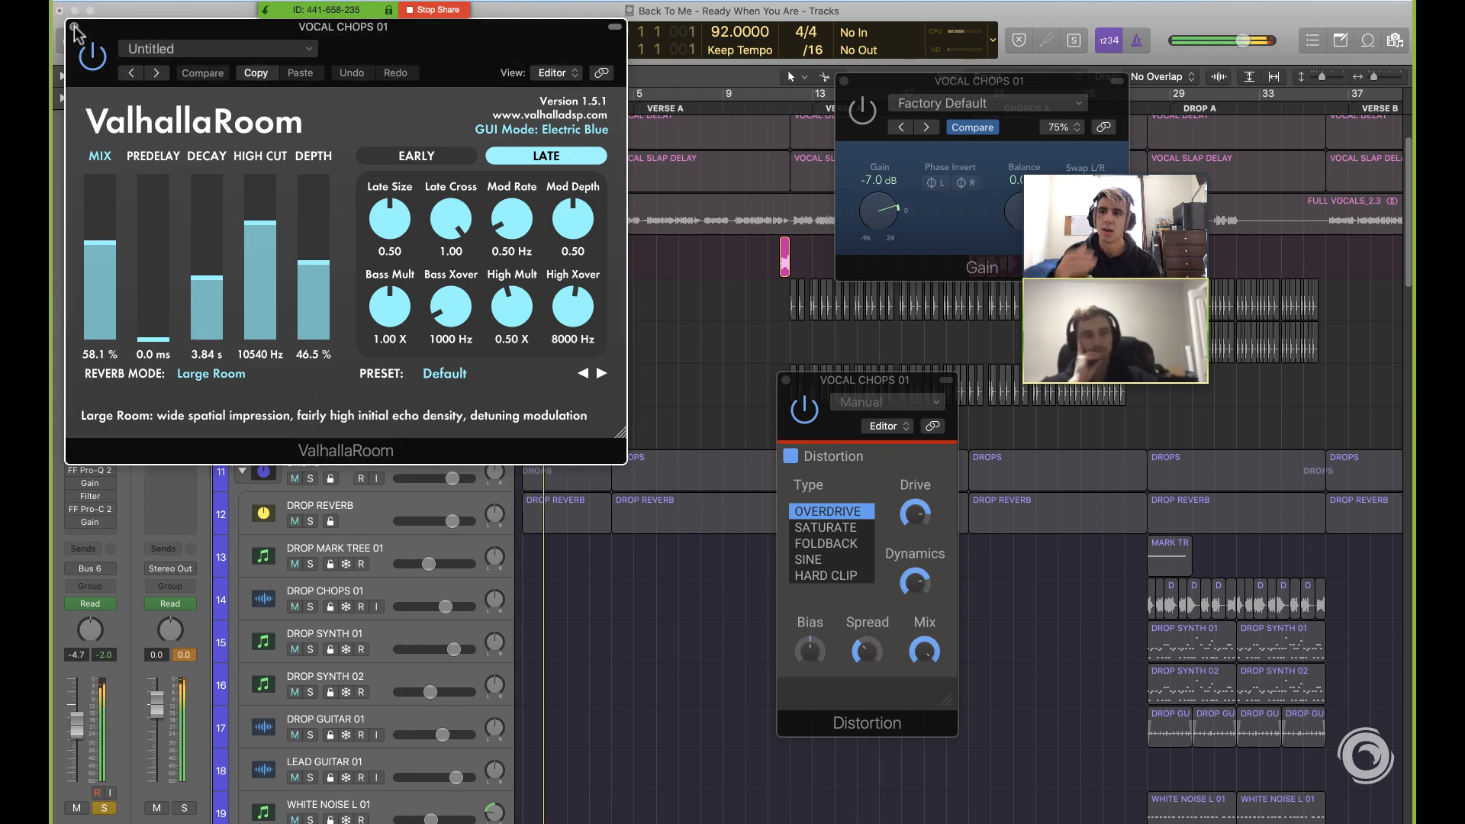
click(75, 29)
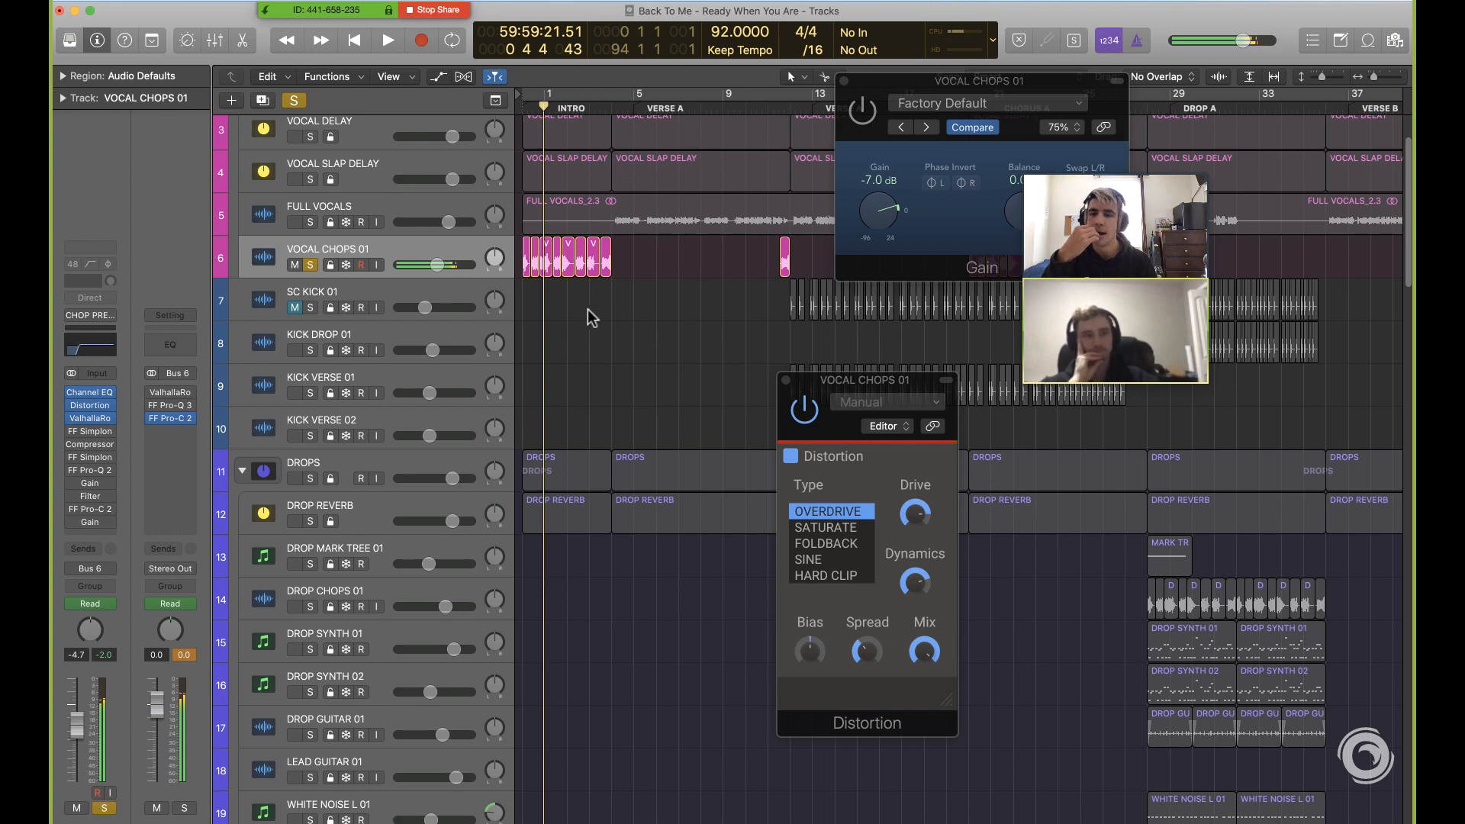
Re-enable the first FF Simplon filter on VOCAL CHOPS 01 and open its settings with the Phone preset
click(70, 431)
click(90, 431)
drag(385, 49, 853, 314)
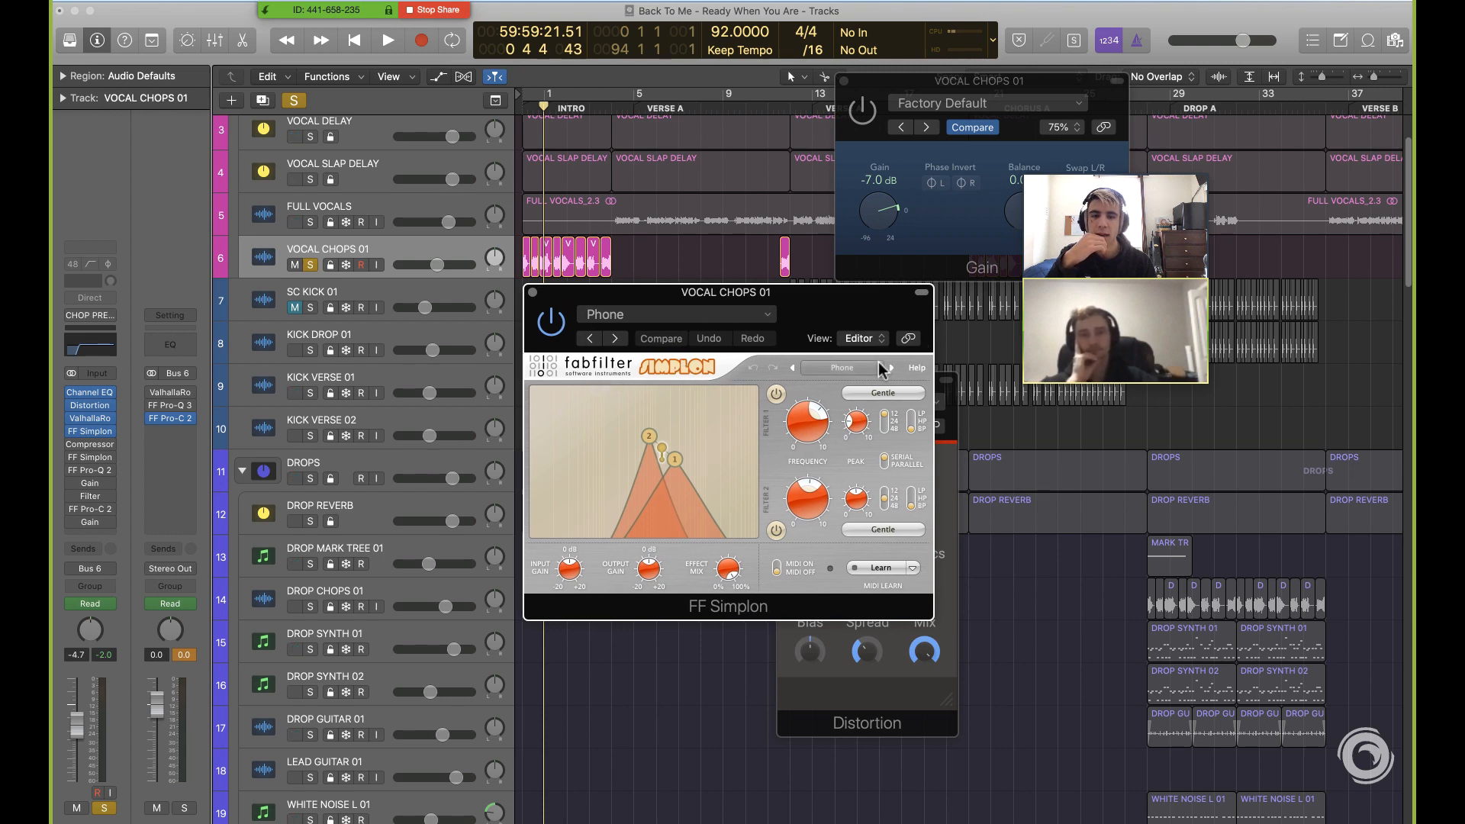
drag(839, 319, 1027, 373)
drag(938, 346, 784, 301)
click(633, 263)
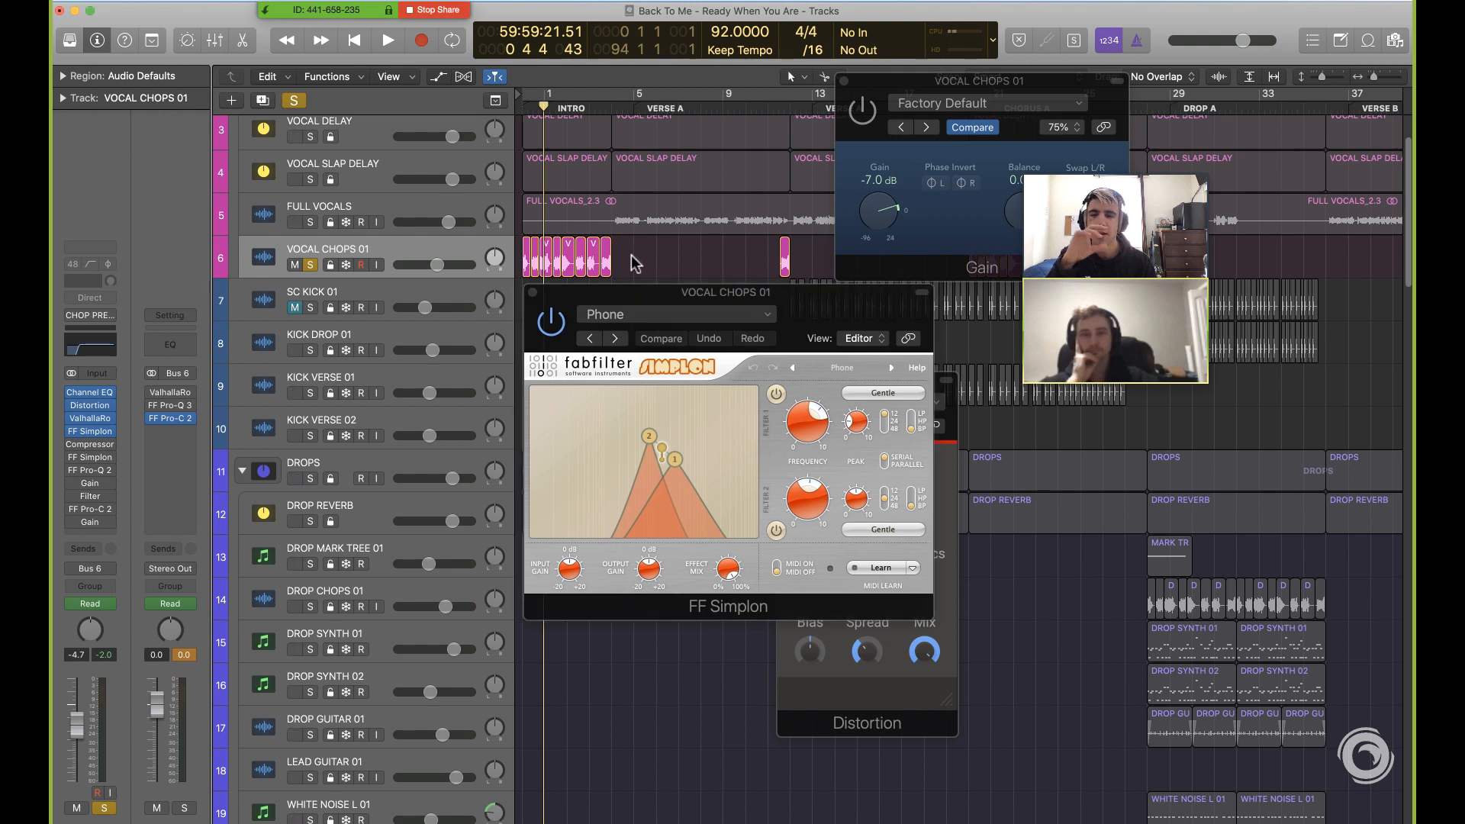
Play the intro chops through the first FF Simplon filter on VOCAL CHOPS 01 and close its window
key(space)
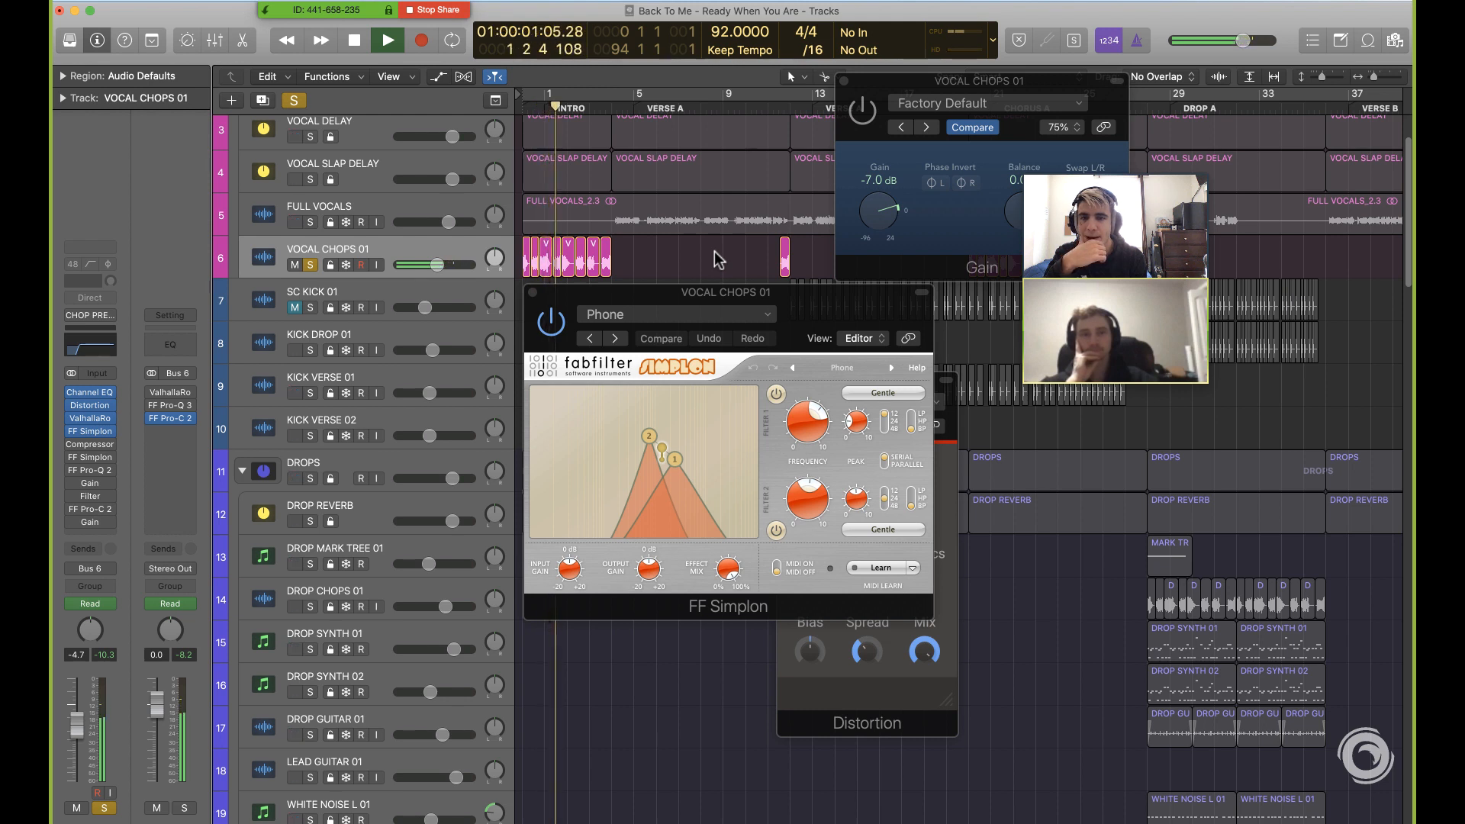
key(space)
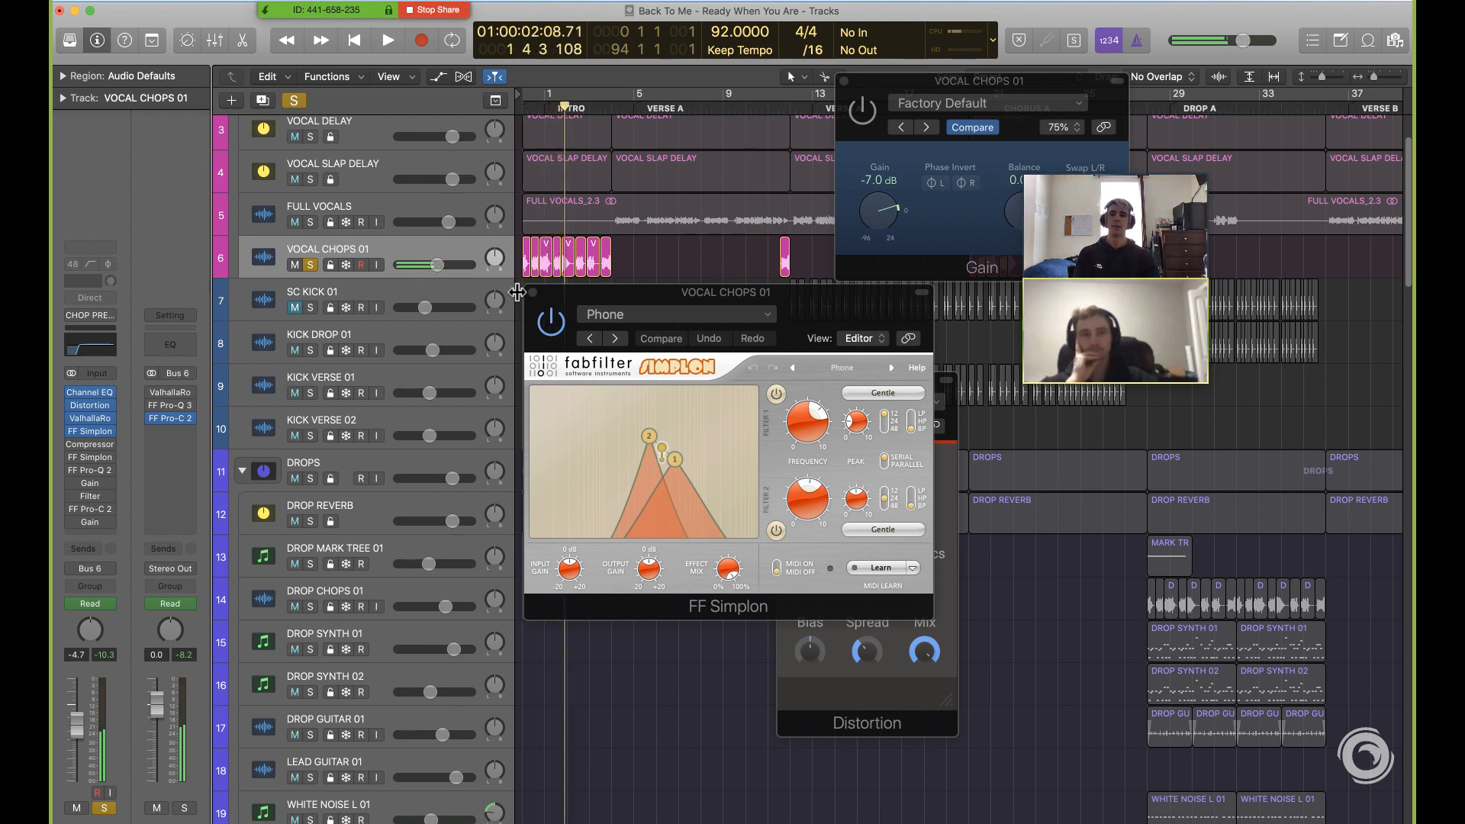
click(526, 292)
click(532, 292)
Remove the last Gain plug-in from the VOCAL CHOPS 01 chain and close the Distortion and Compressor windows
click(103, 519)
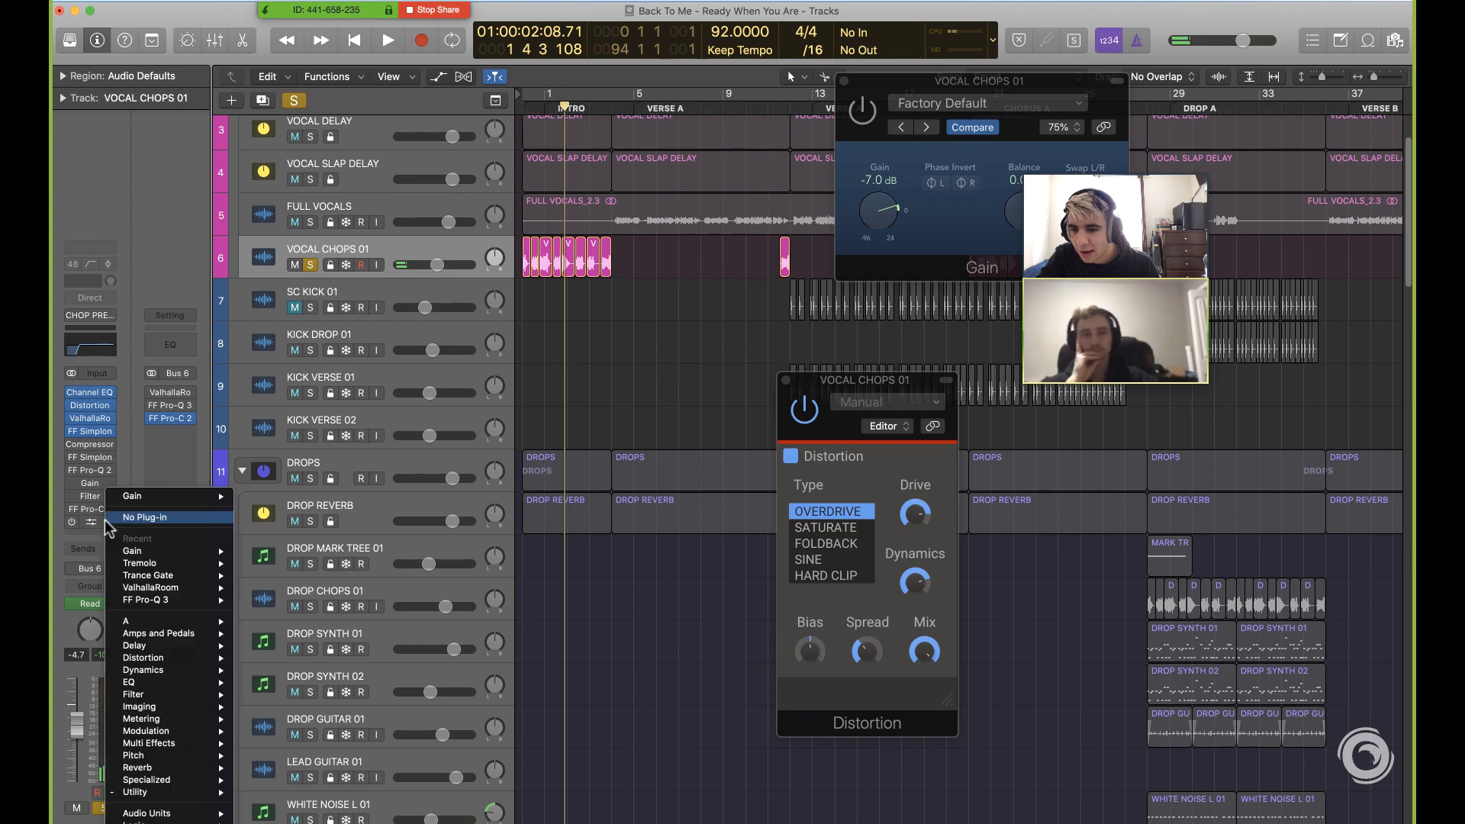
click(133, 519)
click(786, 380)
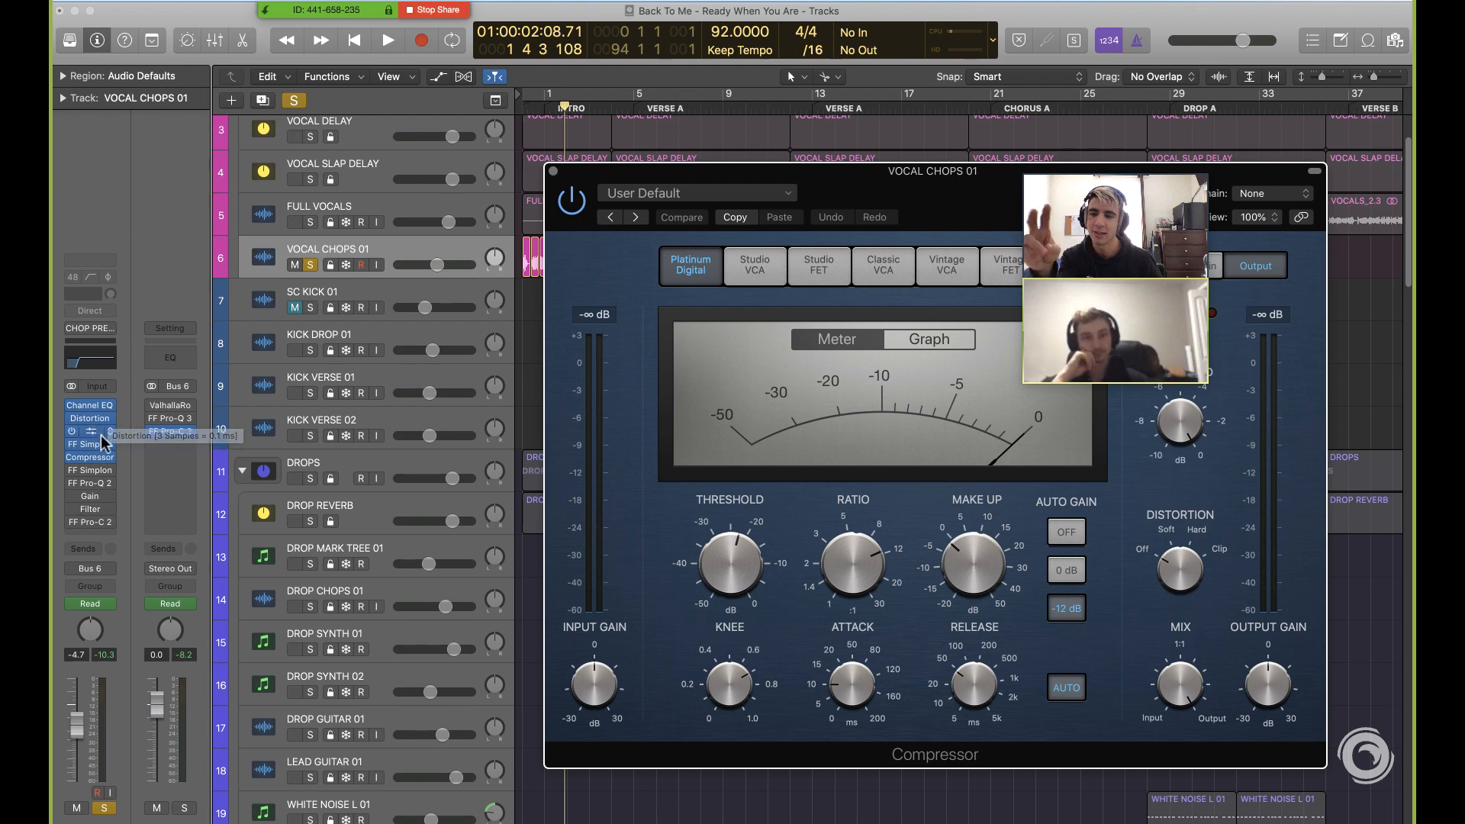
click(553, 171)
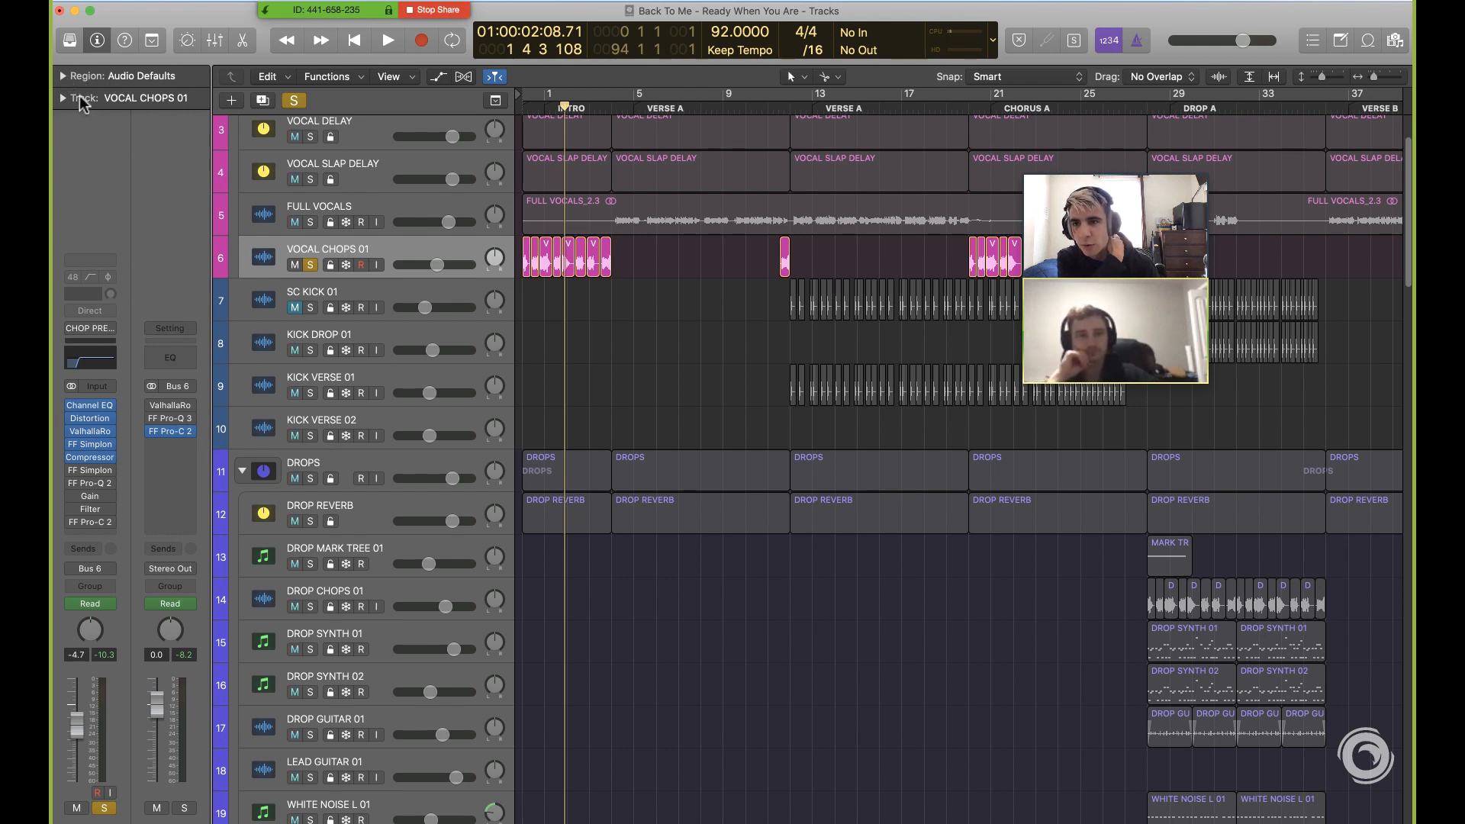
Check the transpose setting of the intro vocal chop regions in the region parameters
click(102, 79)
drag(684, 290, 525, 259)
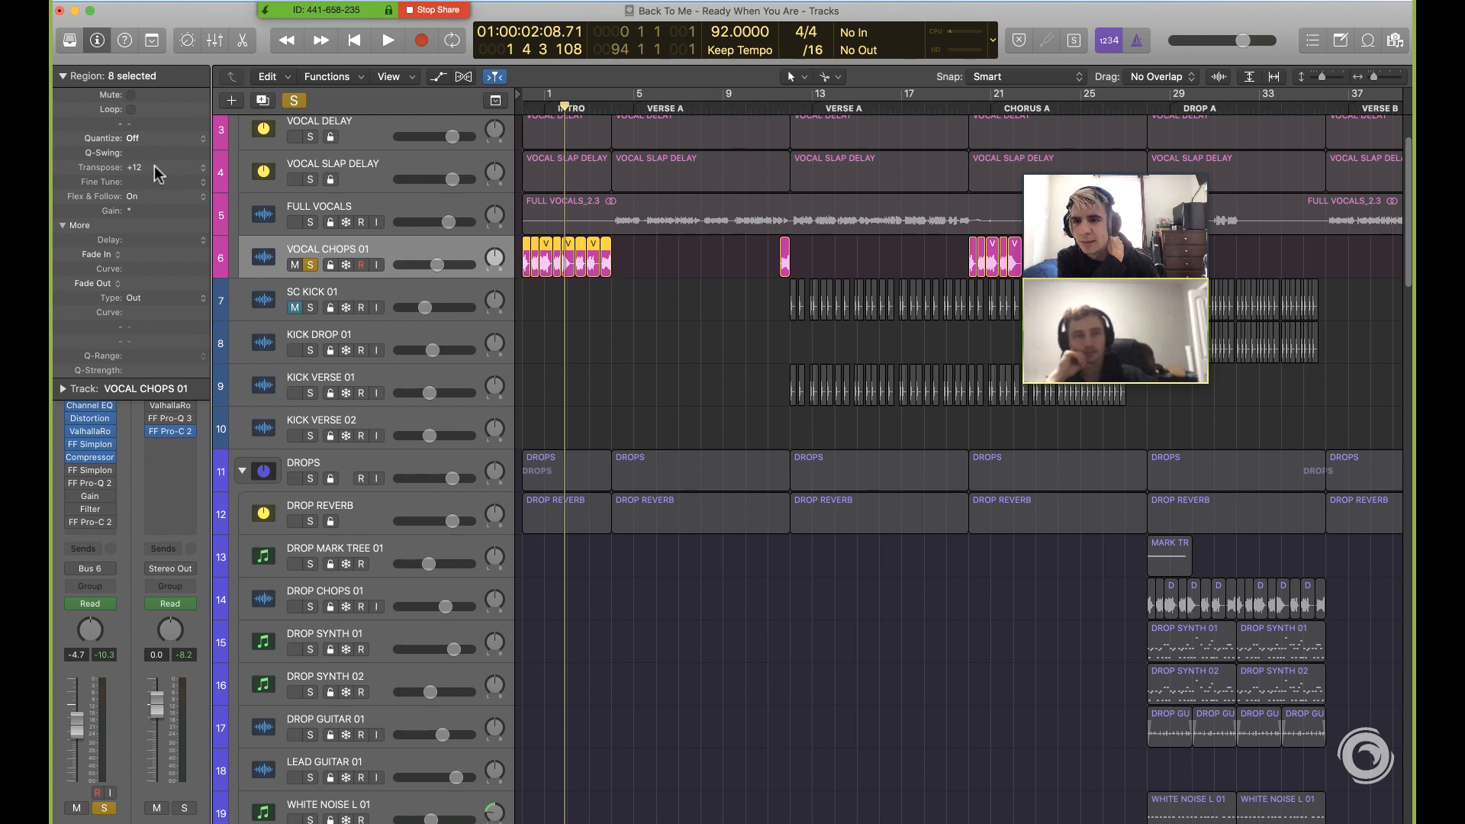
click(63, 78)
drag(684, 295, 526, 264)
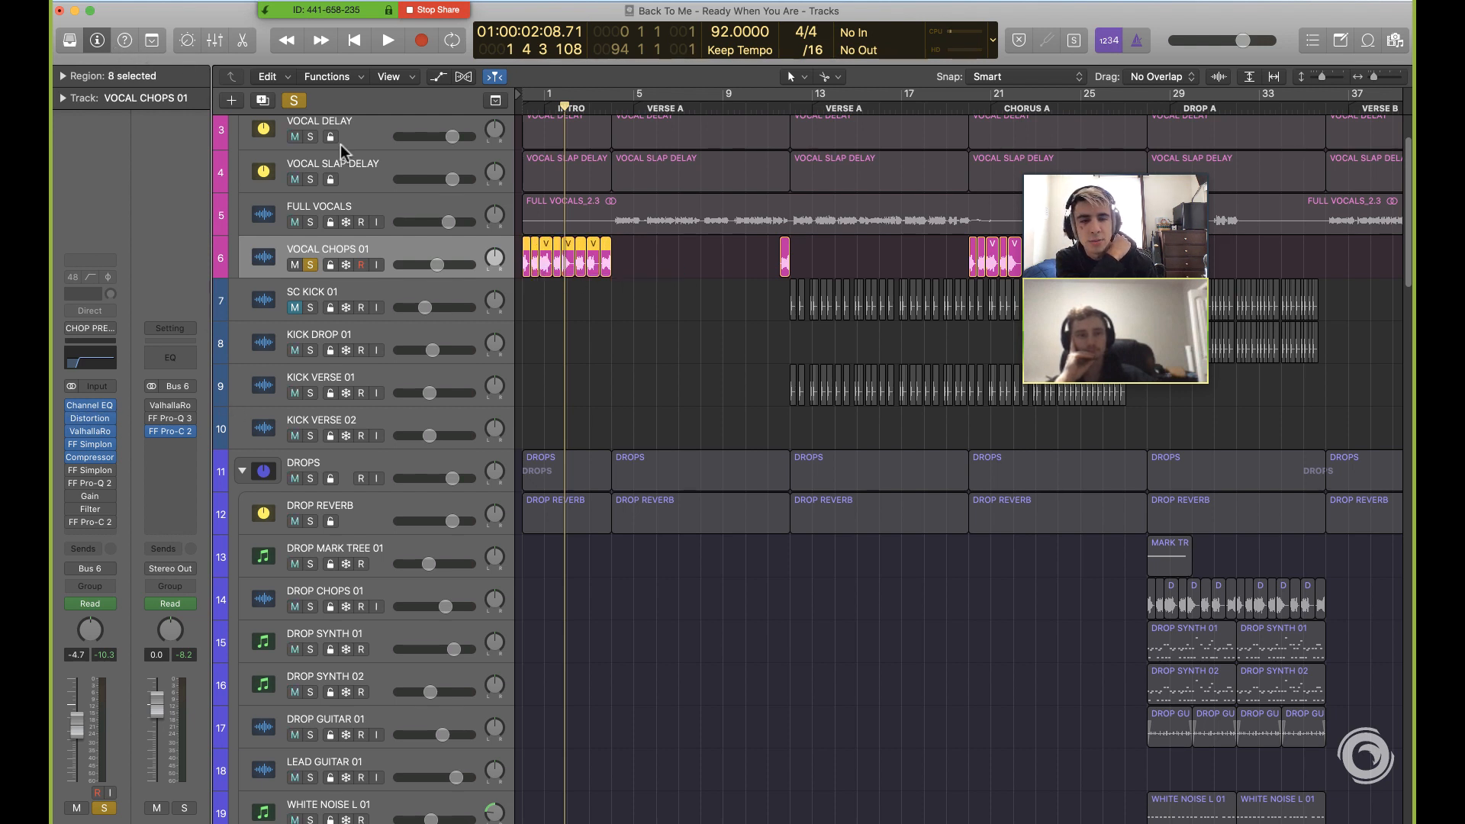
click(590, 277)
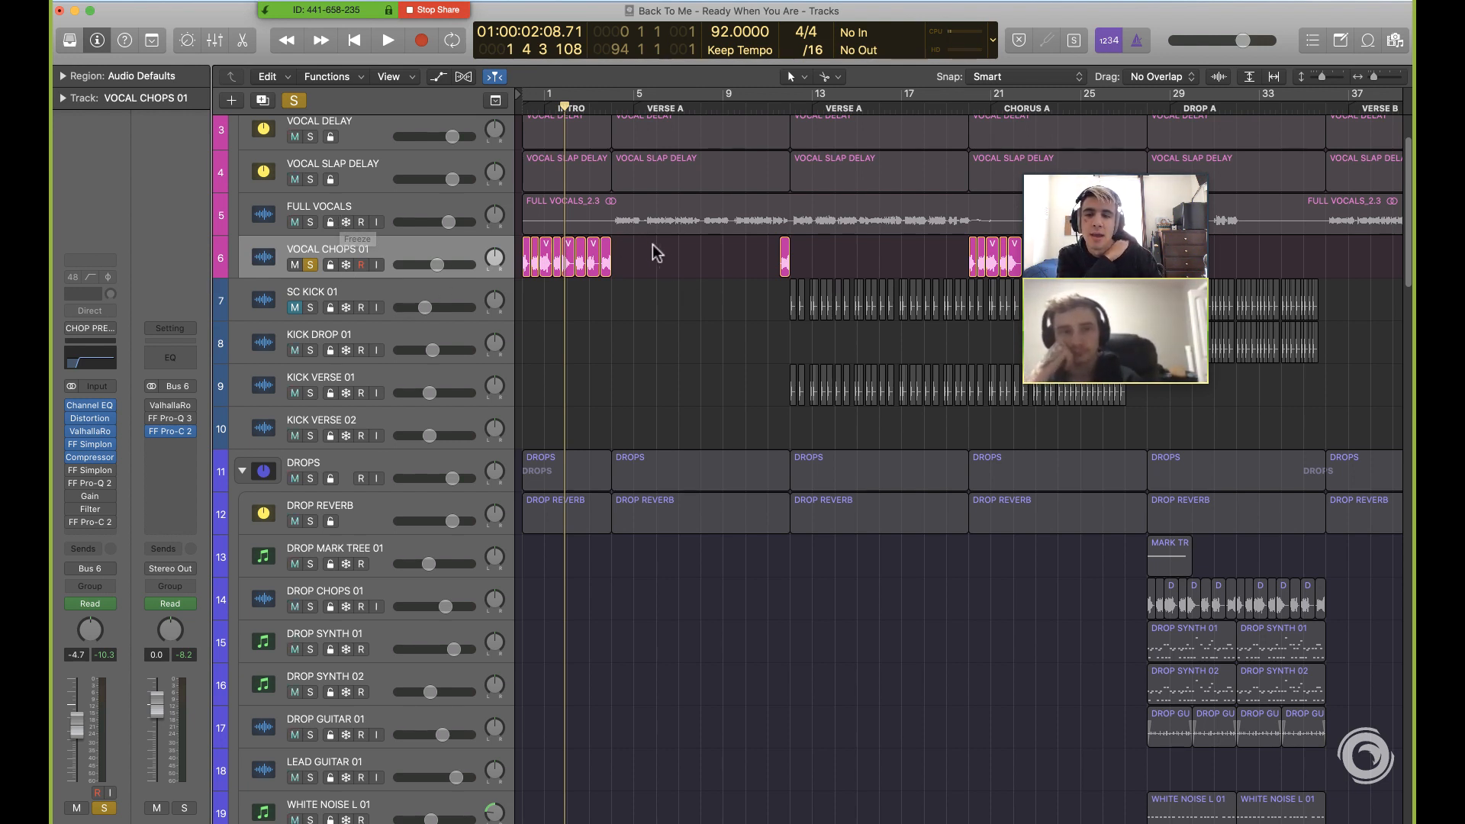
drag(653, 244, 527, 269)
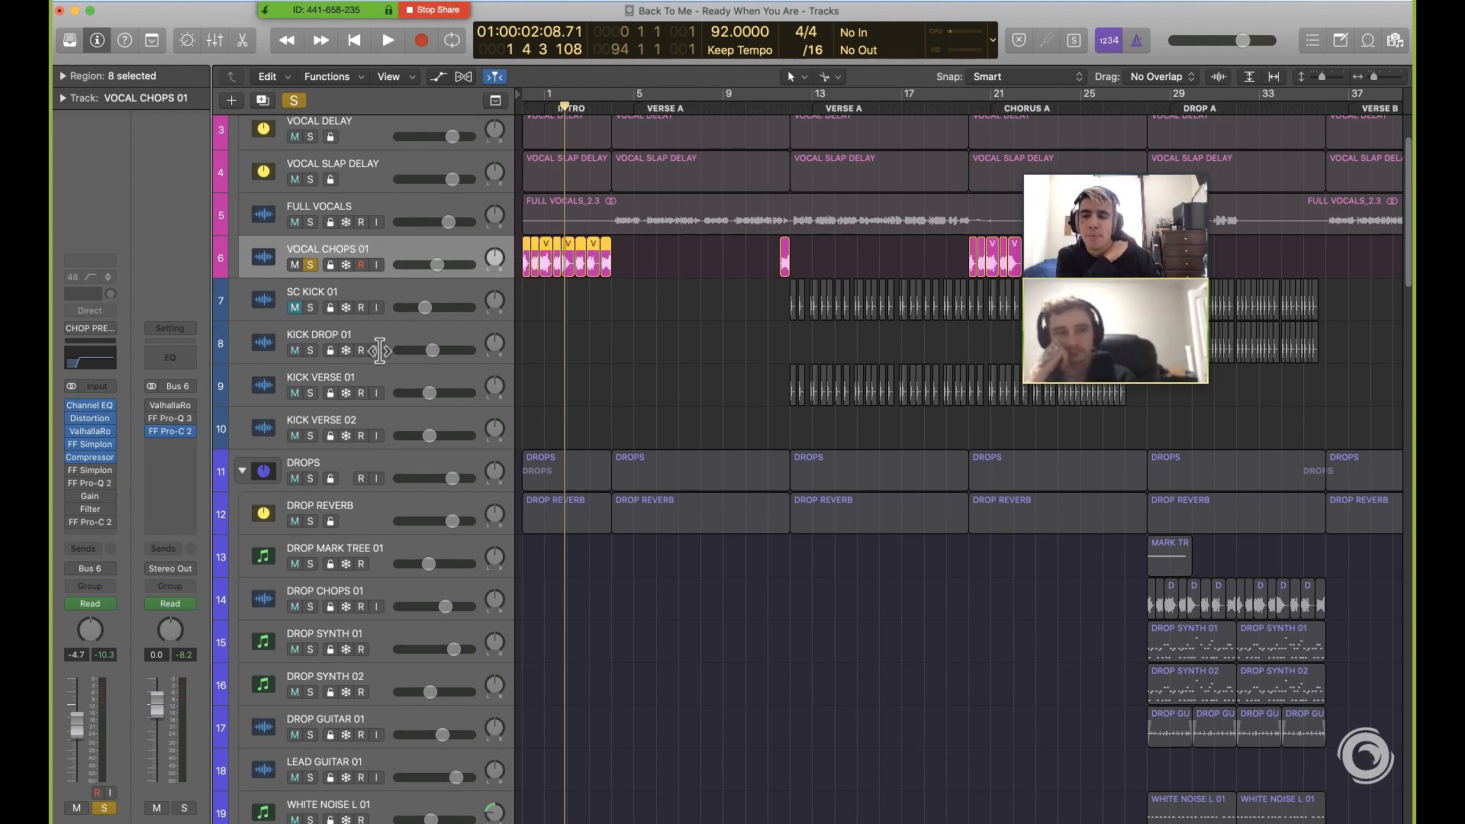
drag(627, 311, 530, 261)
click(664, 246)
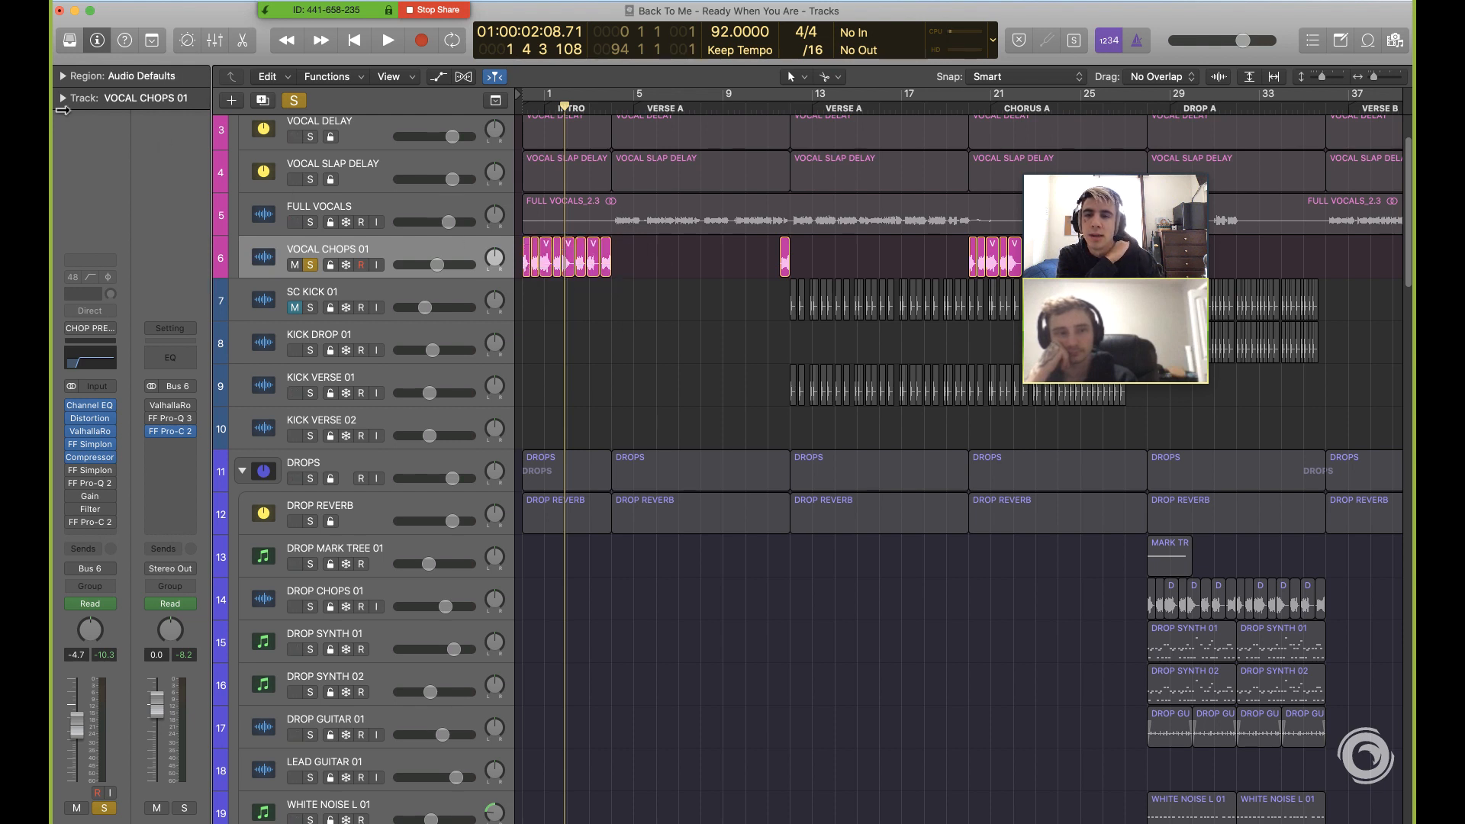
click(65, 70)
click(66, 71)
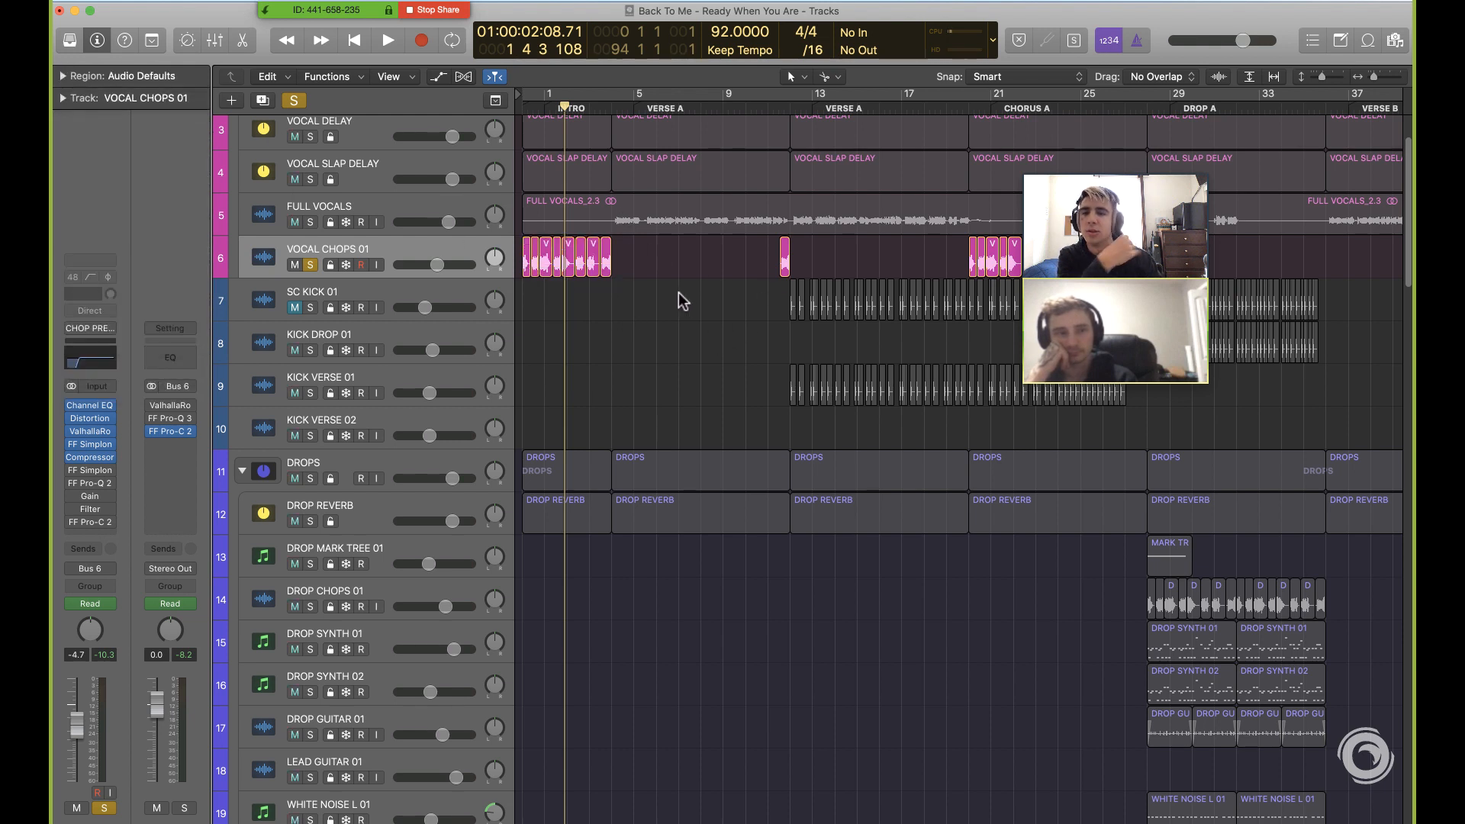
drag(678, 292, 506, 275)
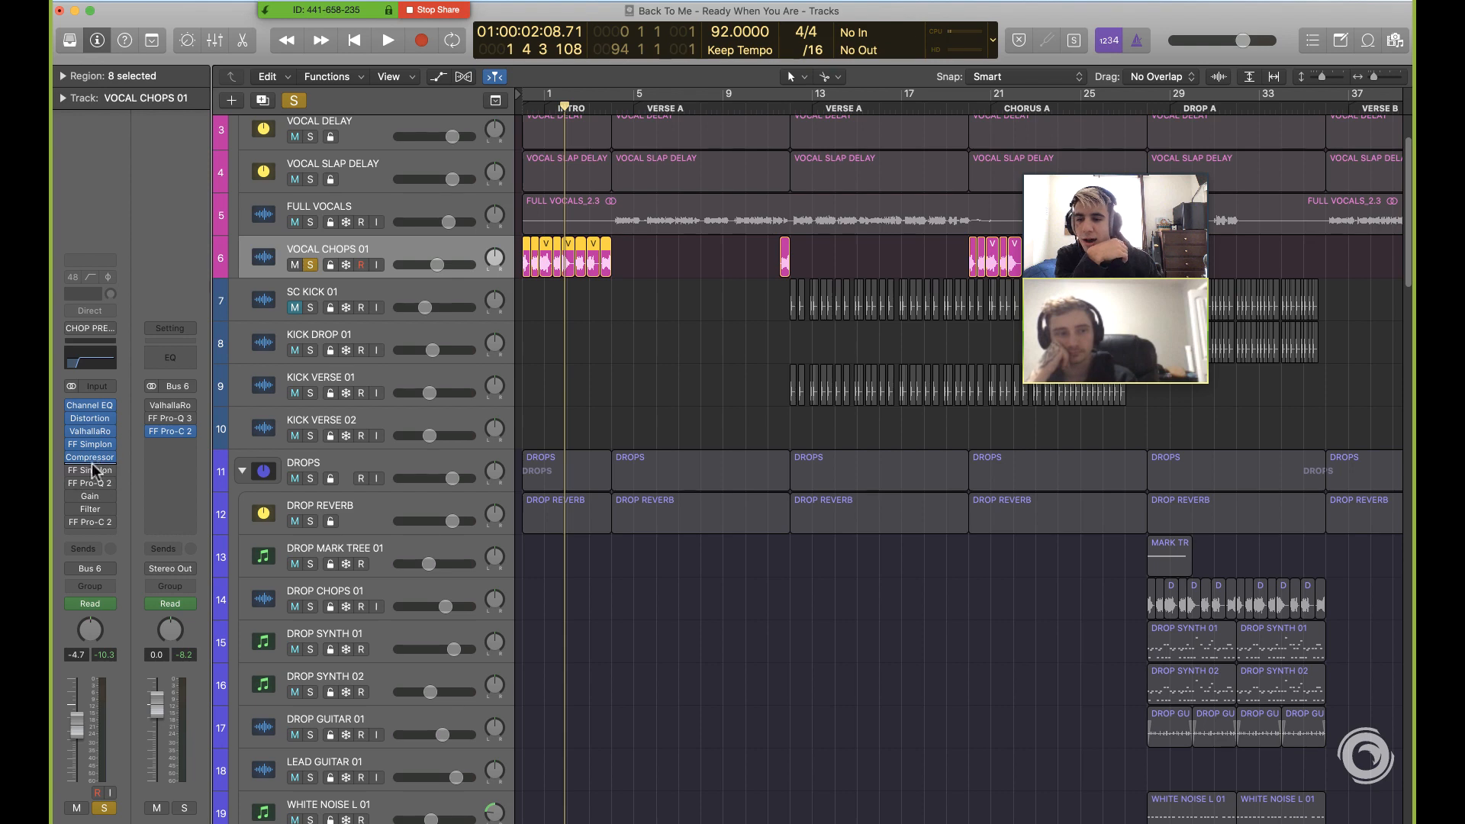
Re-enable the second FF Simplon on VOCAL CHOPS 01, open its Phone preset settings, and return the playhead to the start
click(84, 469)
click(616, 369)
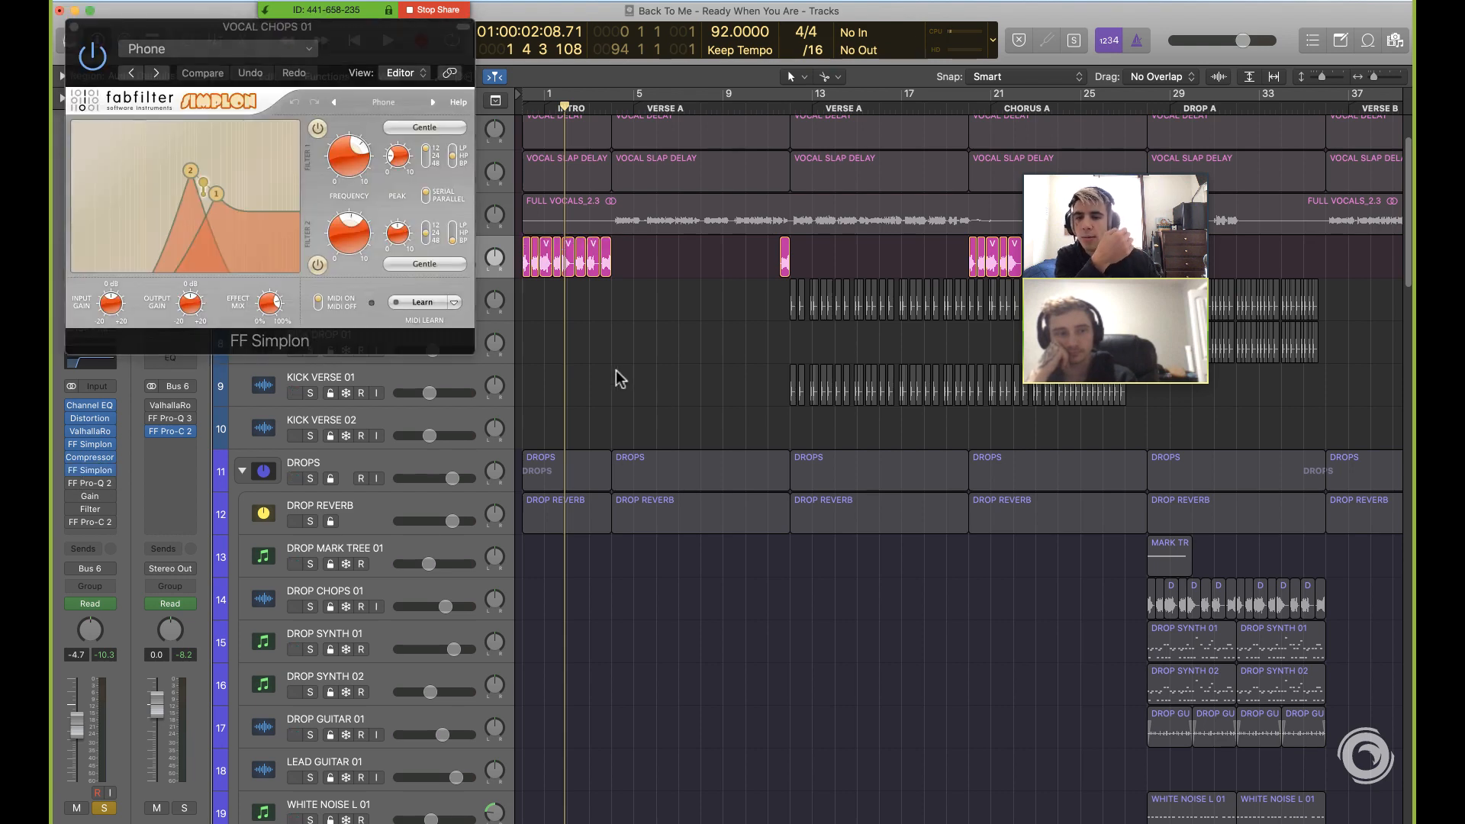
key(Return)
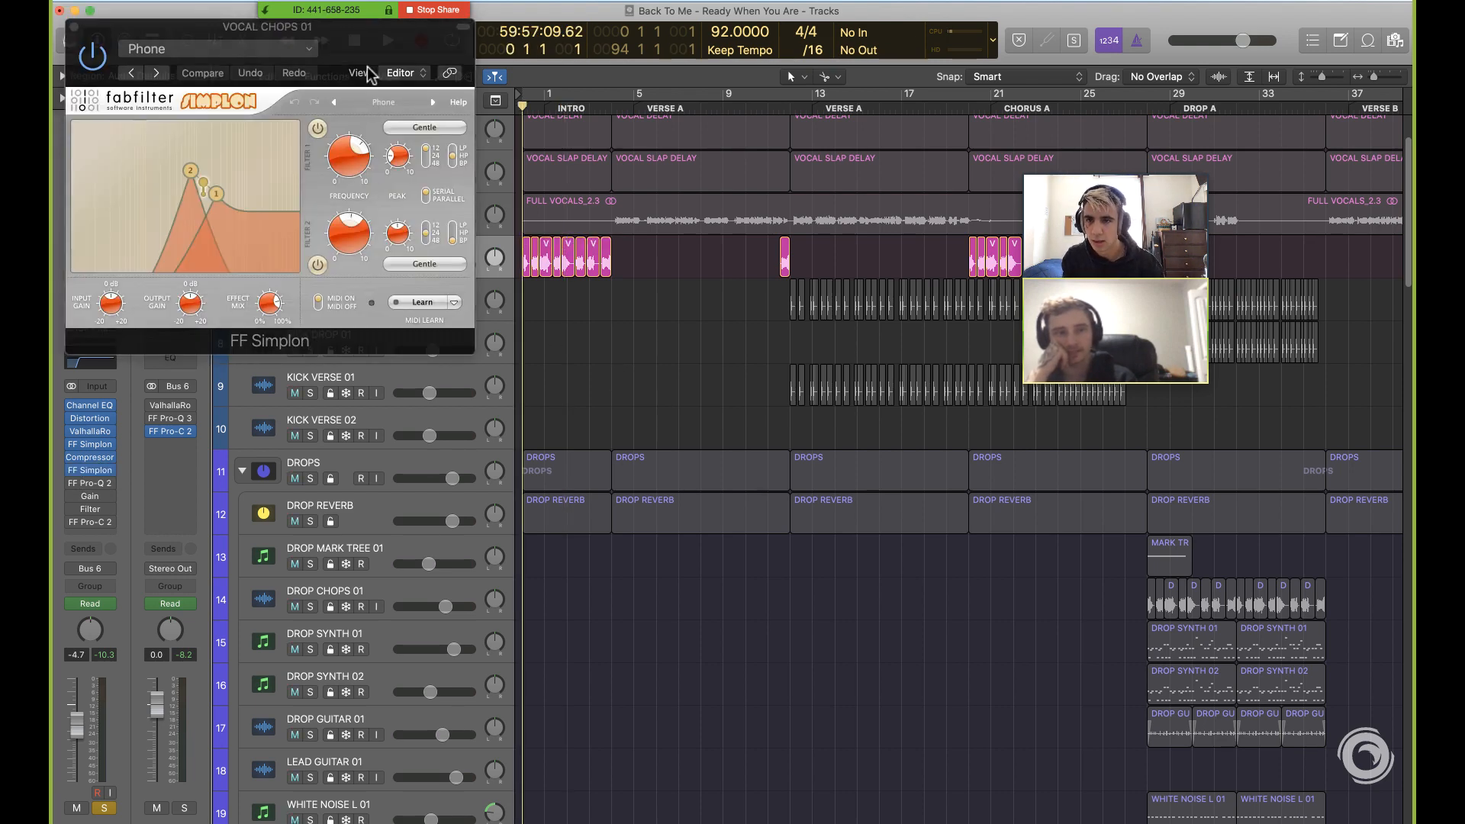
drag(363, 47, 958, 424)
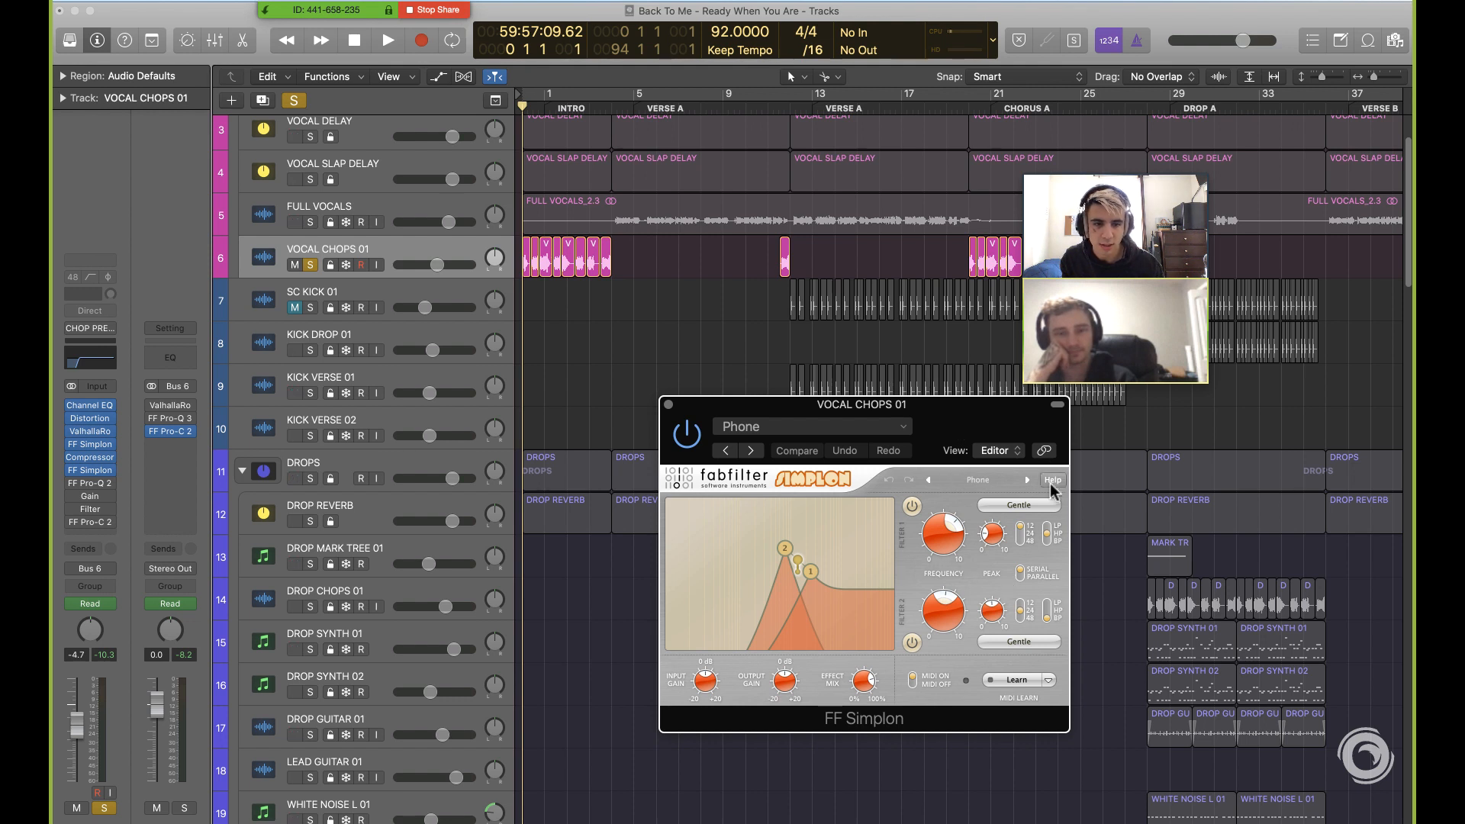
click(681, 270)
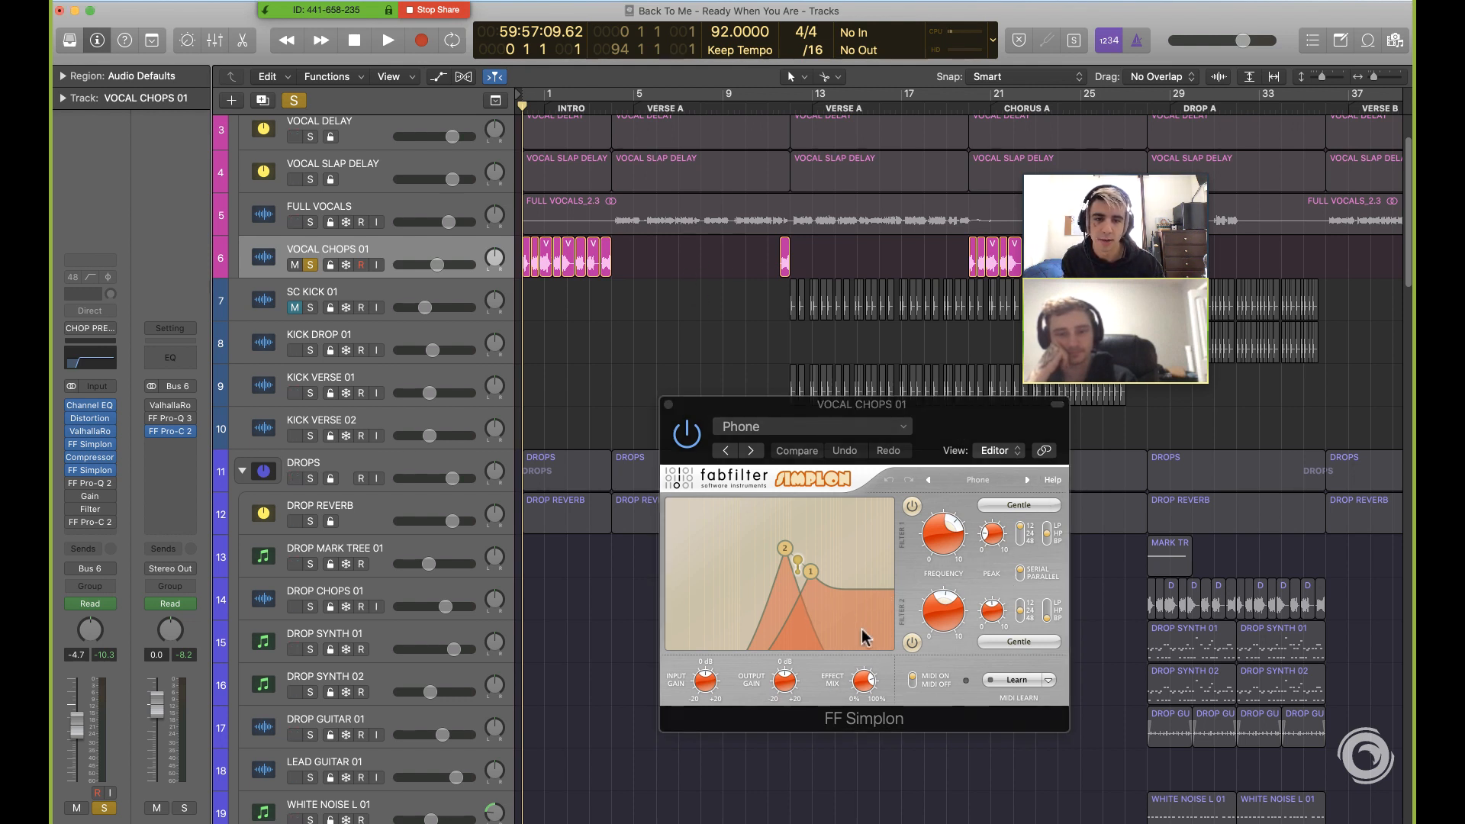
click(860, 630)
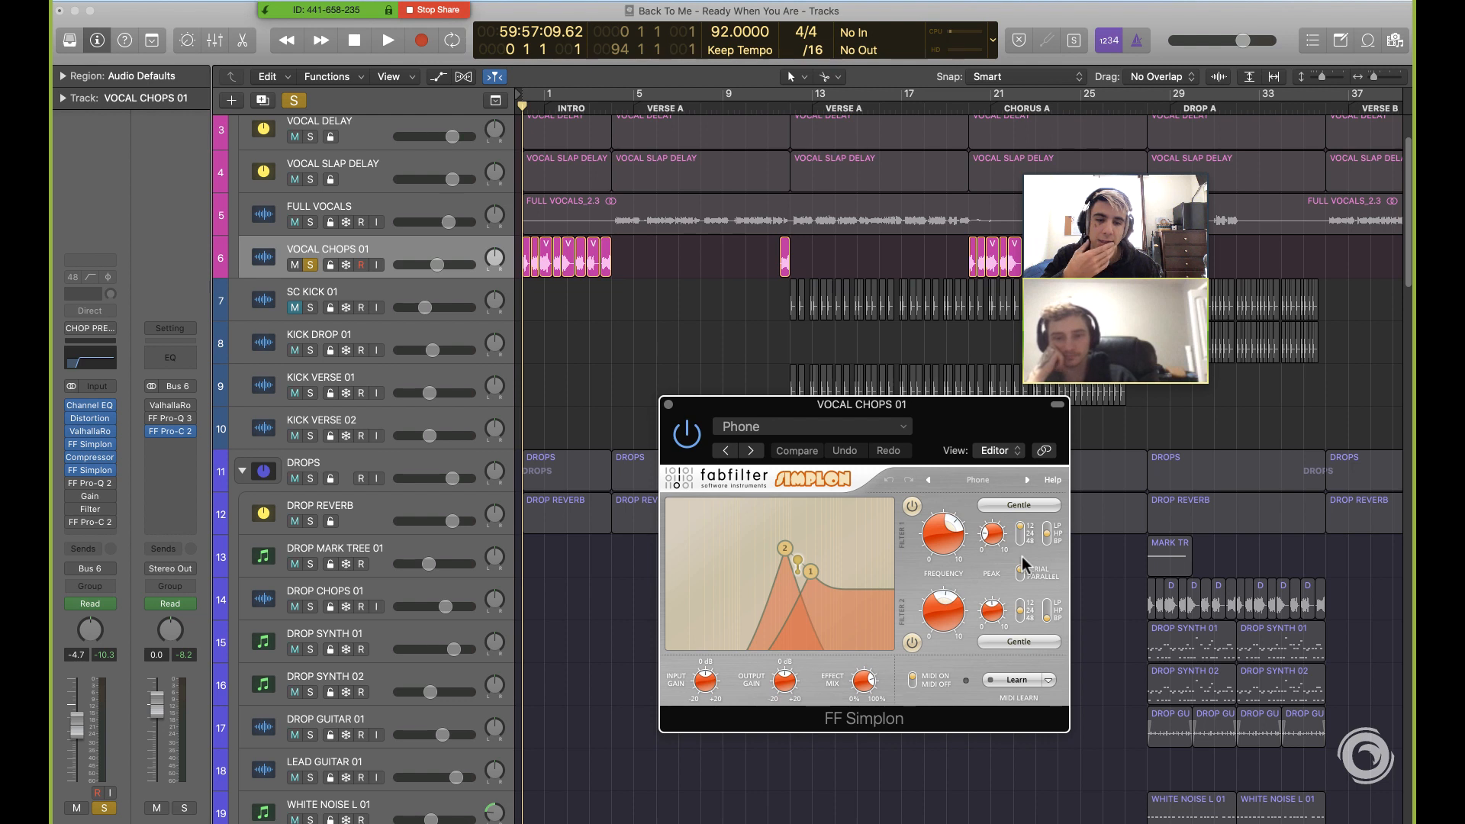
click(687, 273)
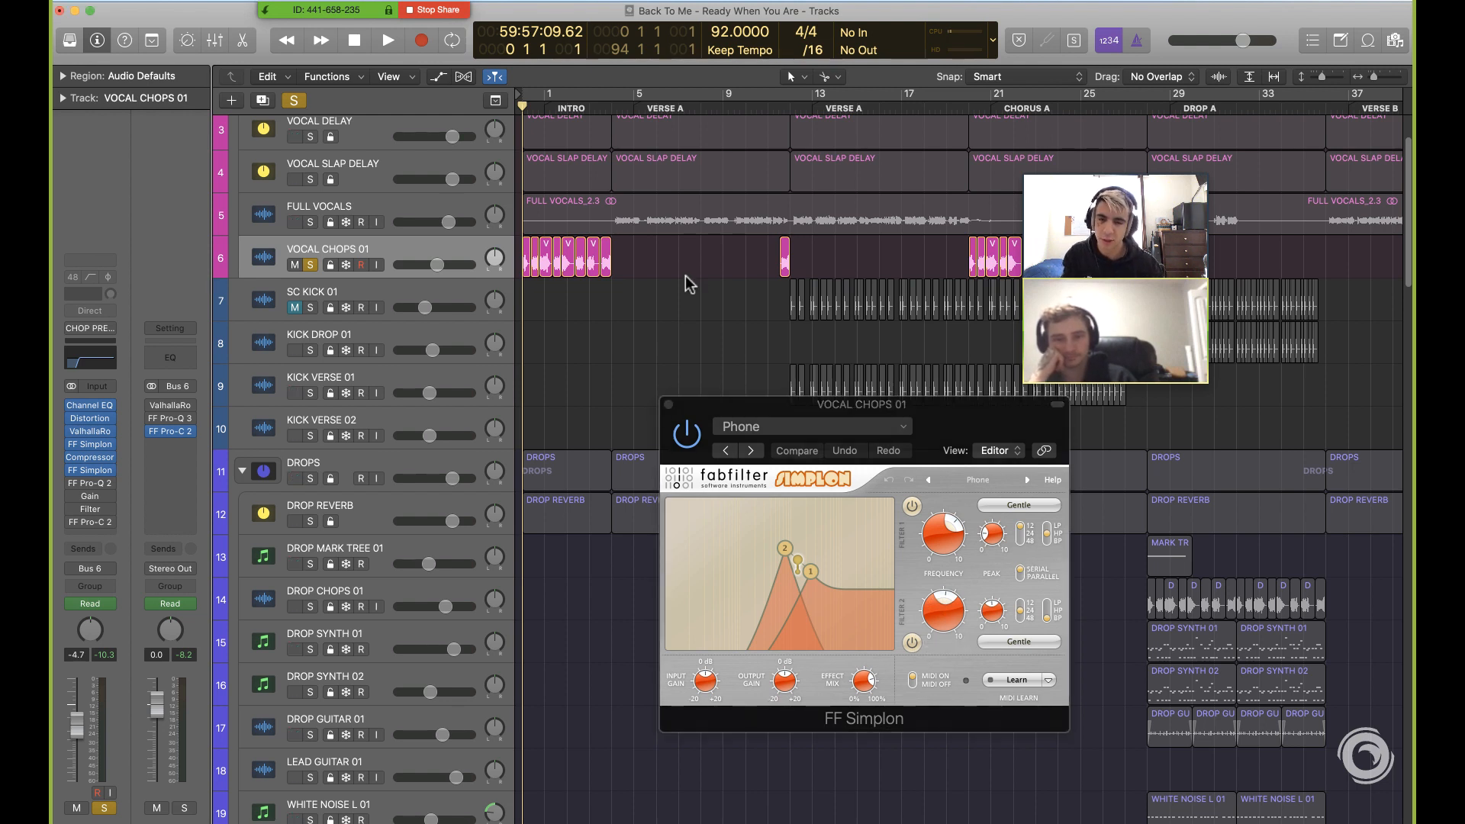
Play the intro chops while toggling the second FF Simplon's bypass to compare, and close its window after stopping playback
key(space)
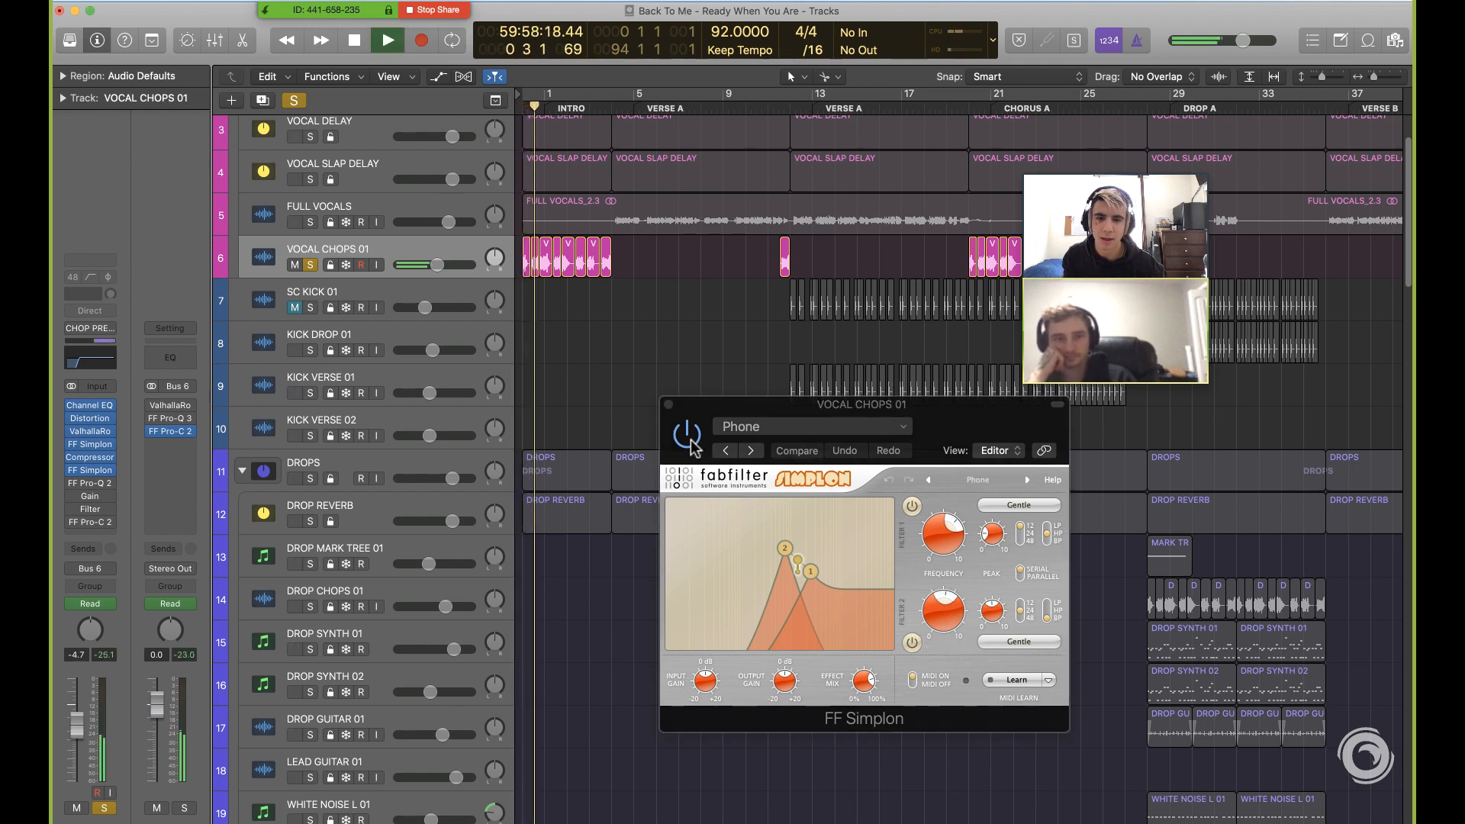
click(691, 445)
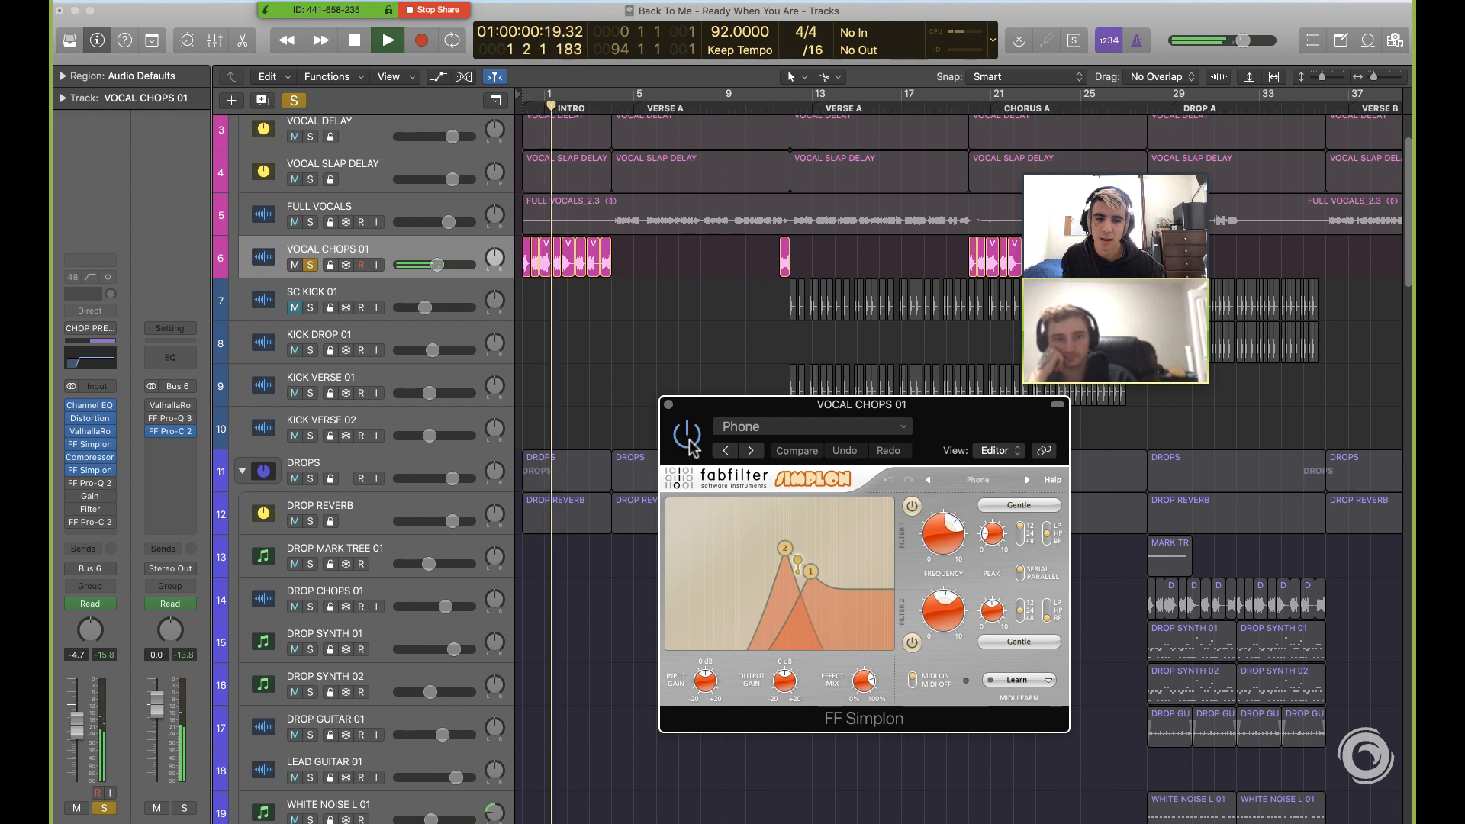
click(688, 438)
key(space)
click(669, 404)
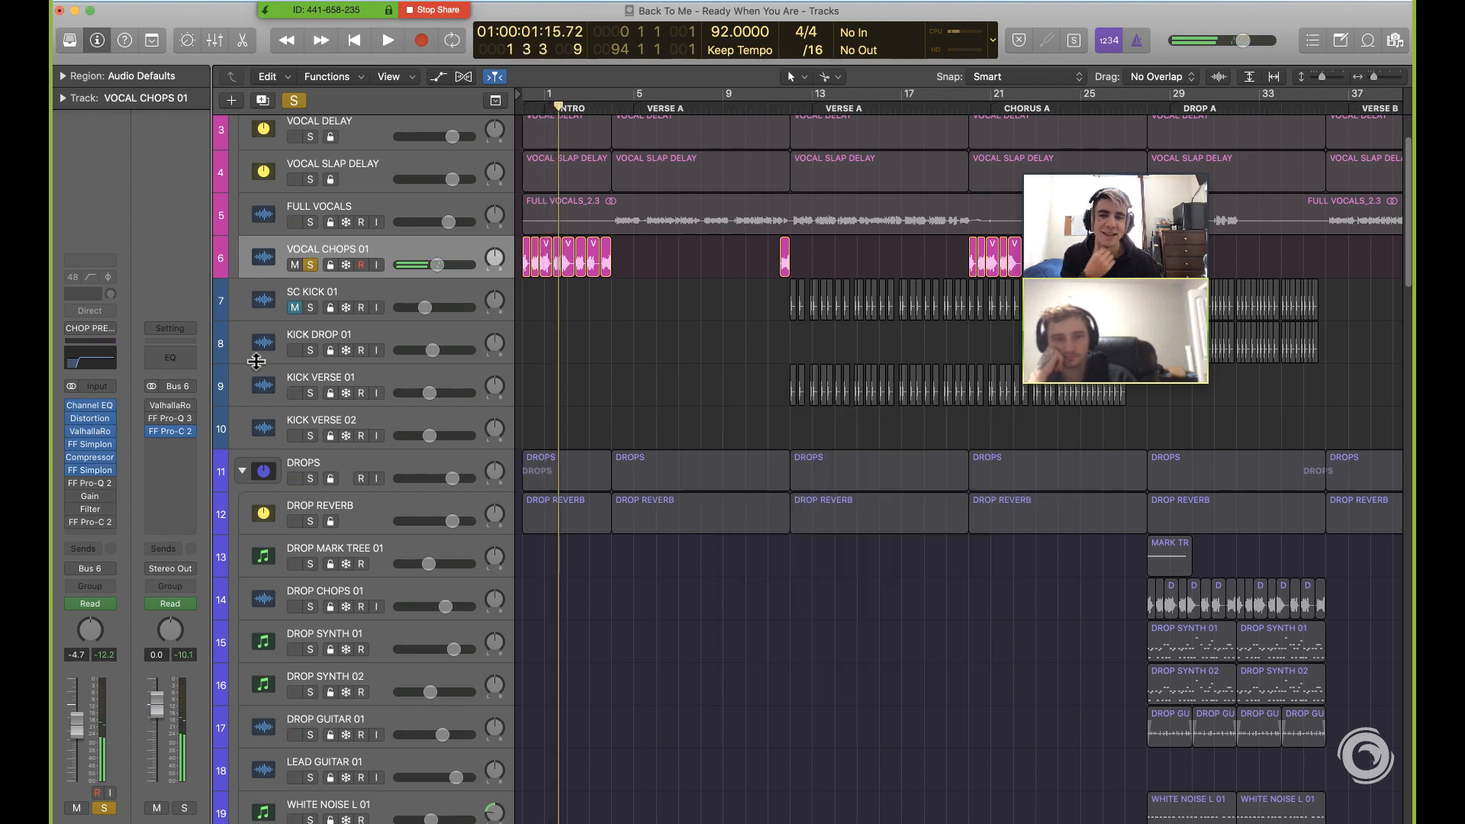
Re-enable FF Pro-Q 2 on VOCAL CHOPS 01 and open its EQ curve clear of the intro chops
click(76, 483)
drag(504, 50, 955, 218)
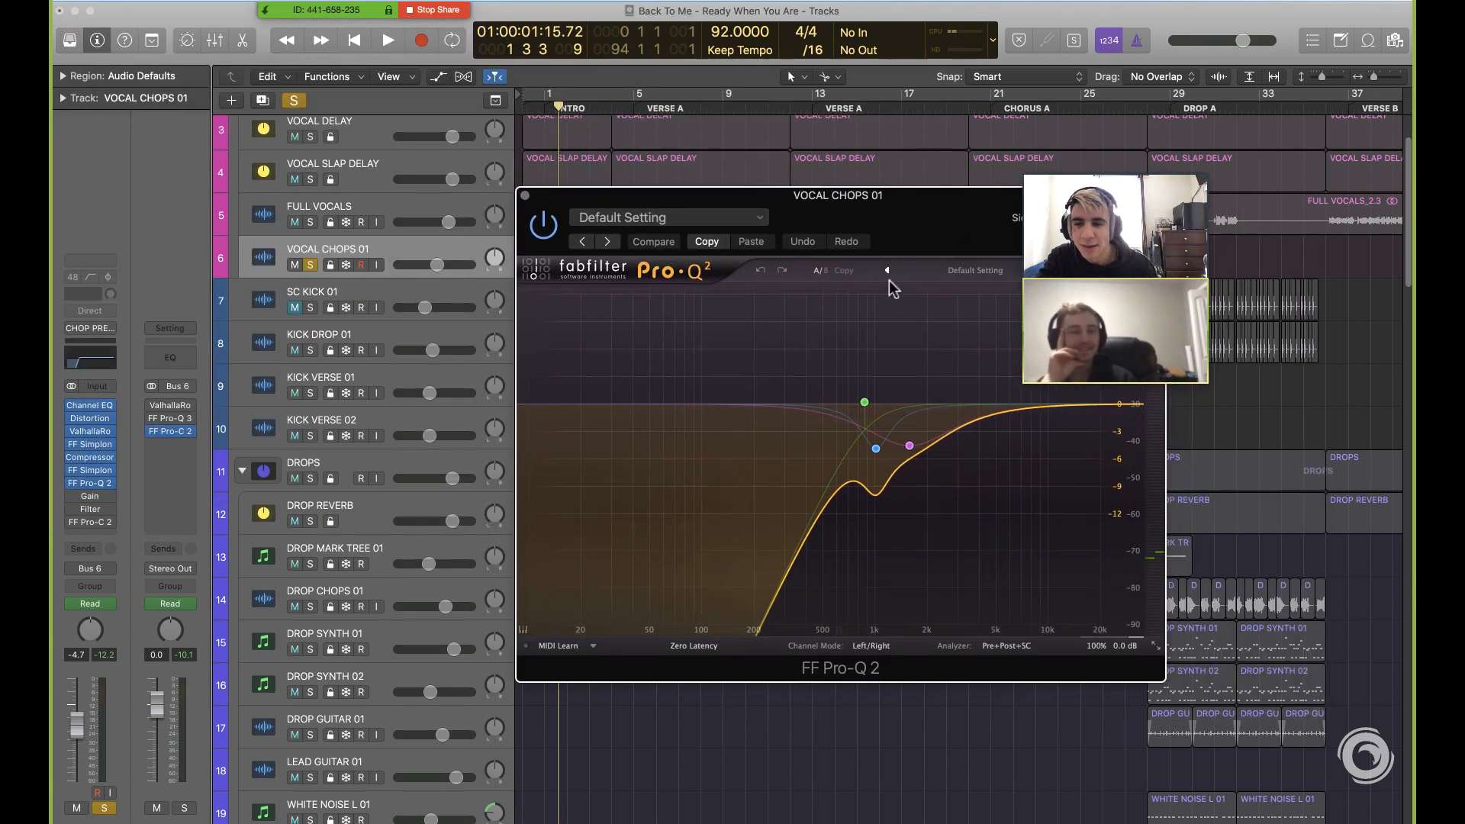
drag(581, 196, 725, 250)
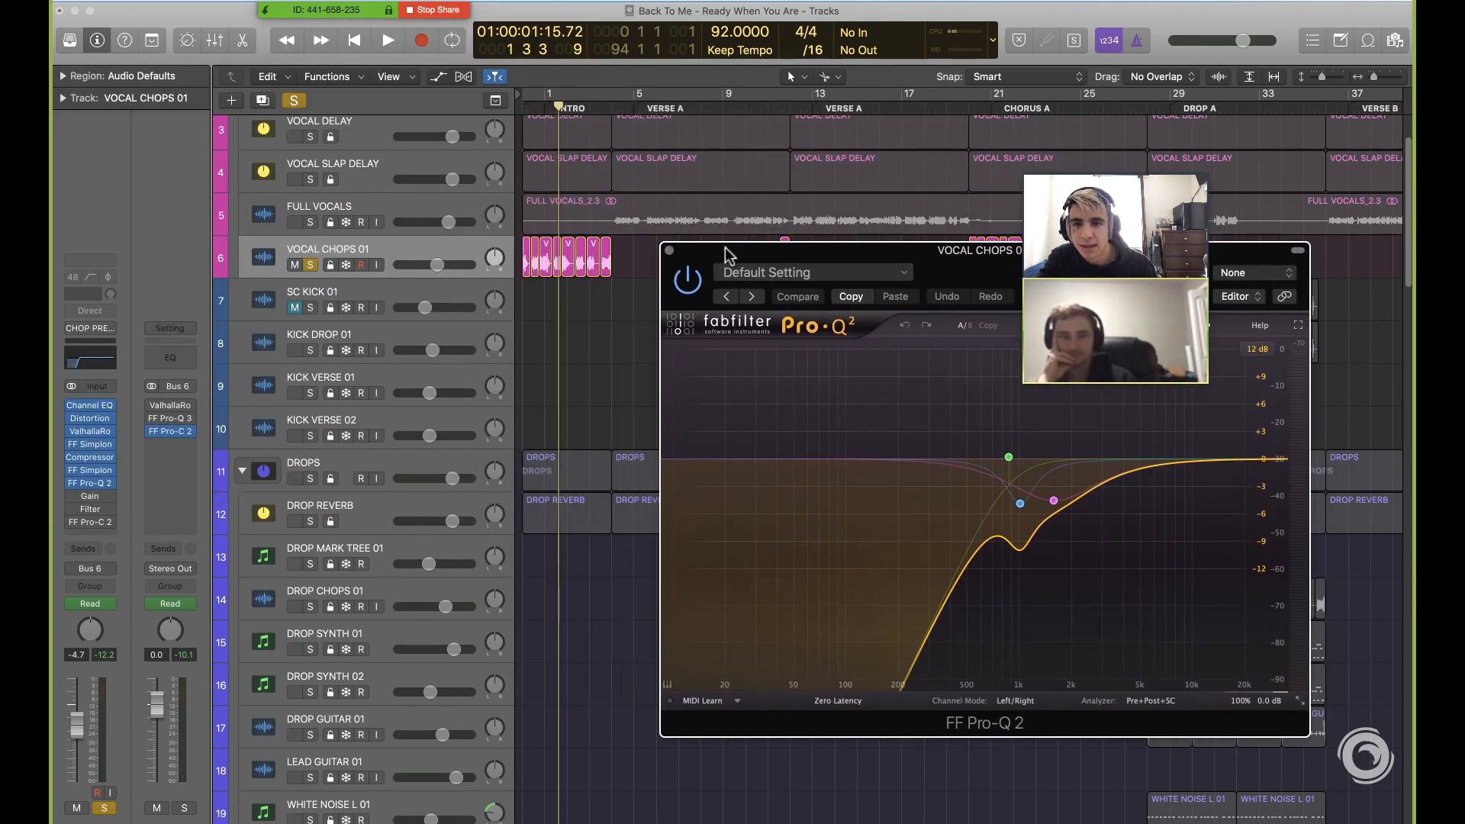
click(591, 300)
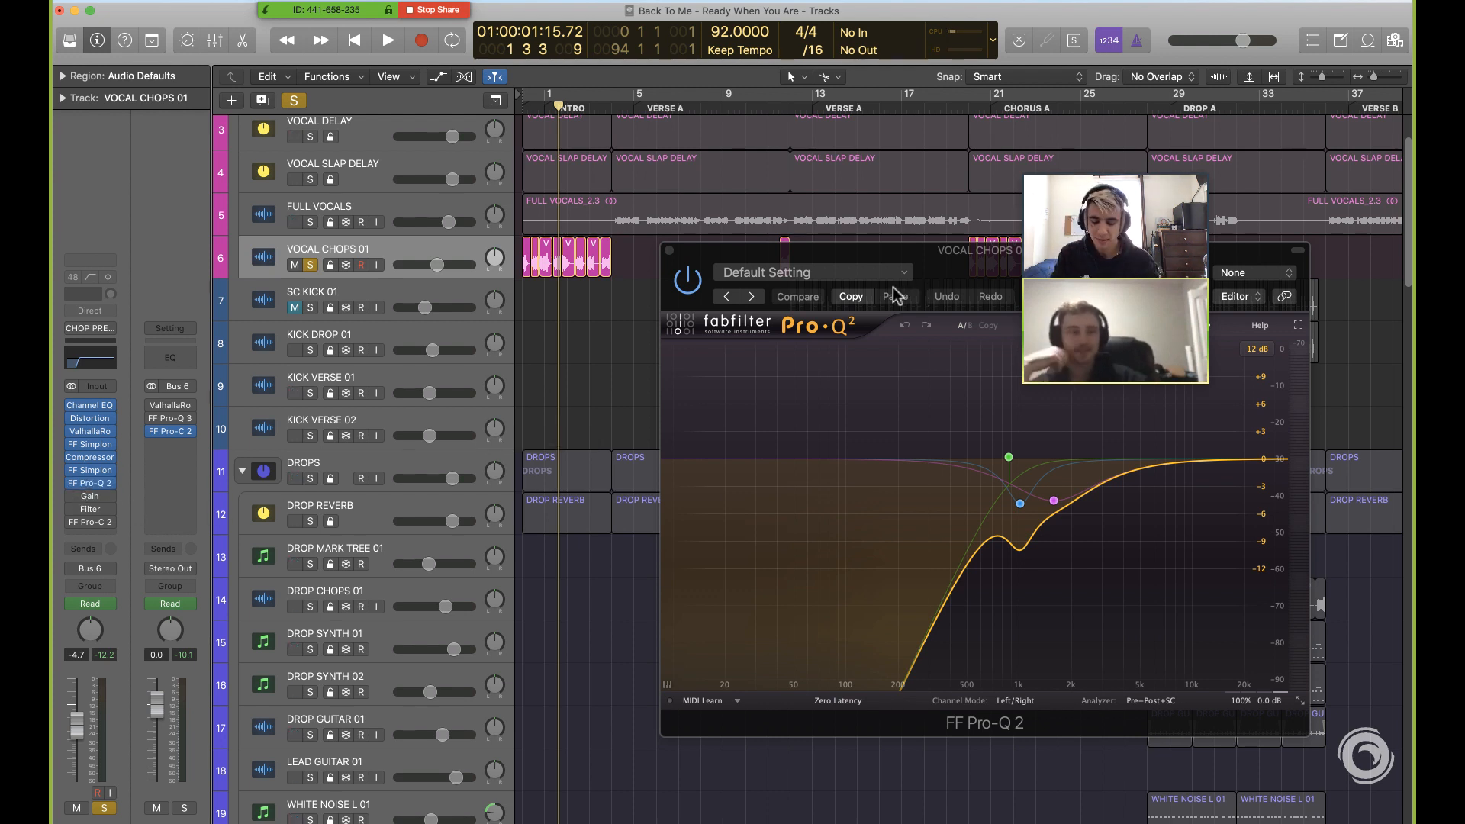
Play the intro chops from the start through FF Pro-Q 2, examining its mid-frequency cut
key(Return)
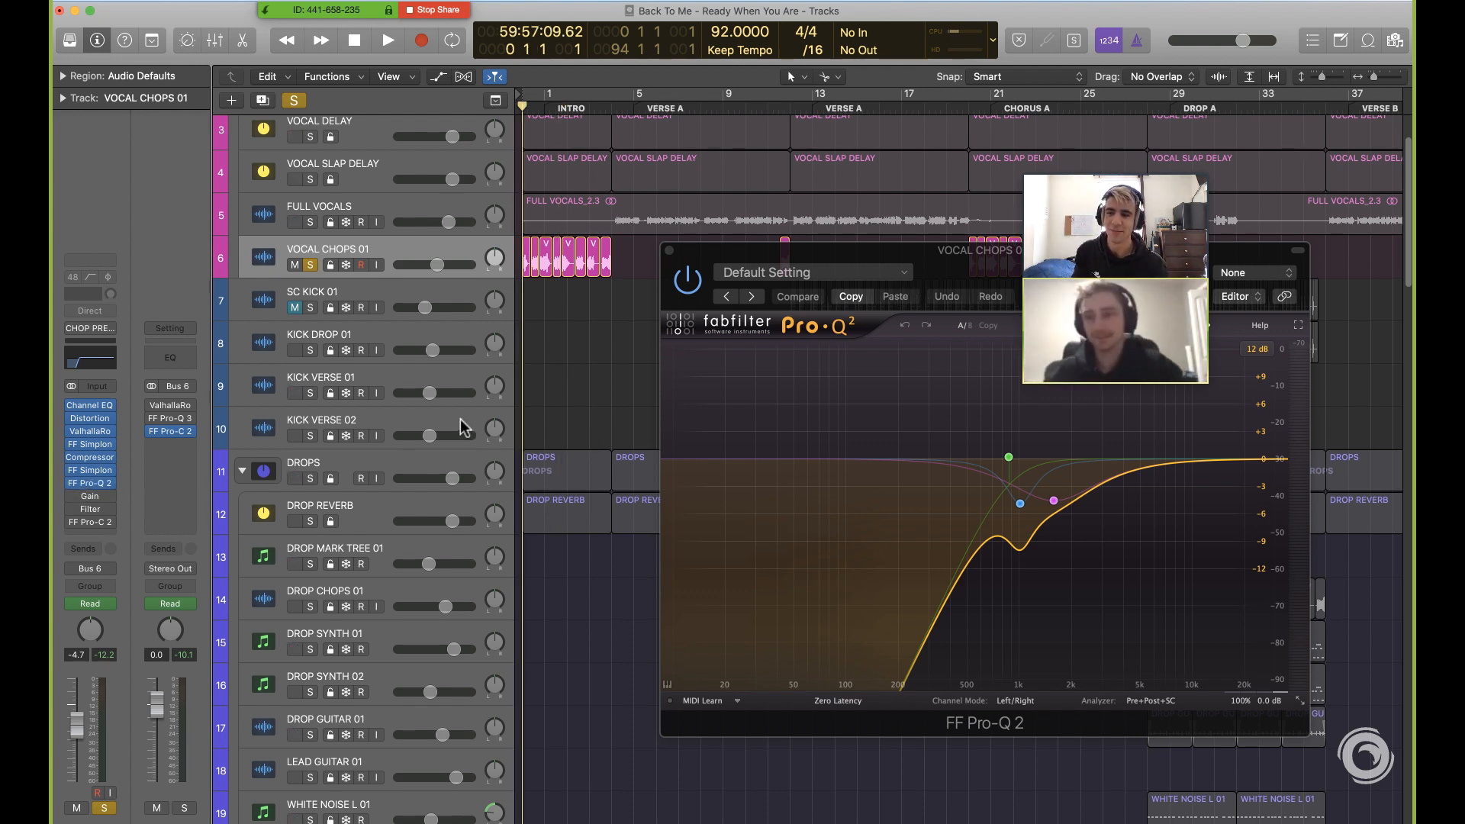
key(space)
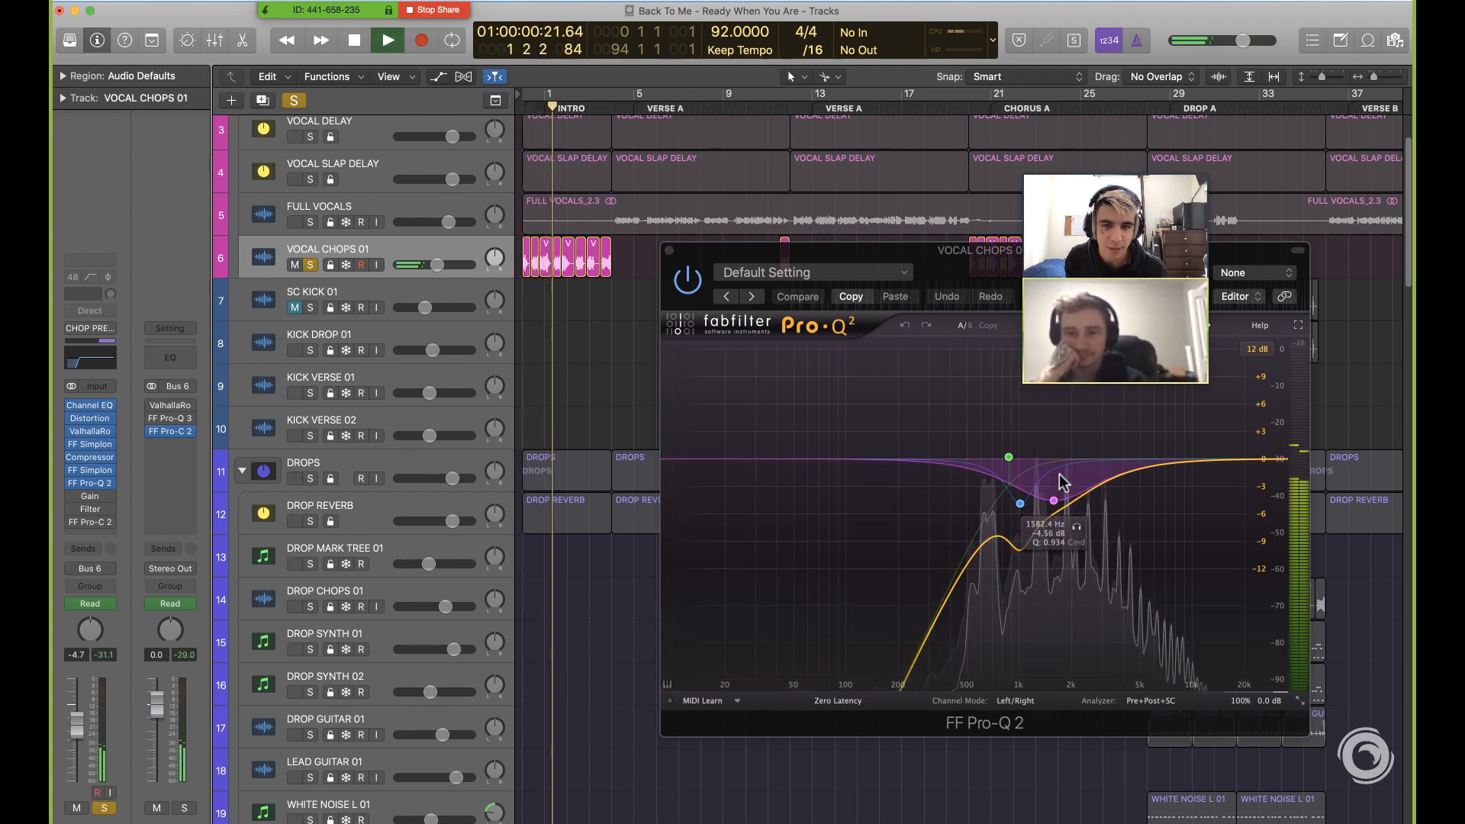
key(space)
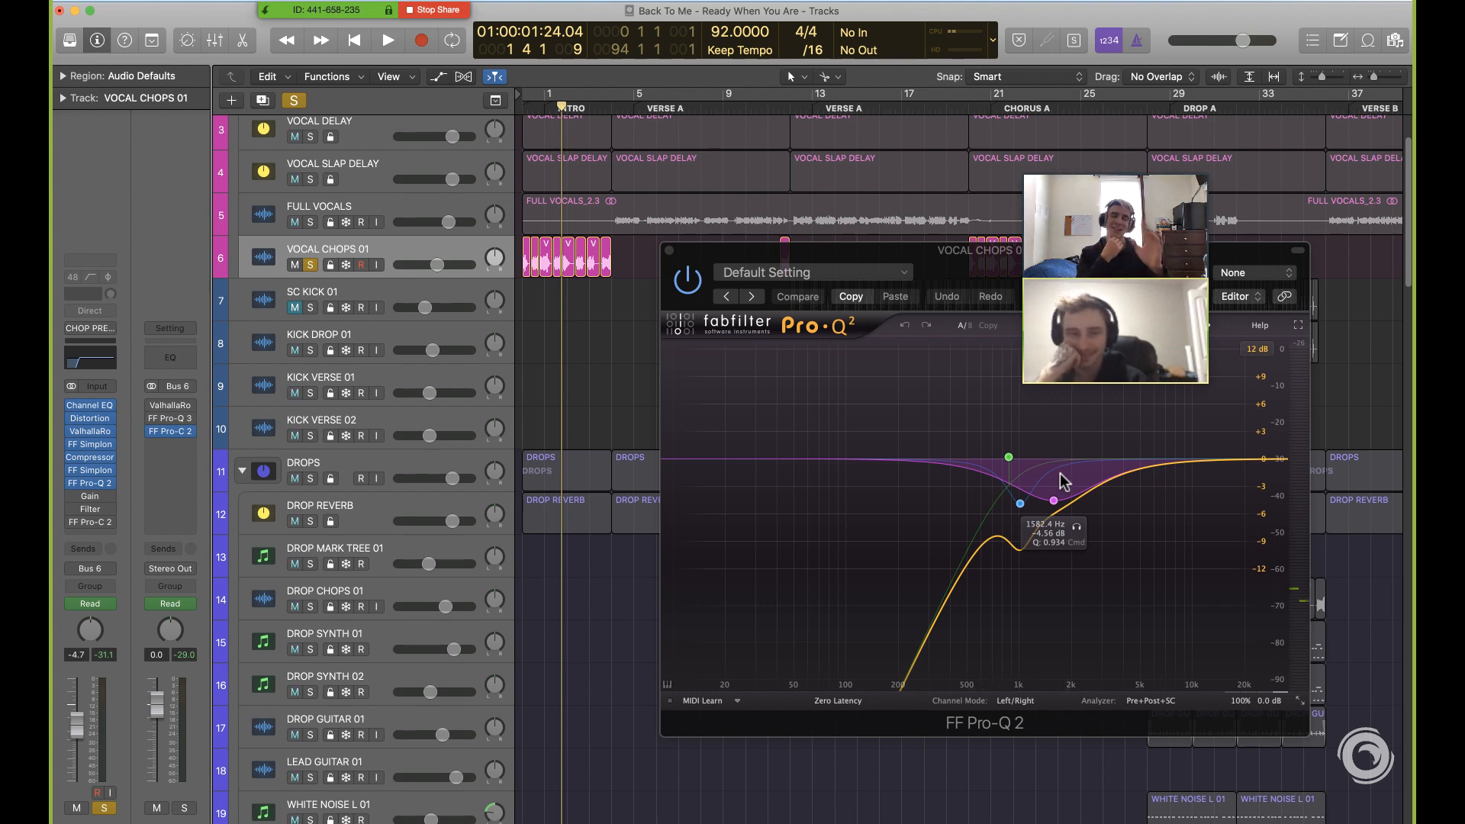
Unsolo VOCAL CHOPS 01, re-enable its Gain plug-in after FF Pro-Q 2, and close the open plug-in windows
key(s)
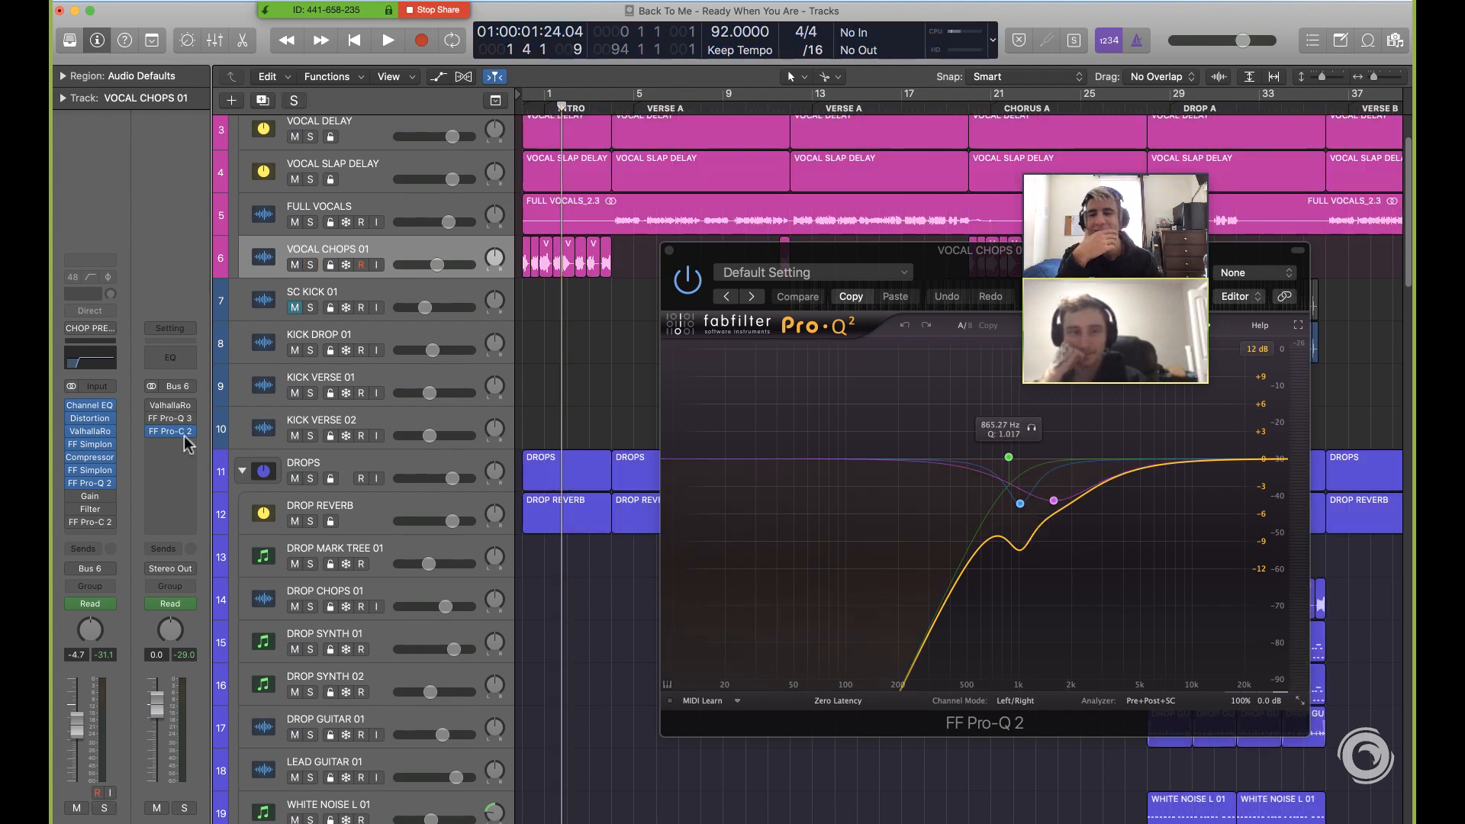
click(70, 500)
click(76, 495)
click(76, 495)
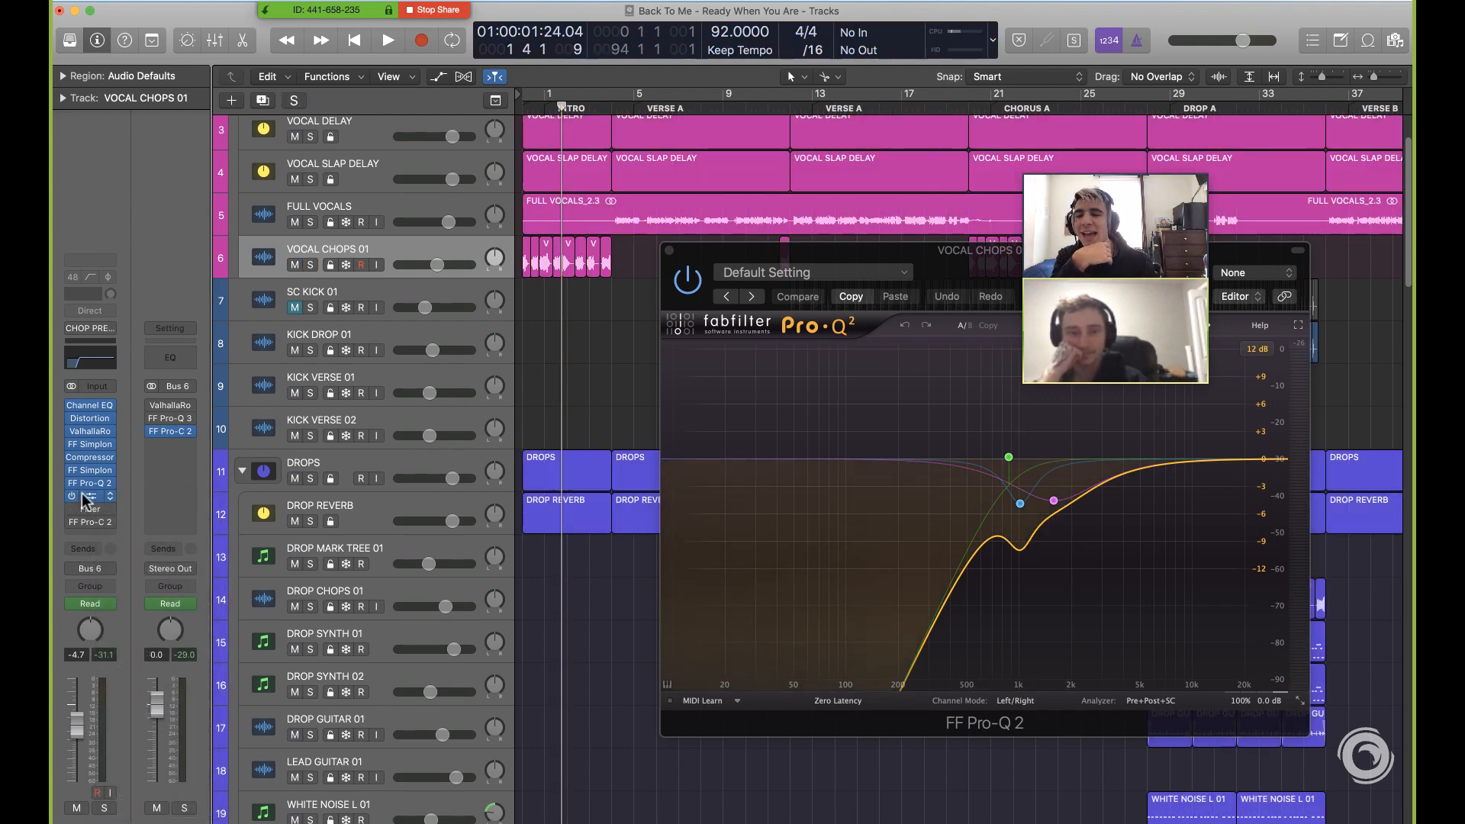
click(85, 497)
click(74, 27)
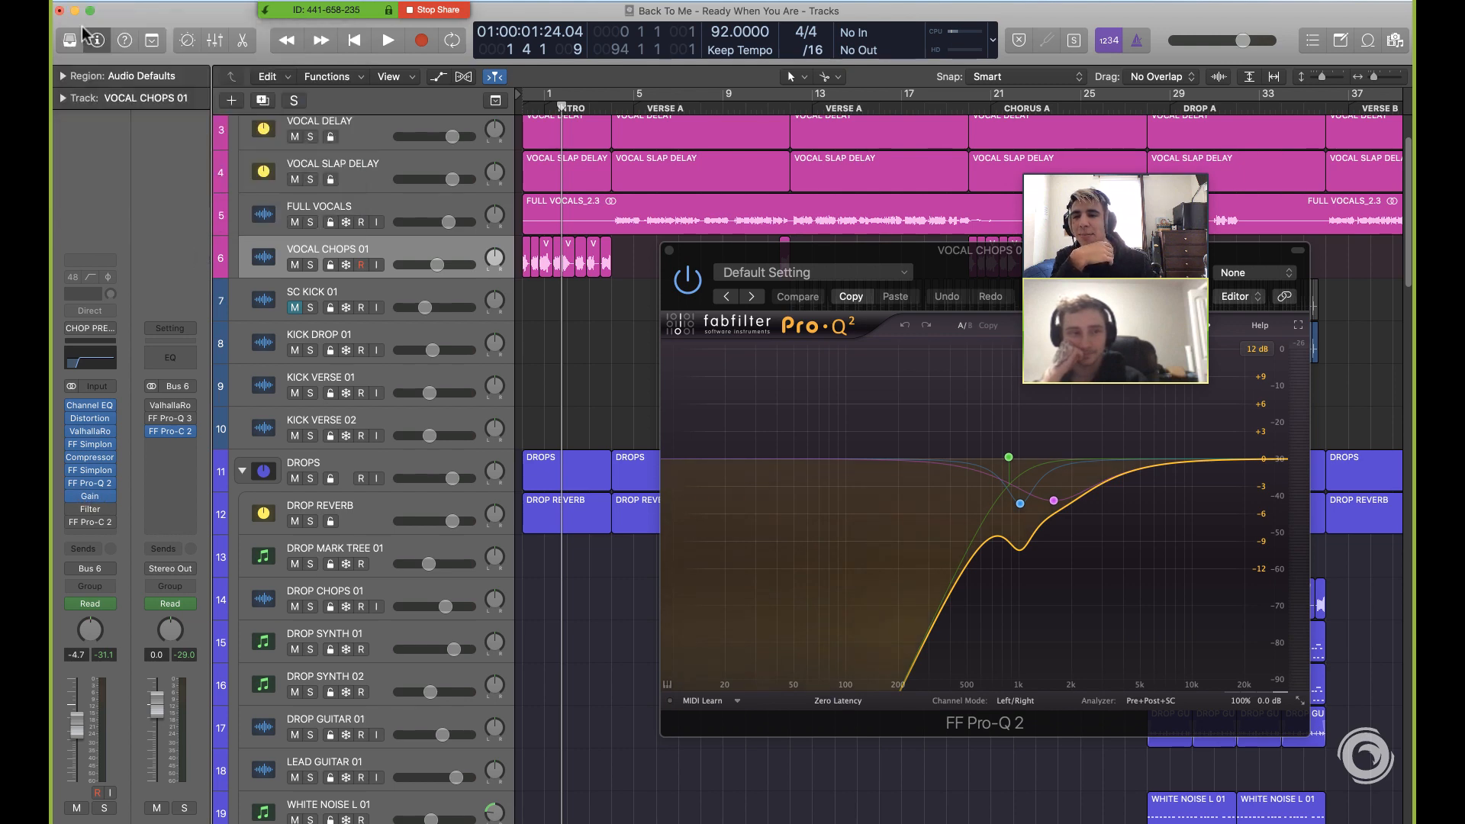
click(669, 252)
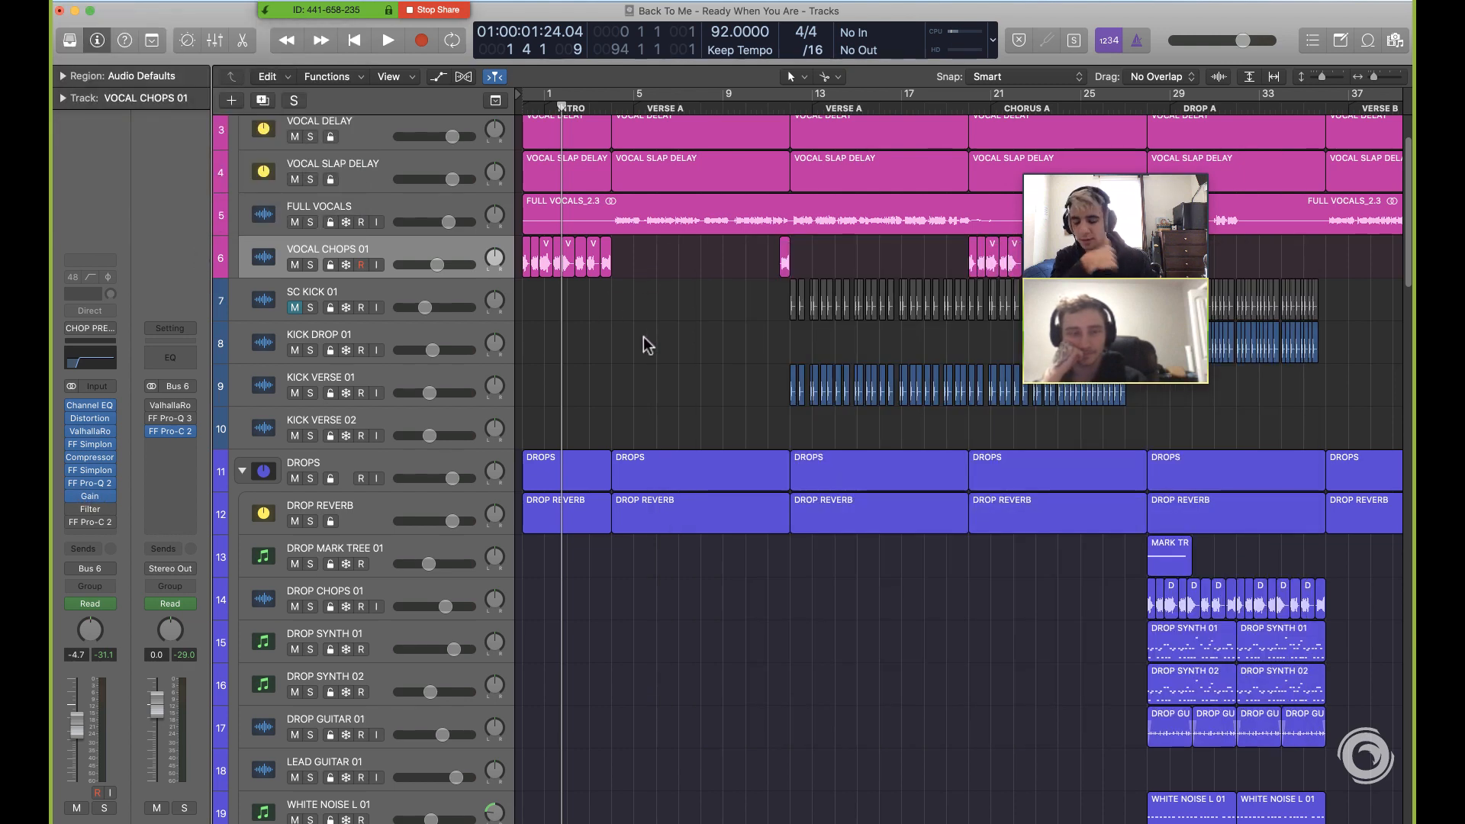
Re-enable and open the Filter plug-in on VOCAL CHOPS 01, and show the track automation with its Filter: Cutoff curve
key(Return)
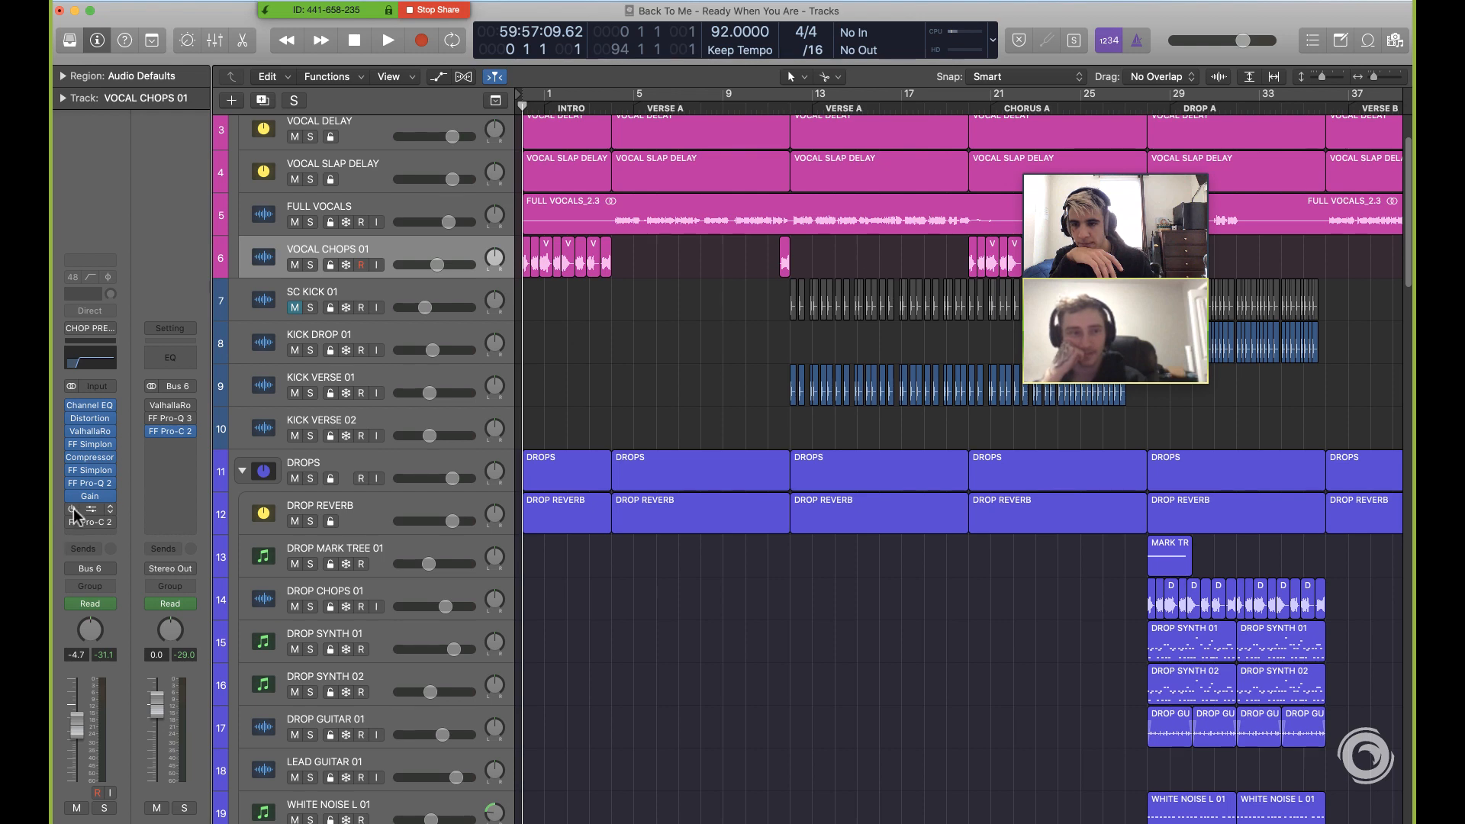
click(69, 510)
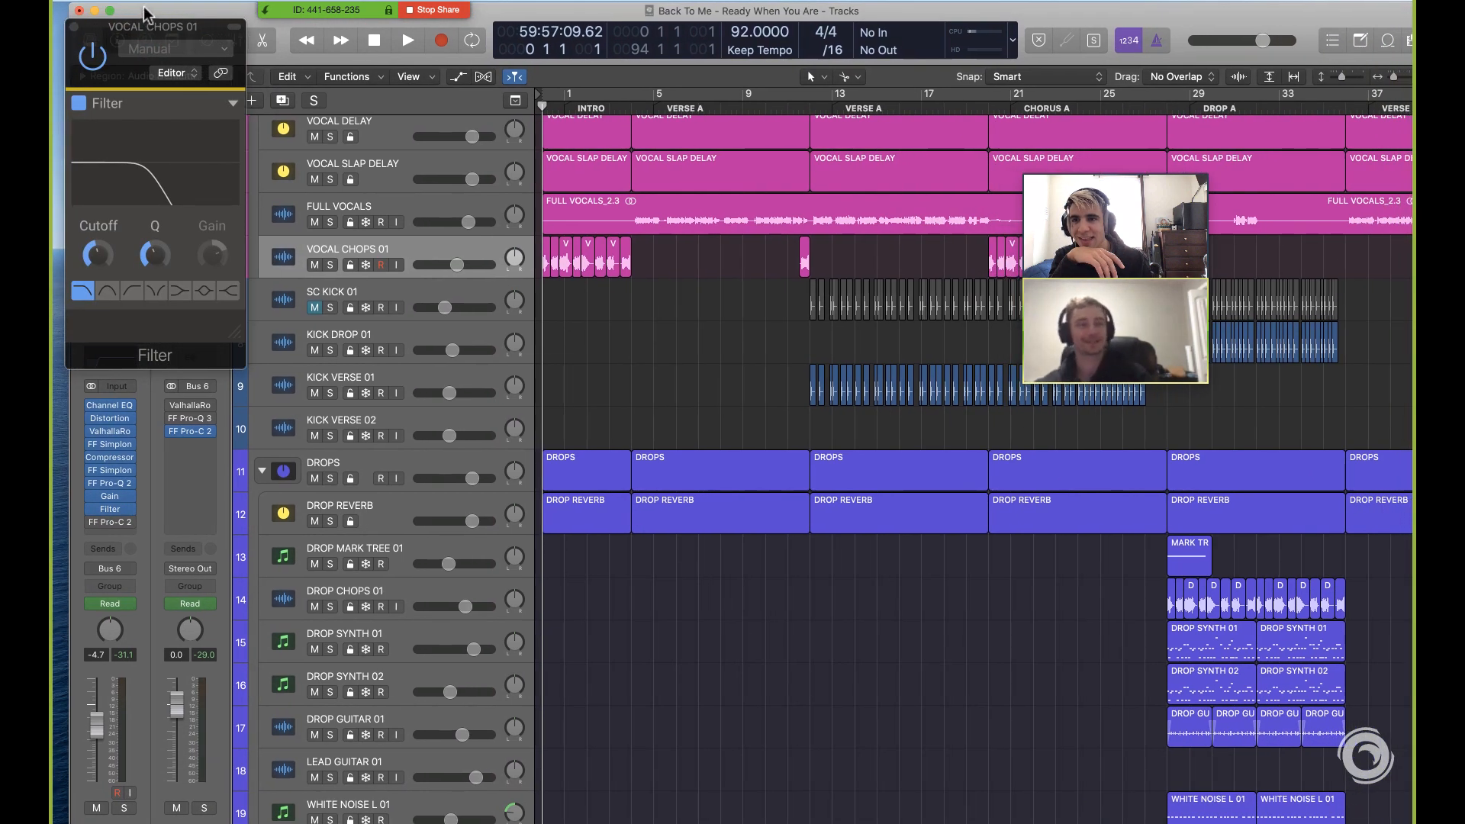
drag(134, 27, 749, 246)
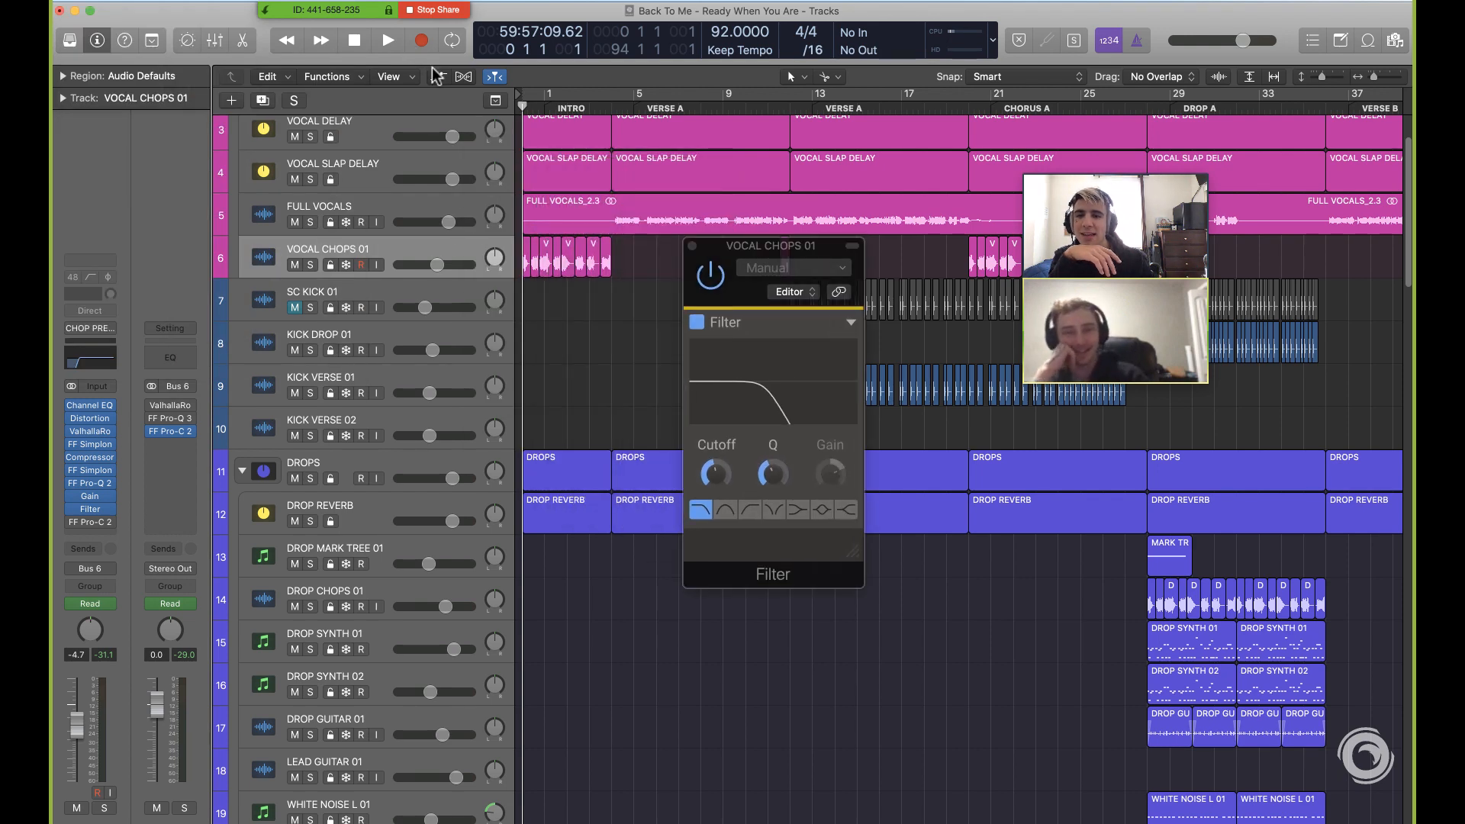
key(a)
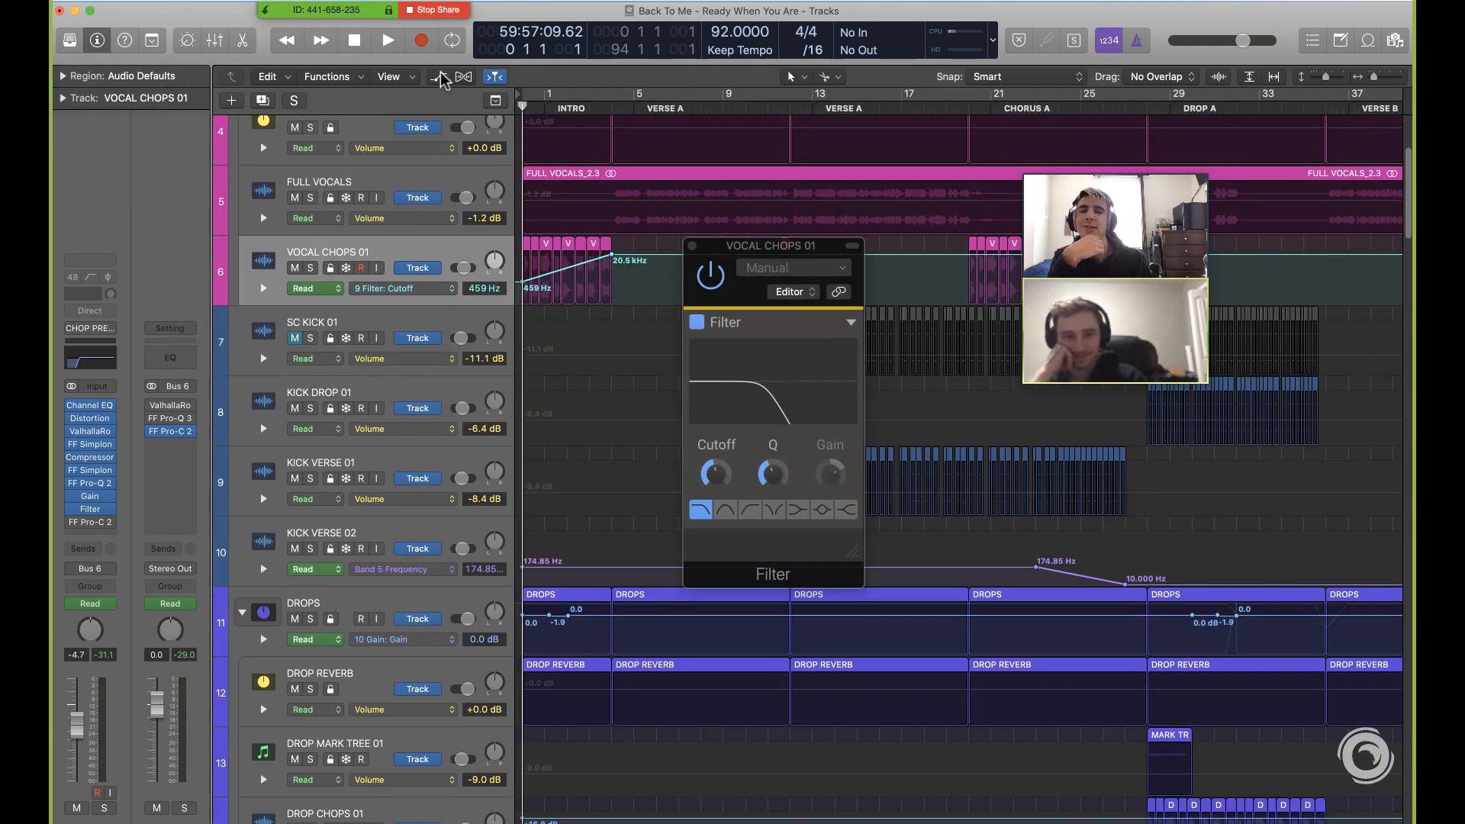
Hide the automation, close the Filter window, and play soloed VOCAL CHOPS 01 from the start with FF Pro-C 2 re-enabled
click(440, 77)
click(692, 246)
key(s)
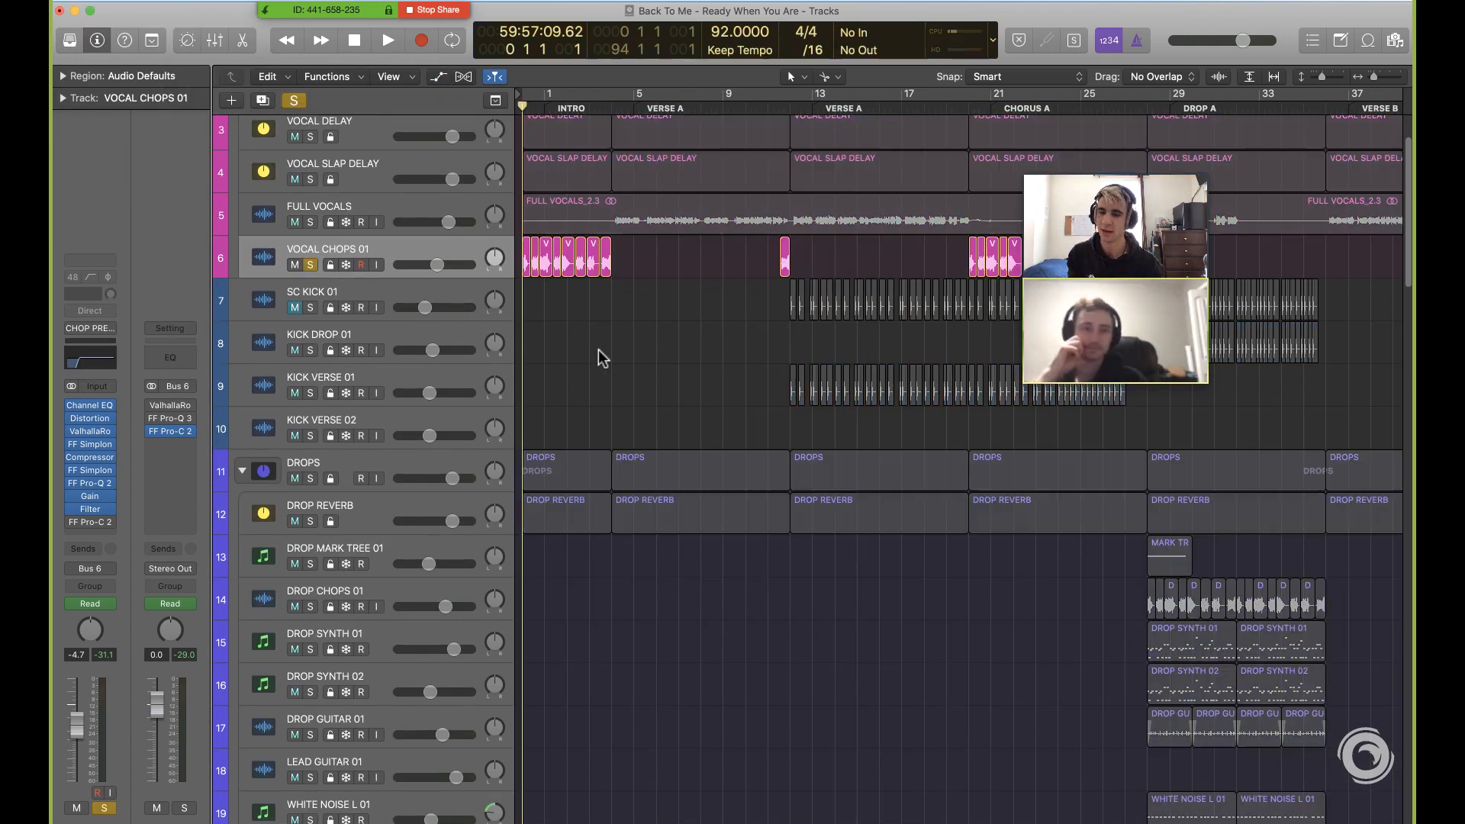
key(space)
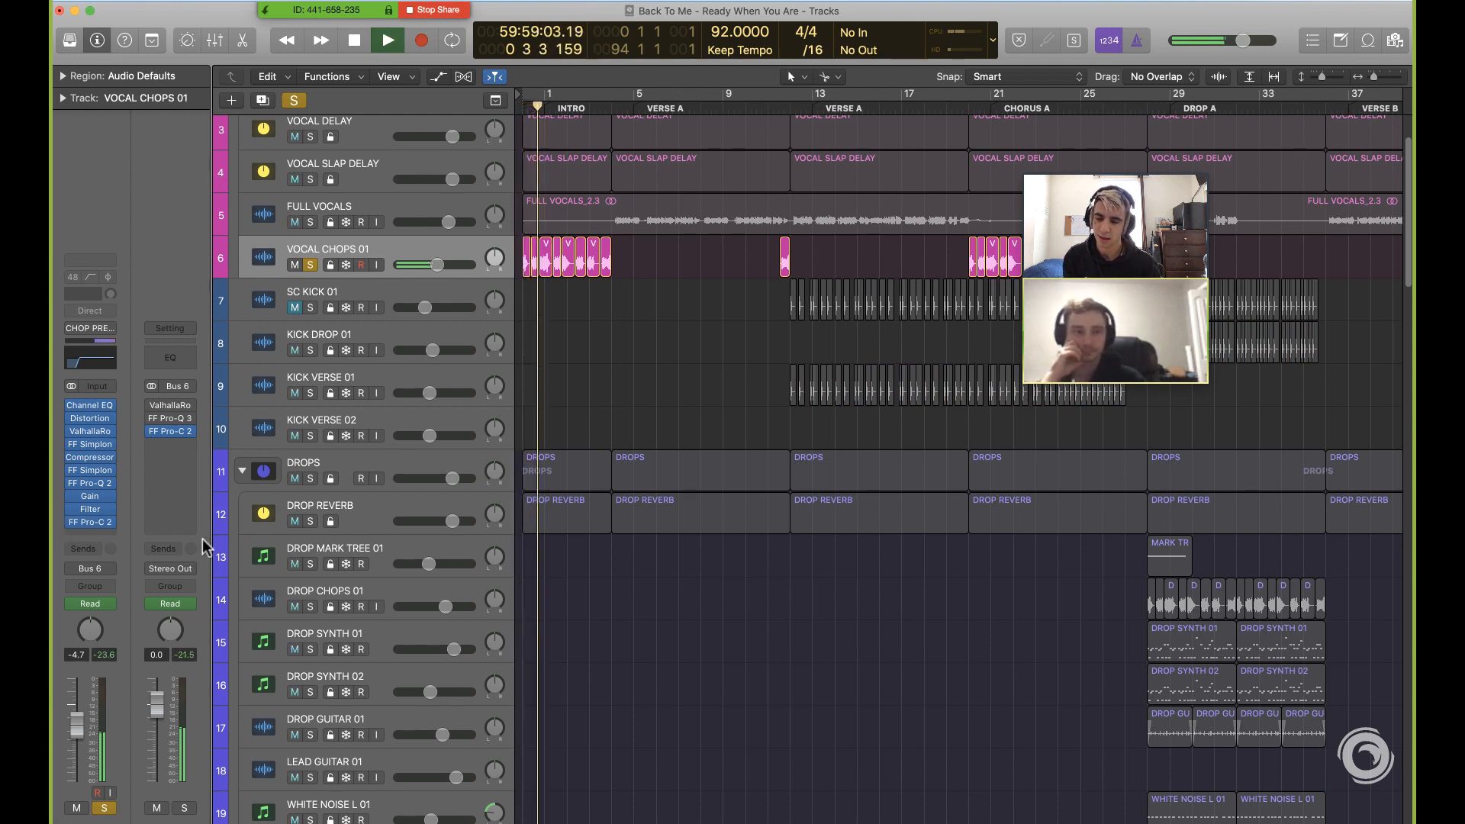
key(space)
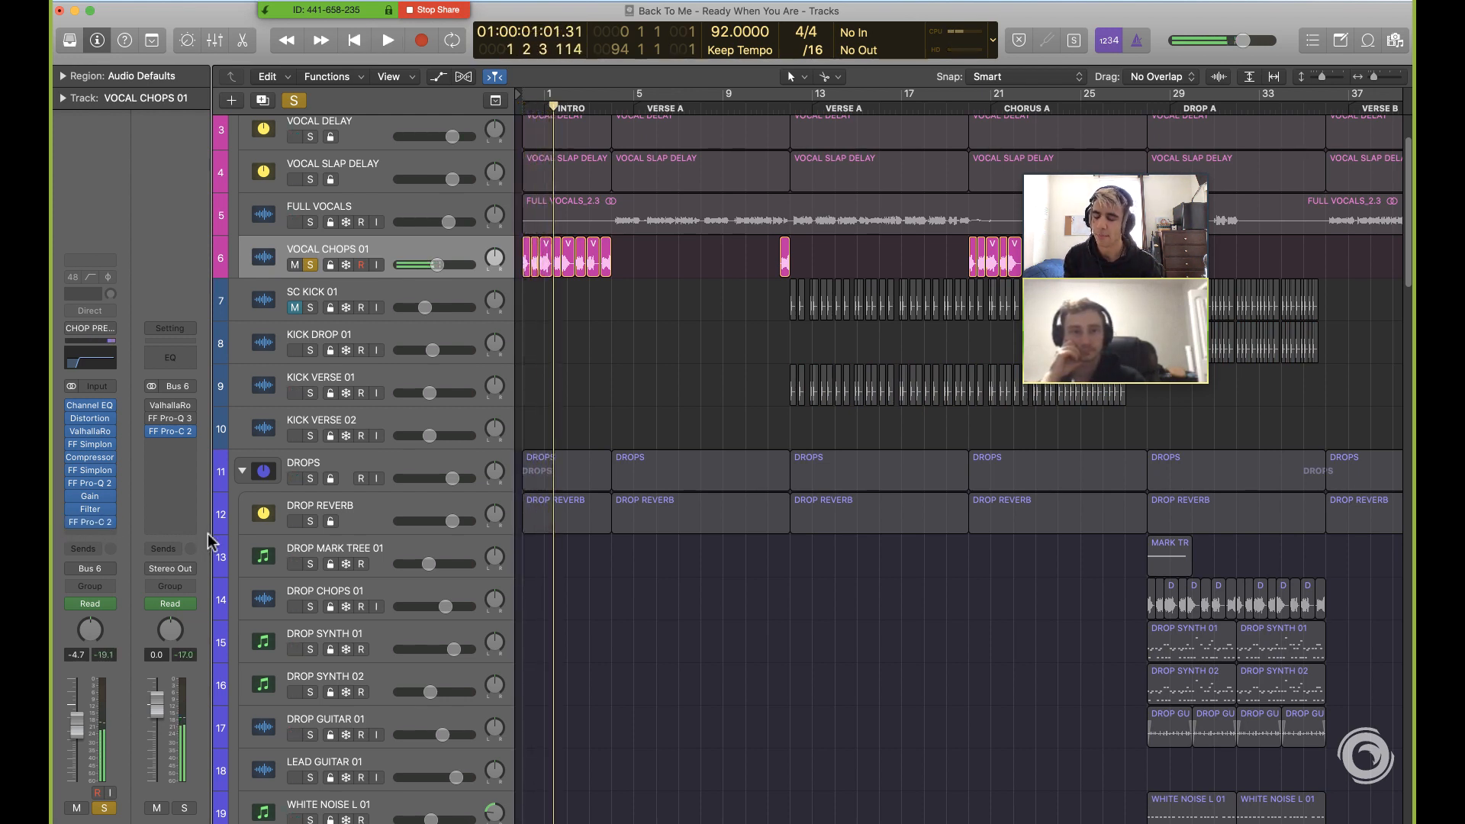
Open FF Pro-C 2 on VOCAL CHOPS 01, set its side chain to FULL VOCALS, and close the plug-in window
click(90, 522)
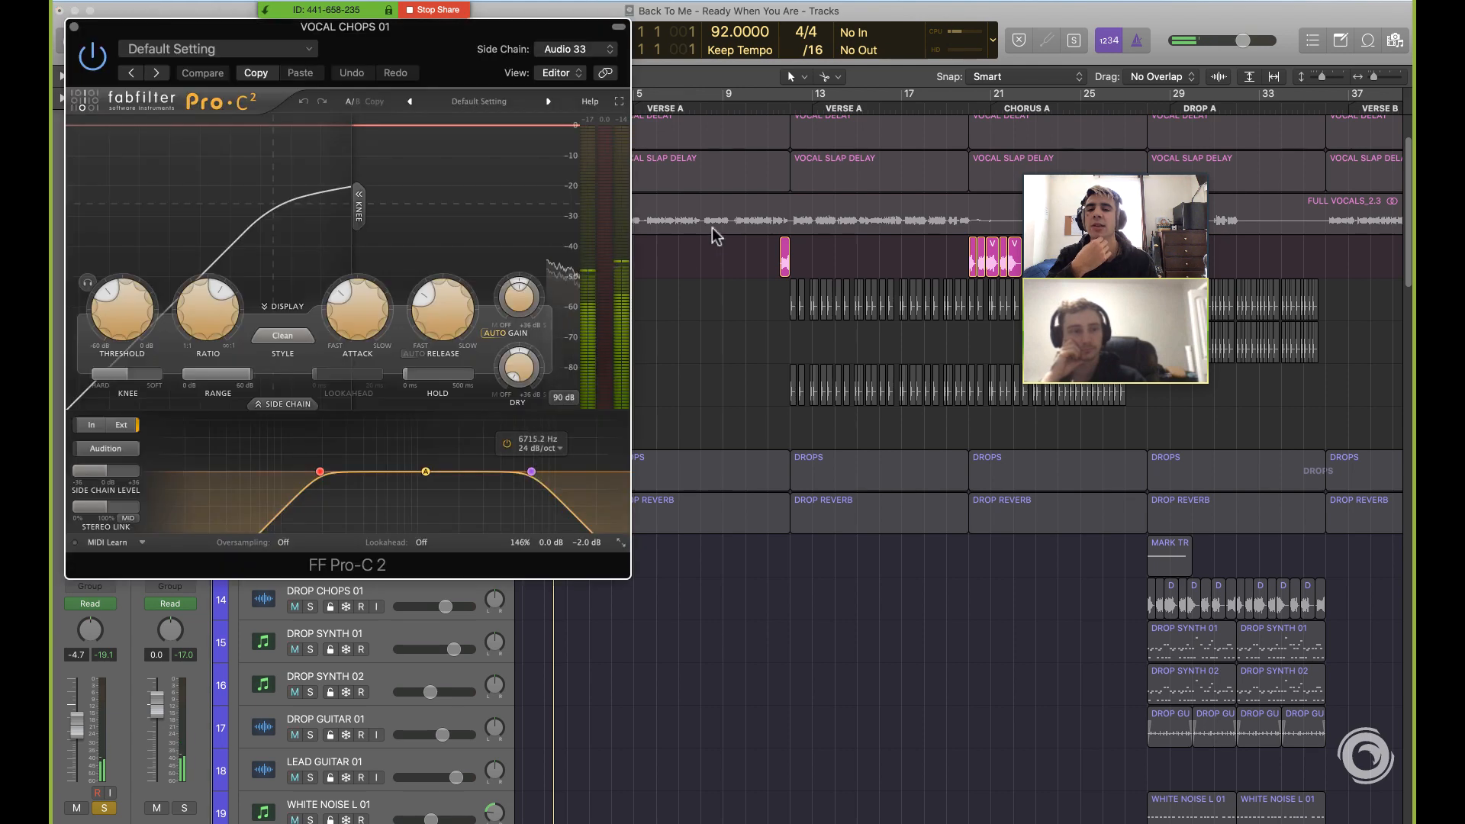
click(566, 49)
click(489, 44)
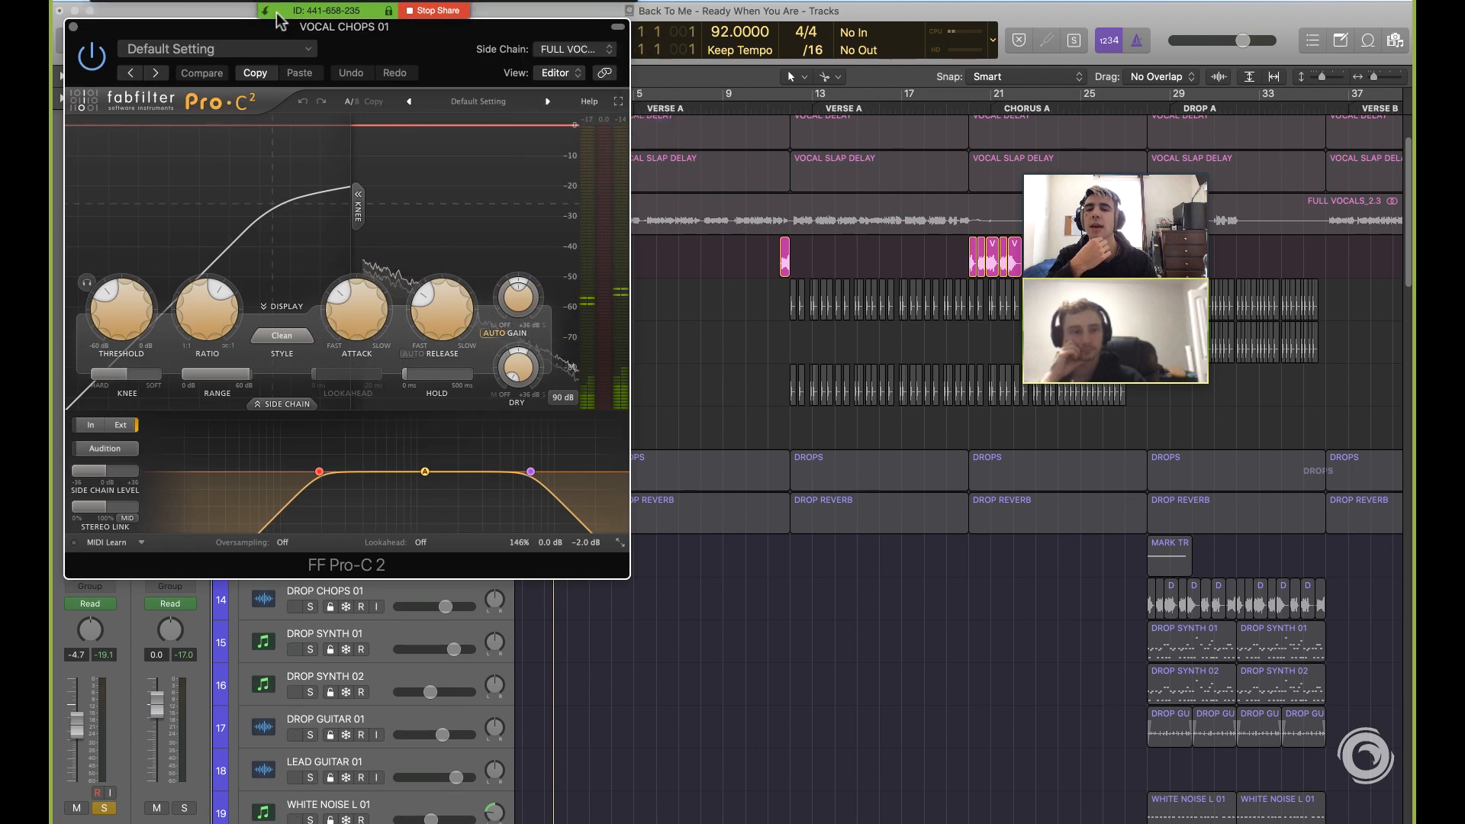
click(74, 27)
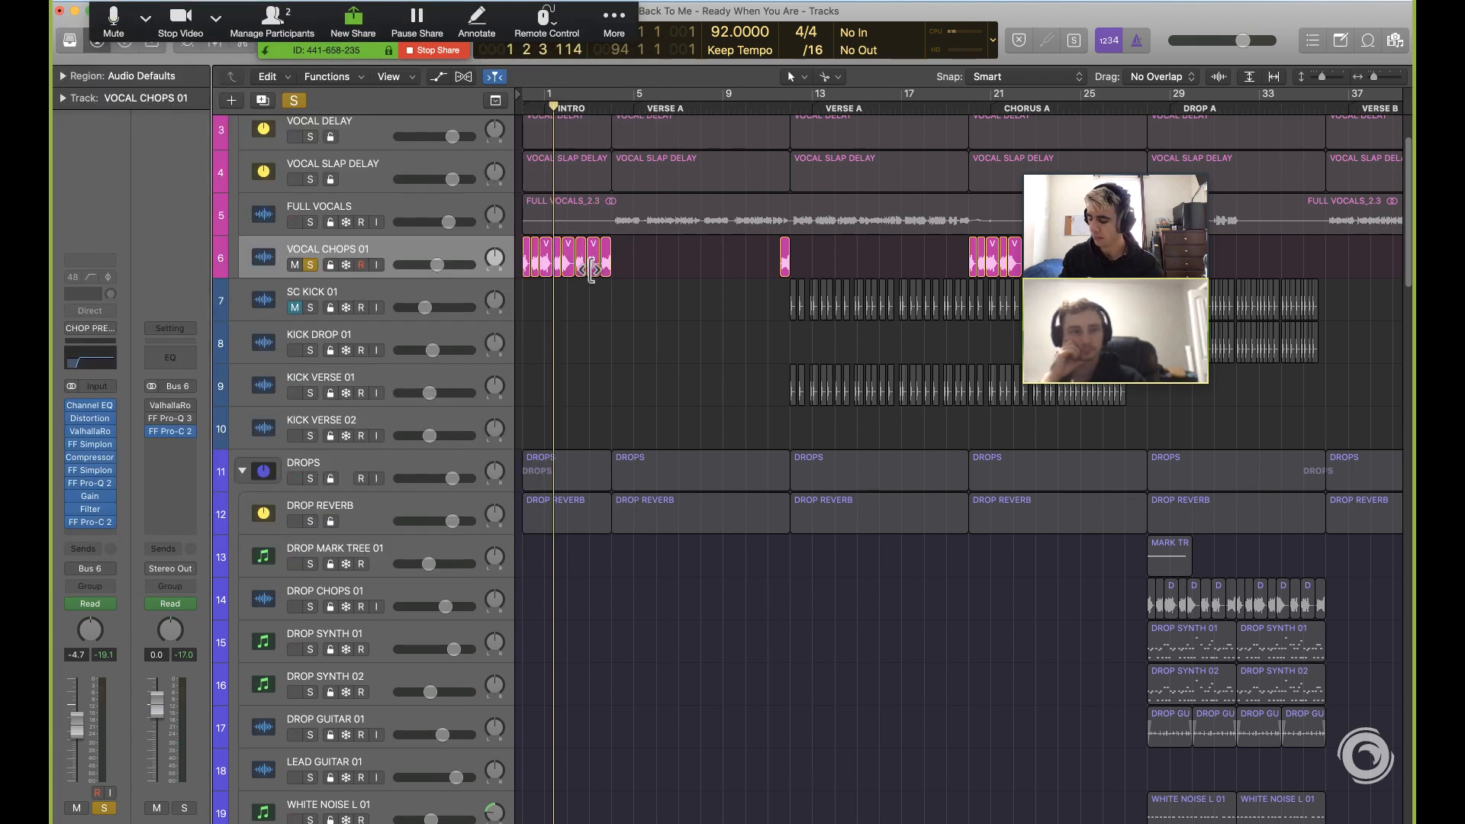
Unsolo VOCAL CHOPS 01 and return the playhead to the start, with the arrangement shown through DROP B
key(s)
key(Return)
drag(1375, 79, 1371, 78)
scroll(934, 185, down, 1)
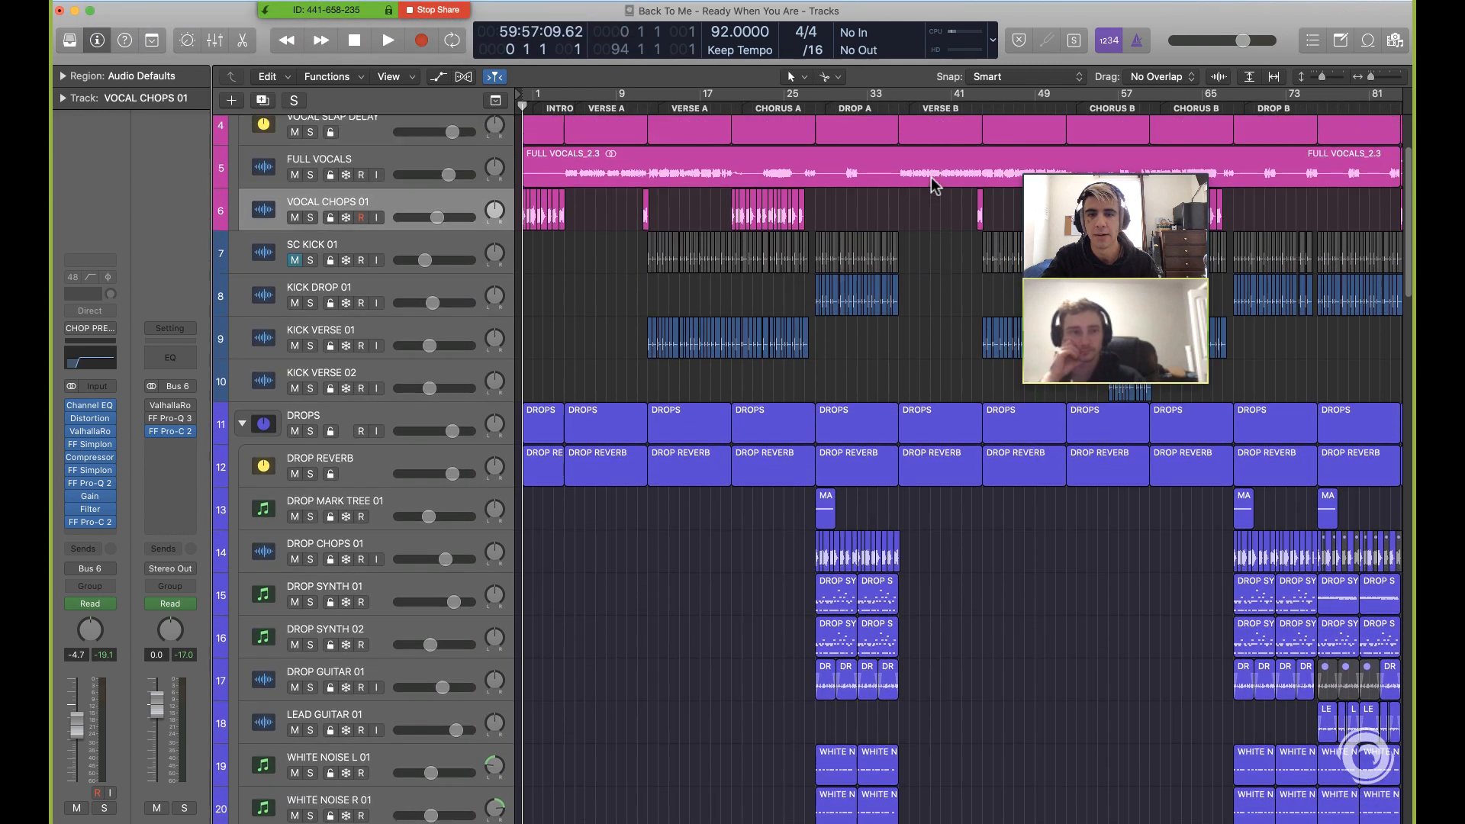
Solo VOCAL CHOPS 01 and play its intro chops, followed by its Chorus A chops for comparison
key(s)
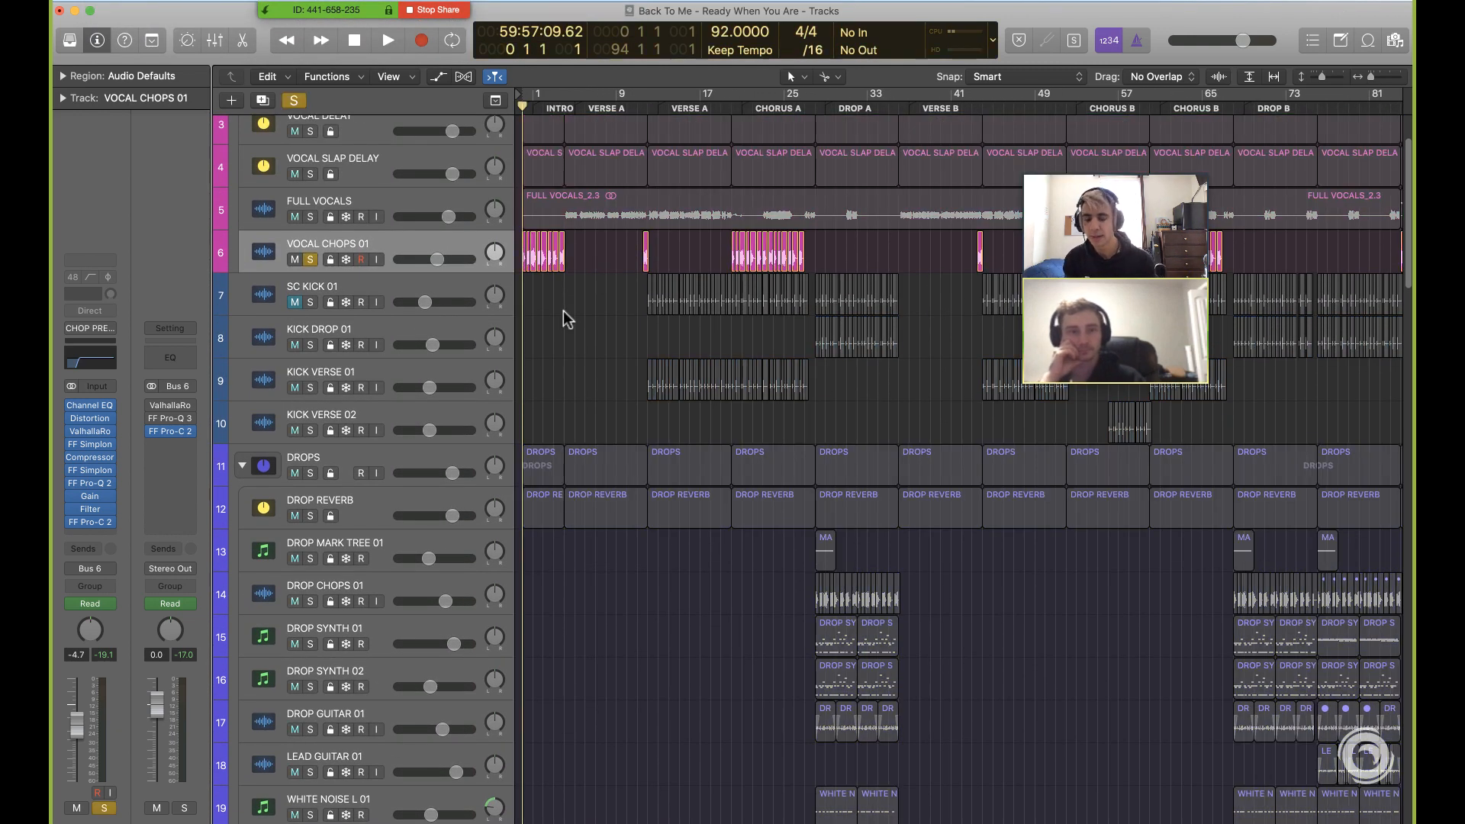
key(space)
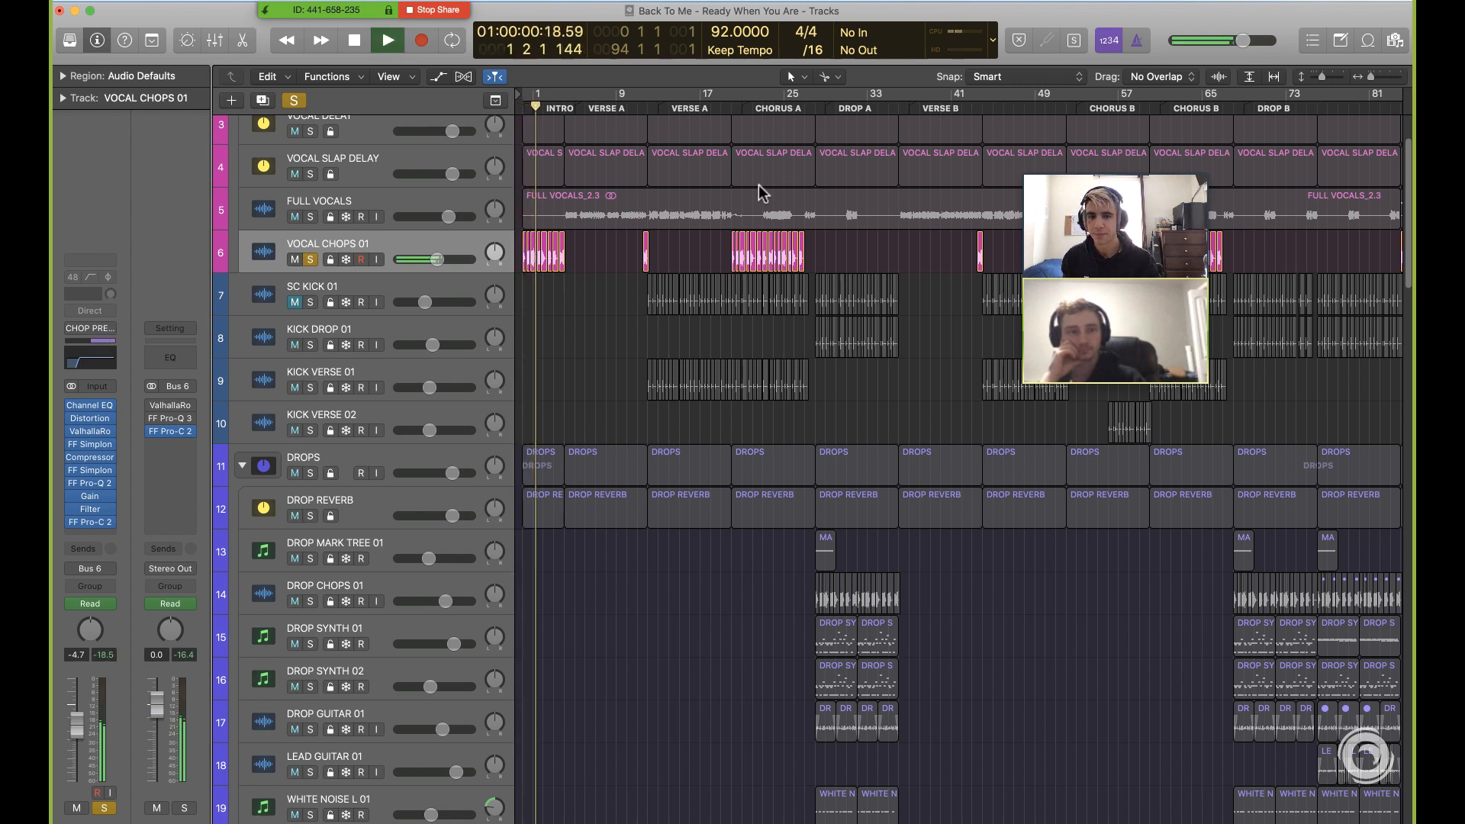
key(space)
click(728, 107)
key(space)
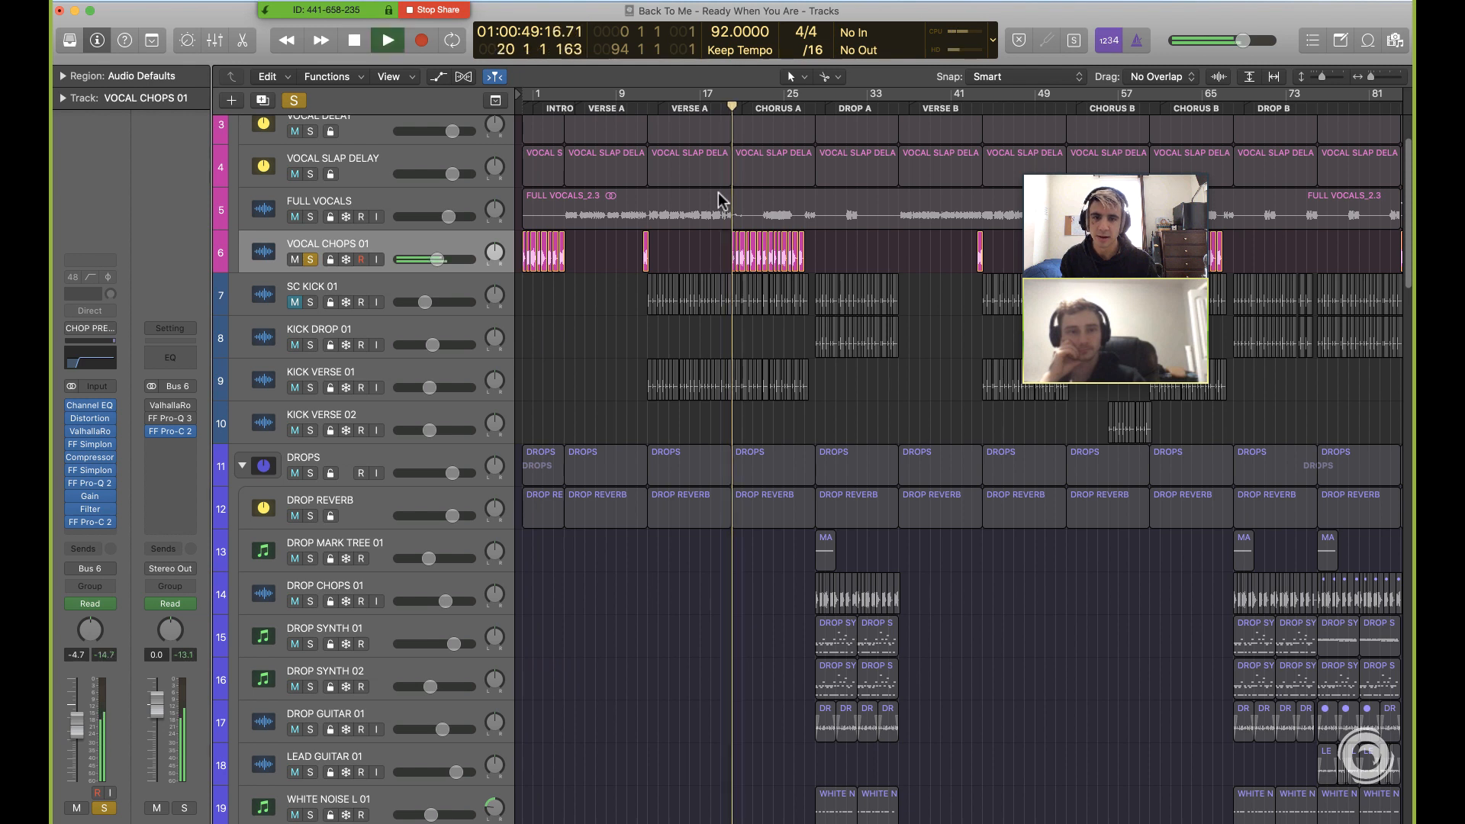
key(space)
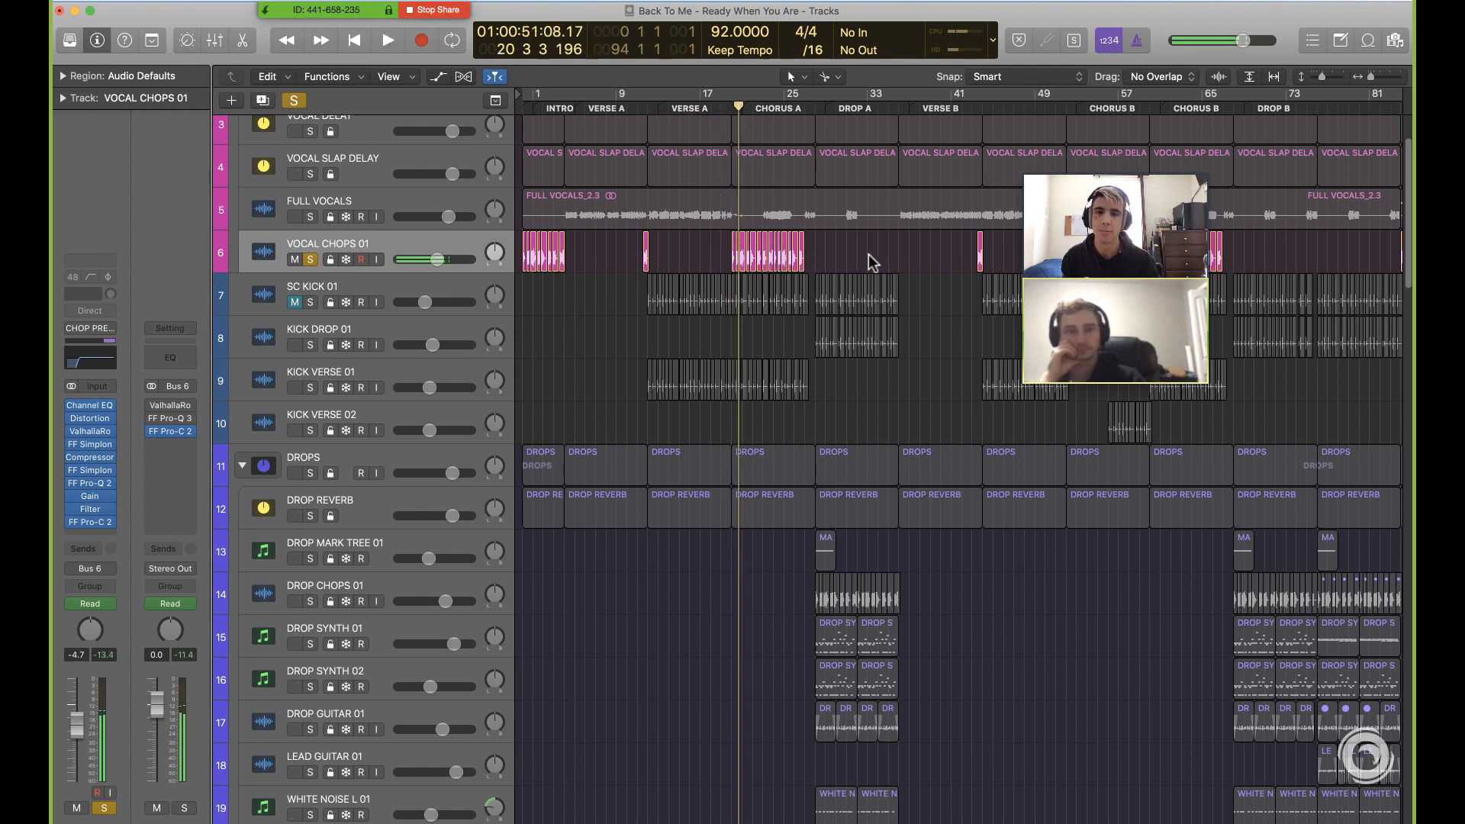
Expand the Region settings and examine the Transpose values of the Chorus A, single, and intro chops on VOCAL CHOPS 01
drag(869, 254, 717, 251)
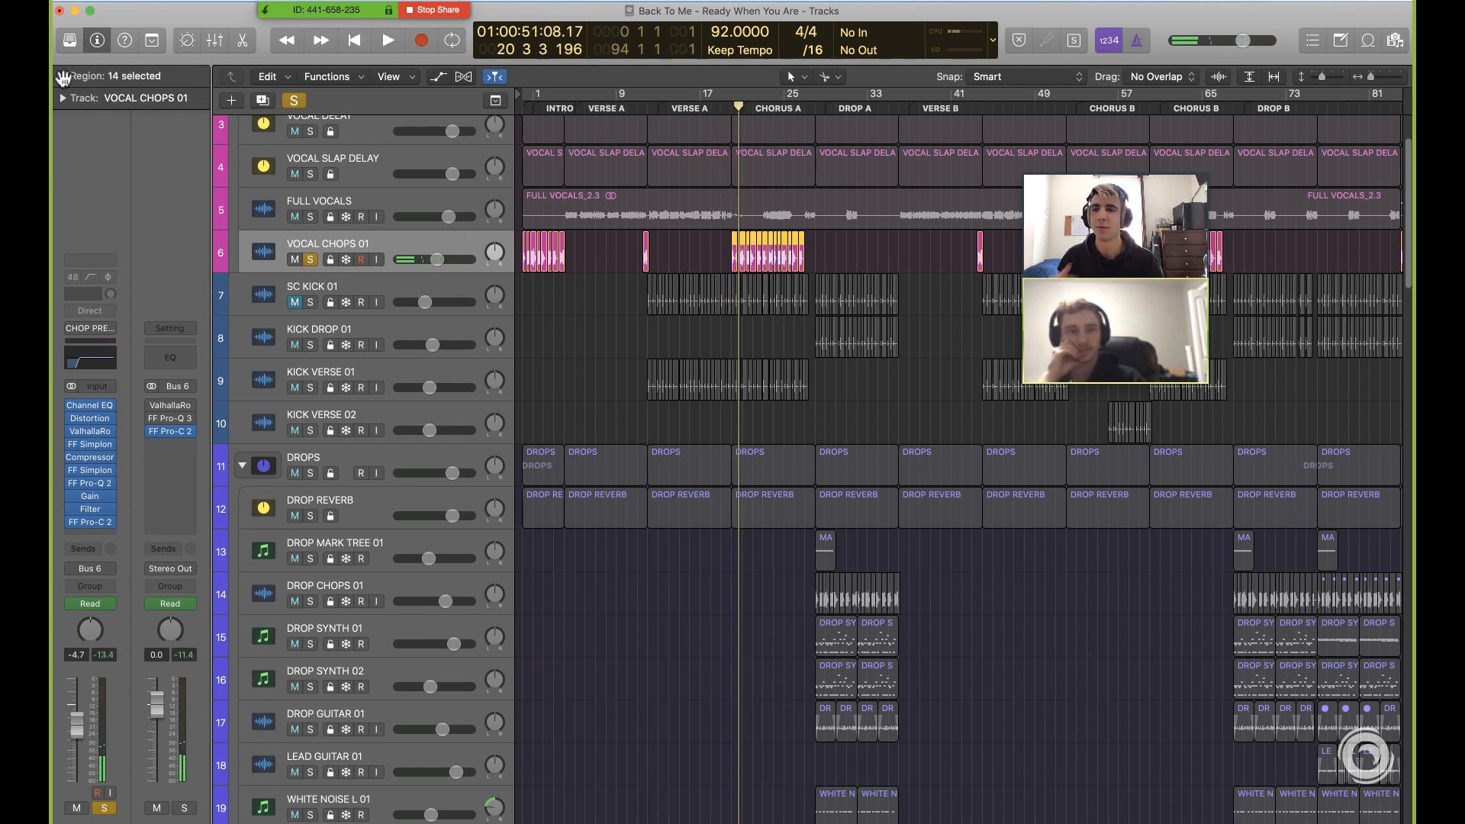
click(62, 77)
click(645, 258)
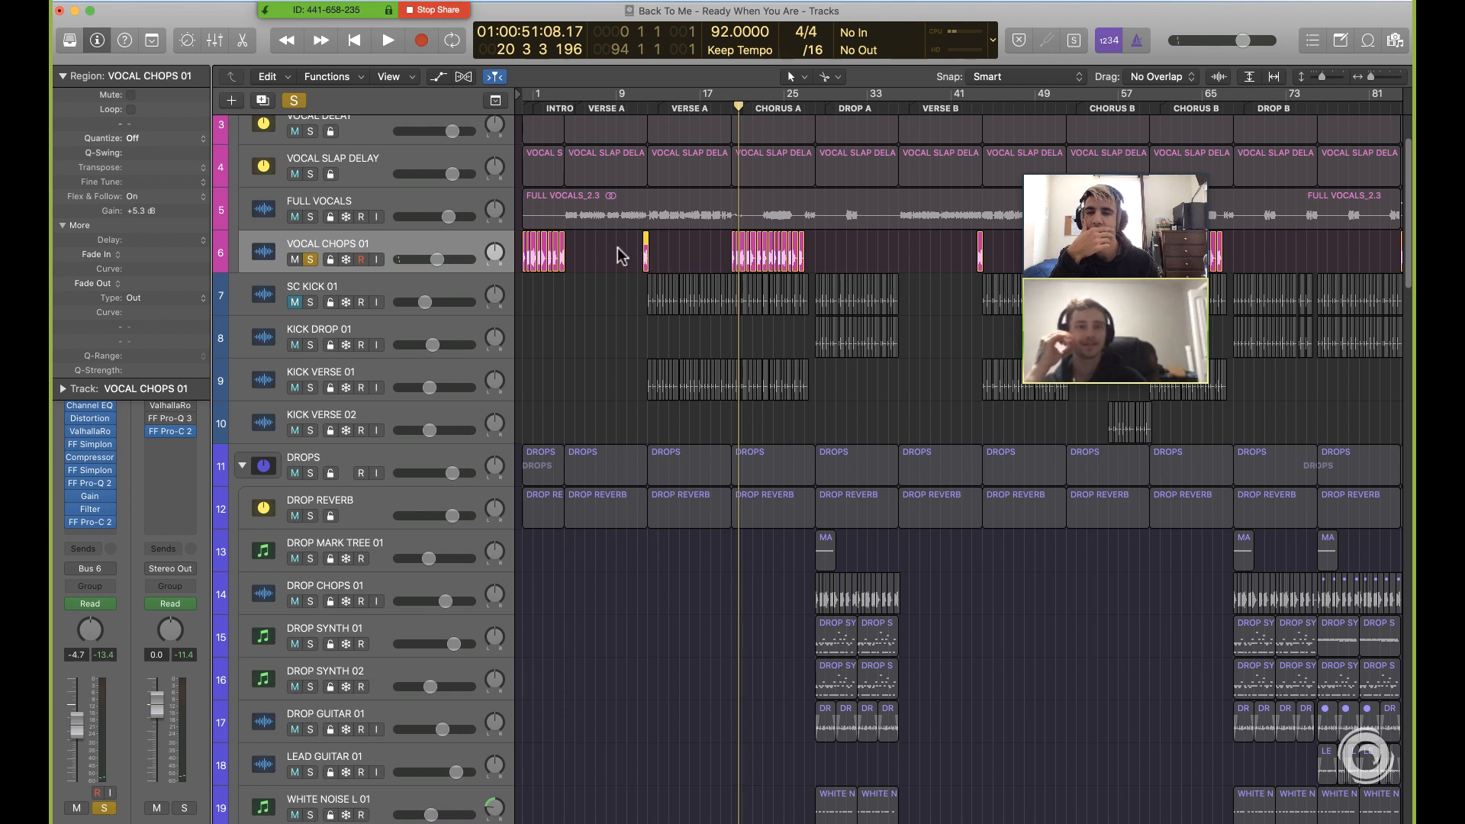
drag(619, 255, 457, 248)
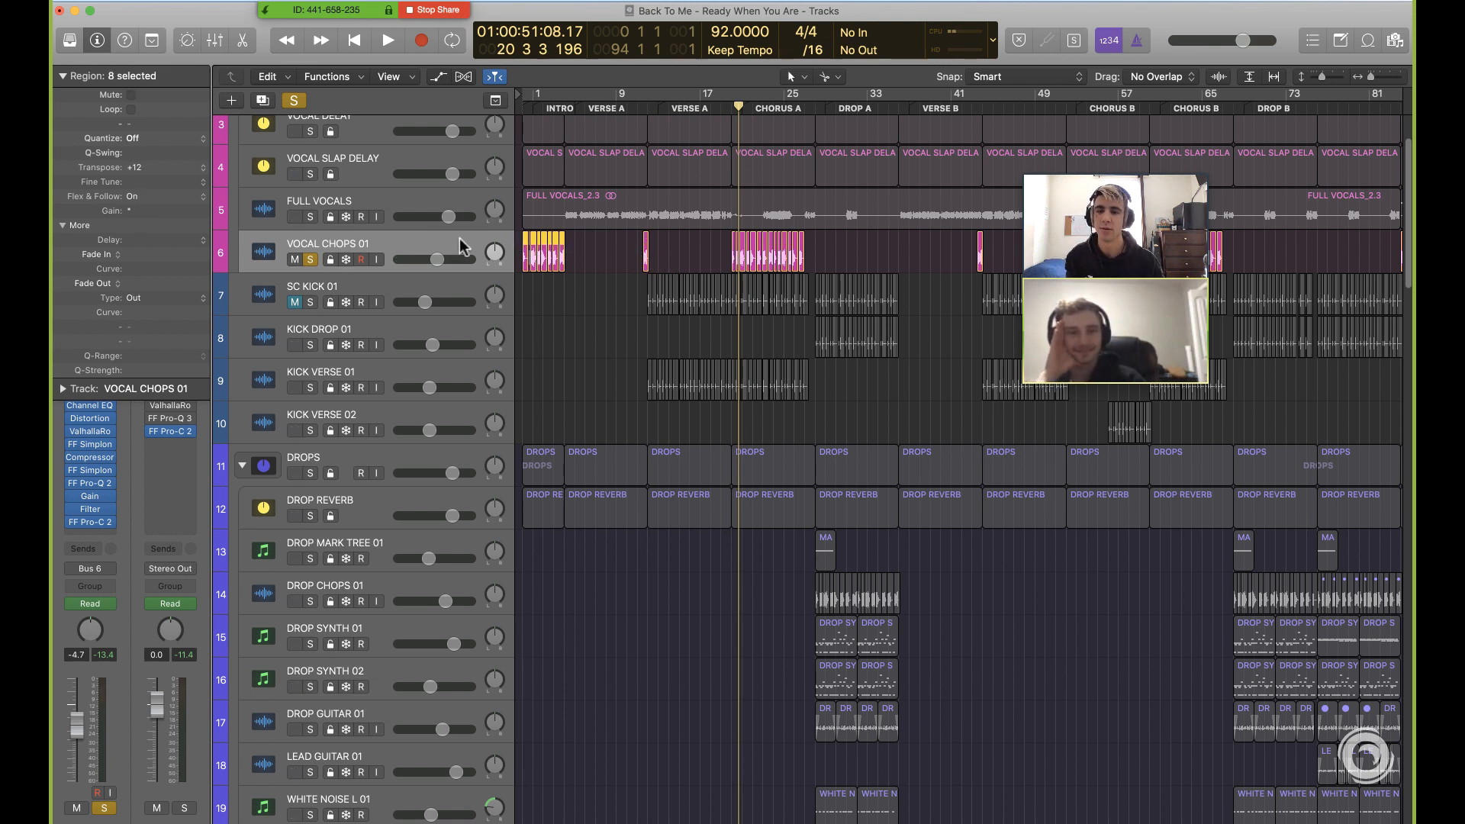
click(462, 246)
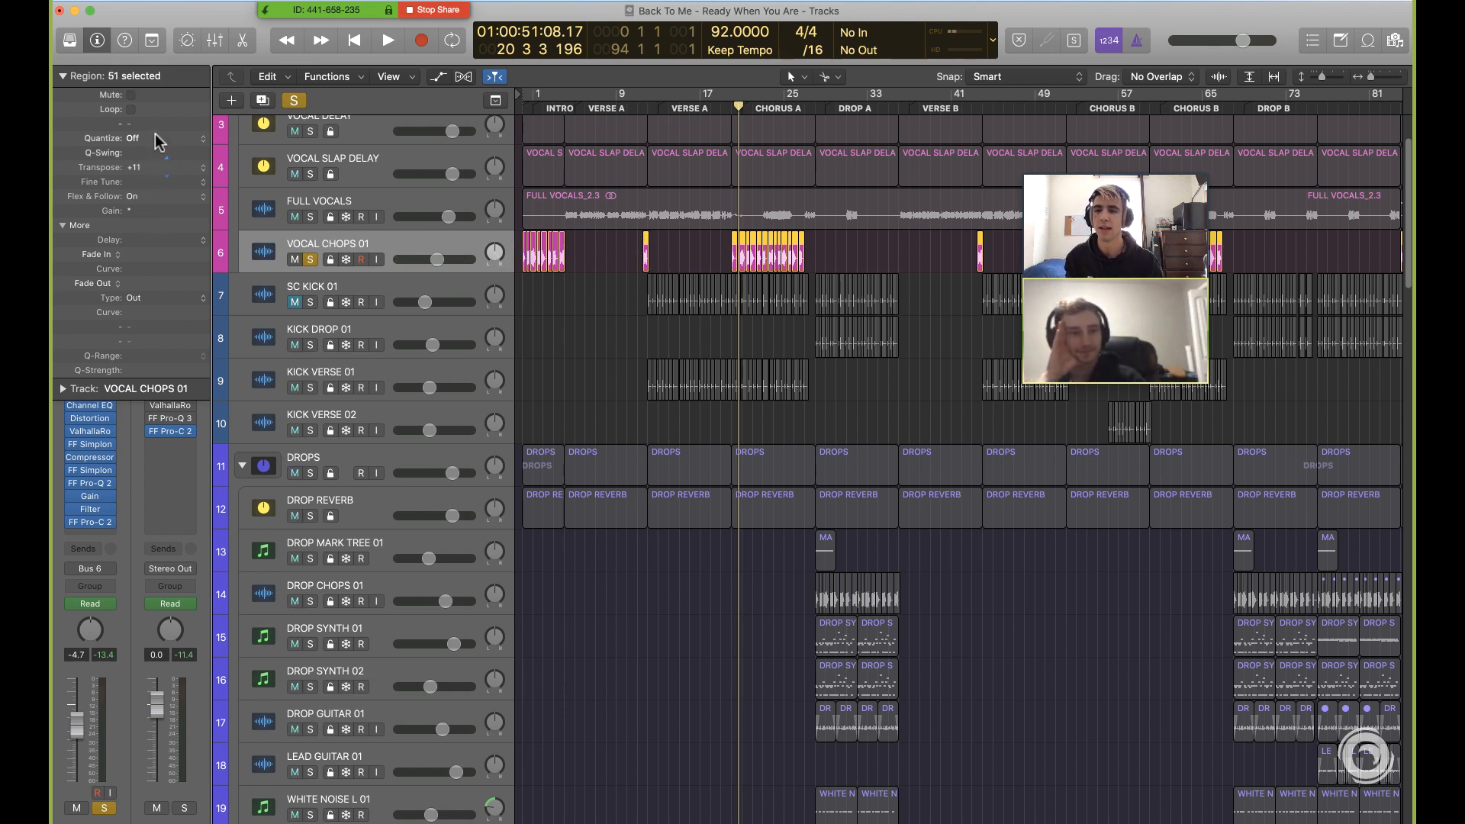
click(690, 251)
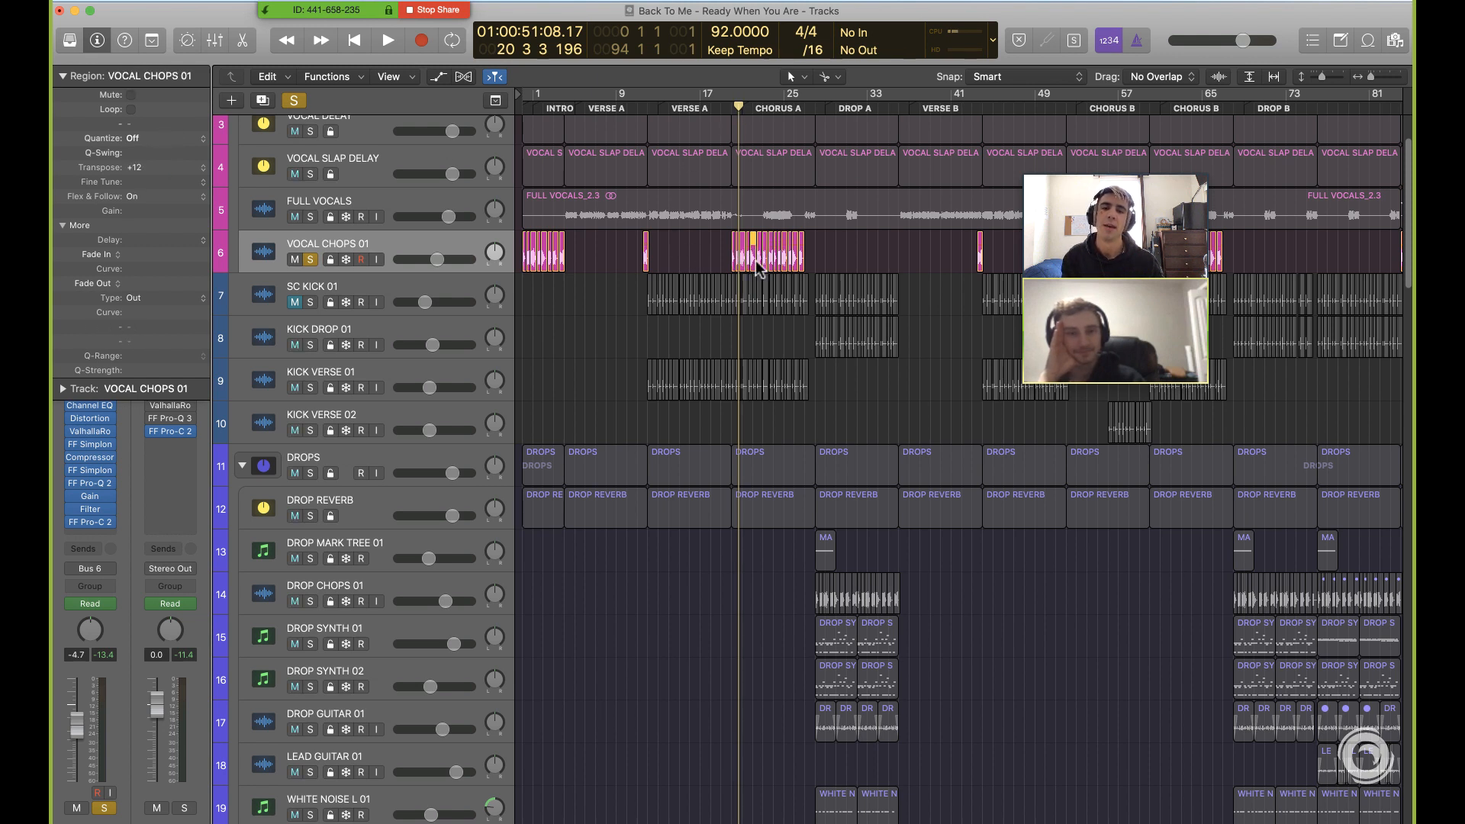
Play the selected Chorus A chop, unsolo VOCAL CHOPS 01, and collapse the Region settings
key(space)
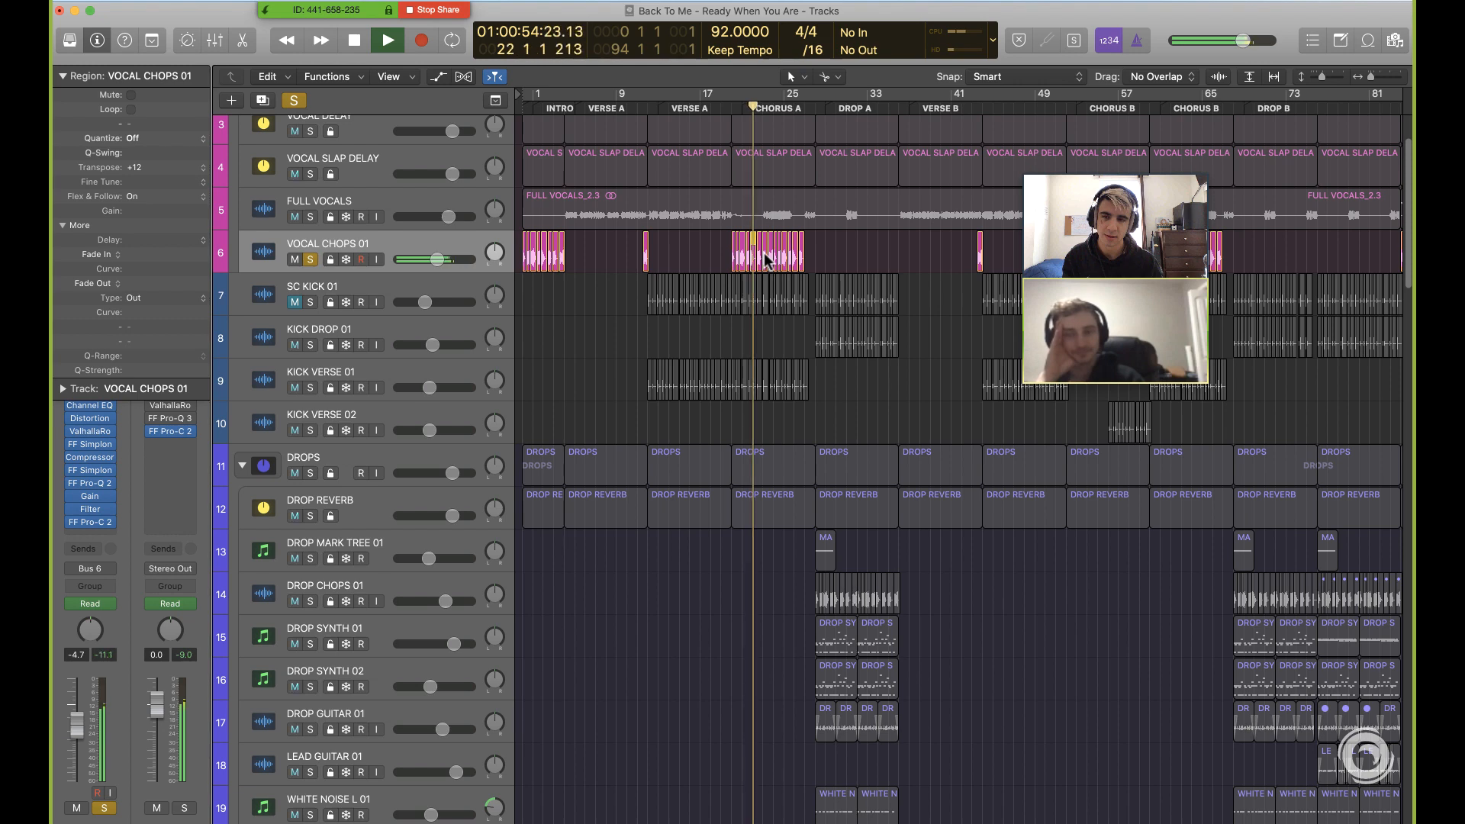
key(space)
key(s)
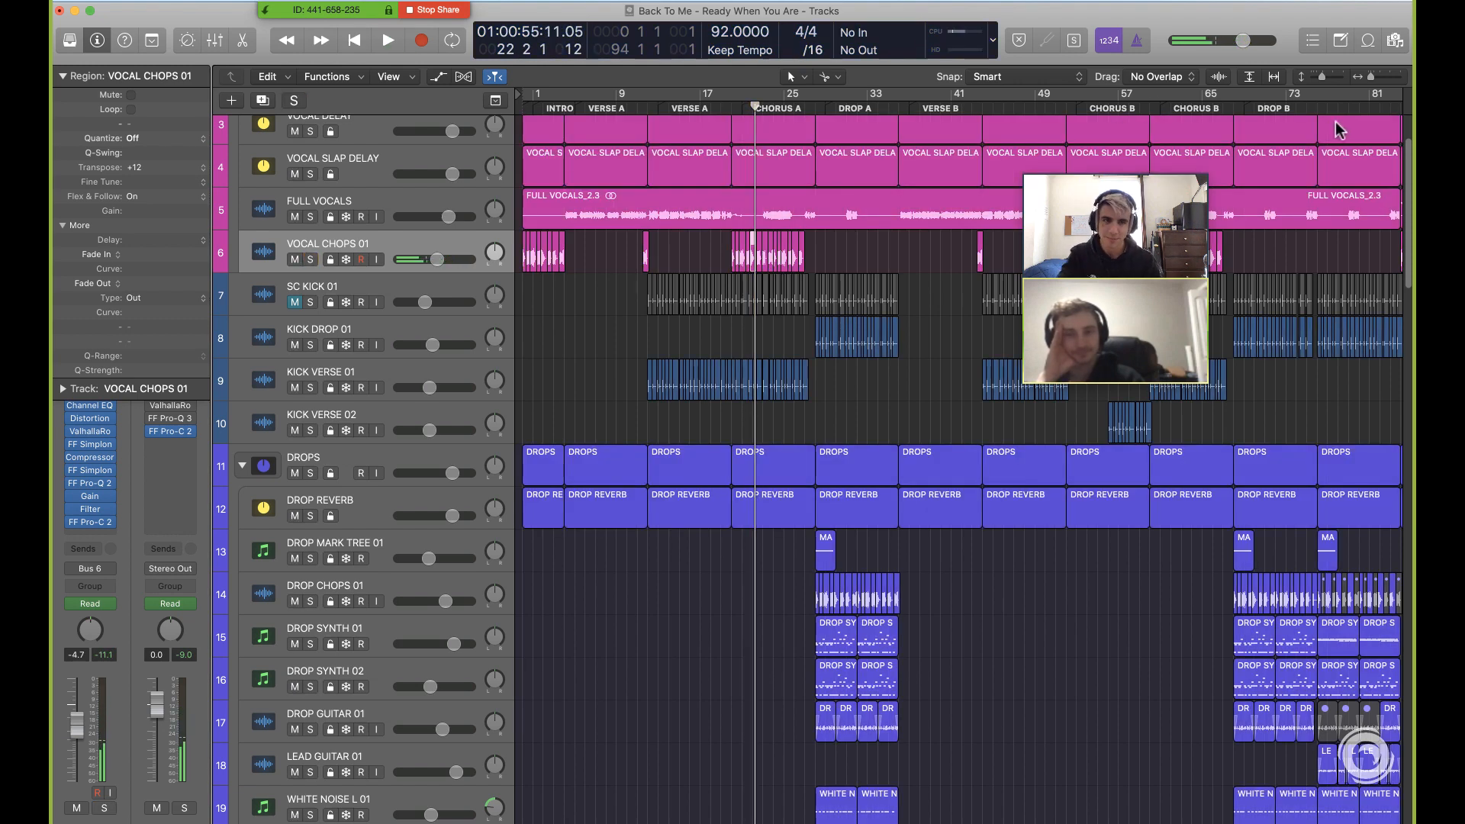
drag(1371, 76, 1375, 76)
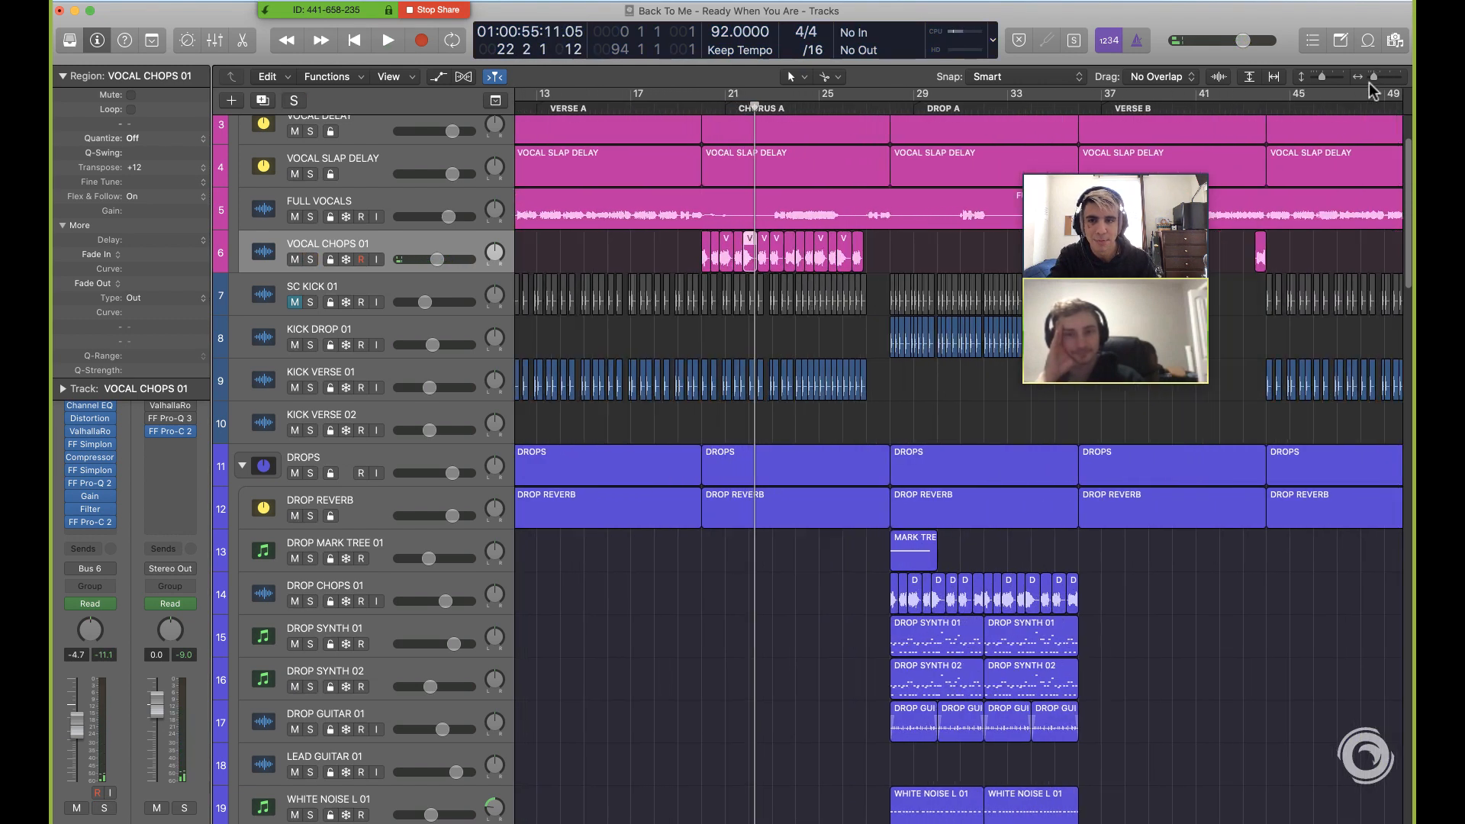
click(64, 76)
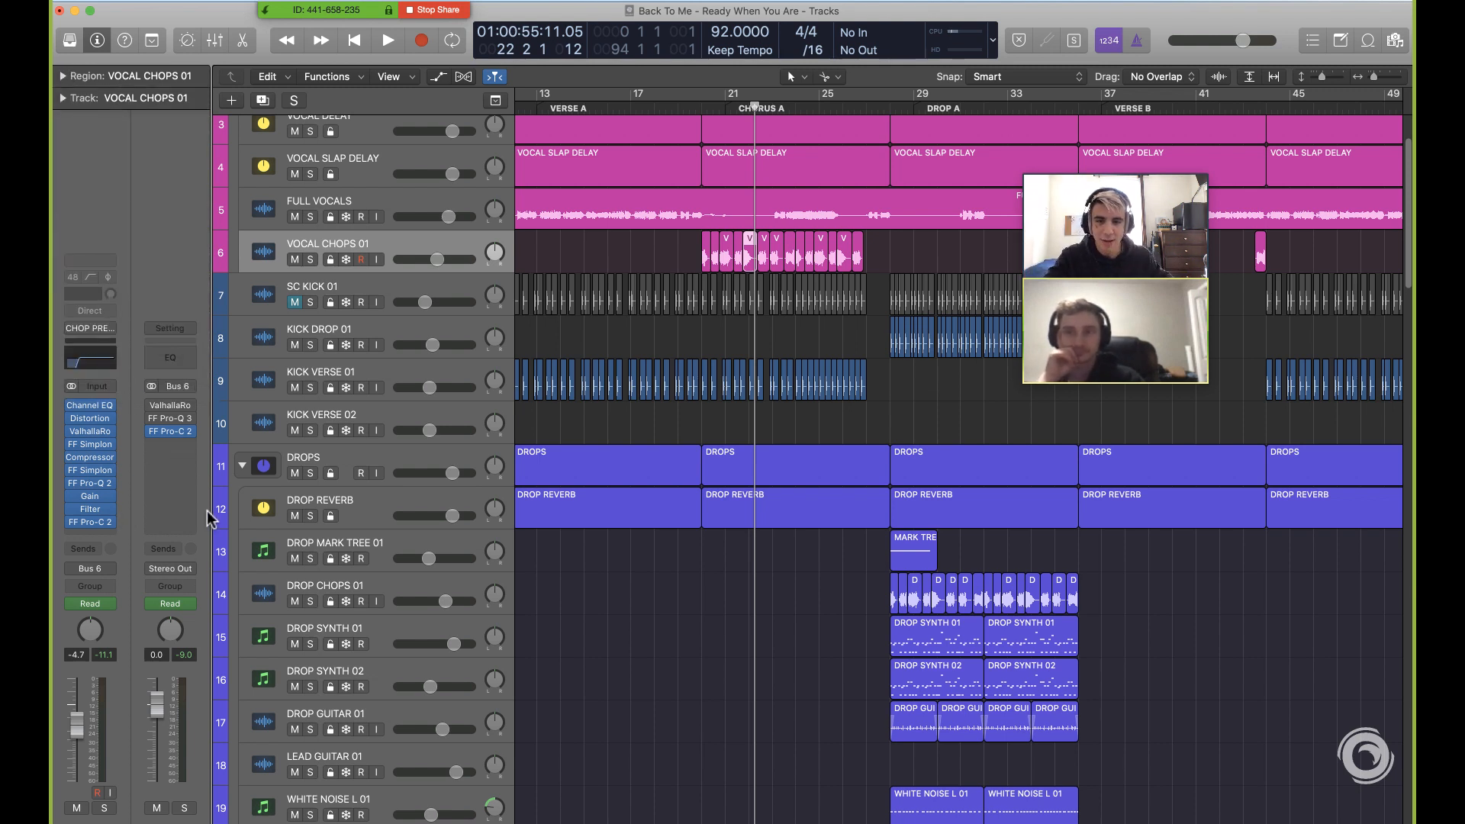
Place the playhead at bar 20, the start of Chorus A, with the wider arrangement in view
drag(1374, 77, 1371, 75)
click(713, 112)
click(730, 112)
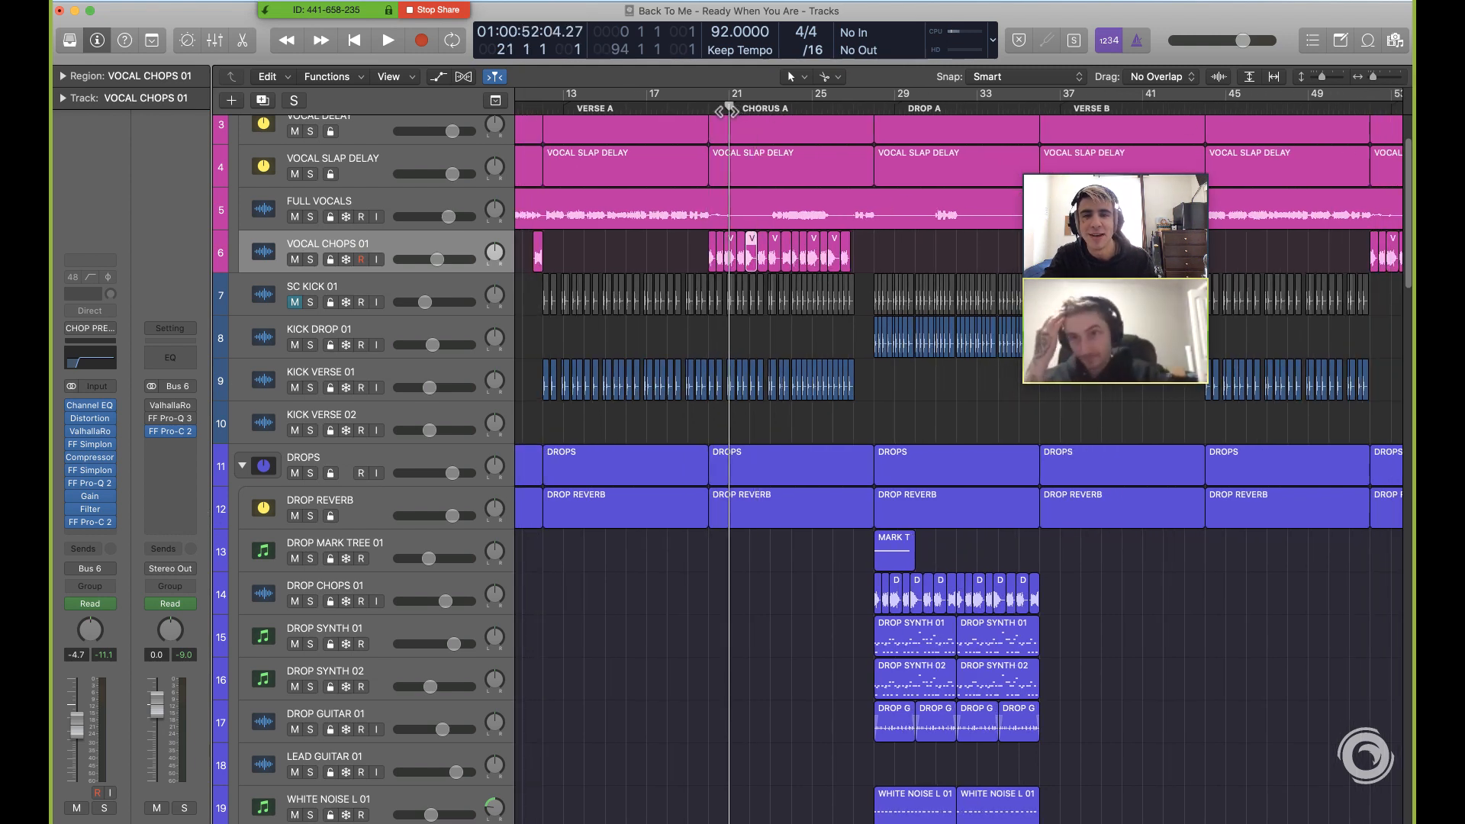
click(708, 113)
drag(1381, 77, 1371, 76)
Select the single vocal chop just before the second VERSE A and return the playhead to the start of the song
click(628, 254)
click(631, 255)
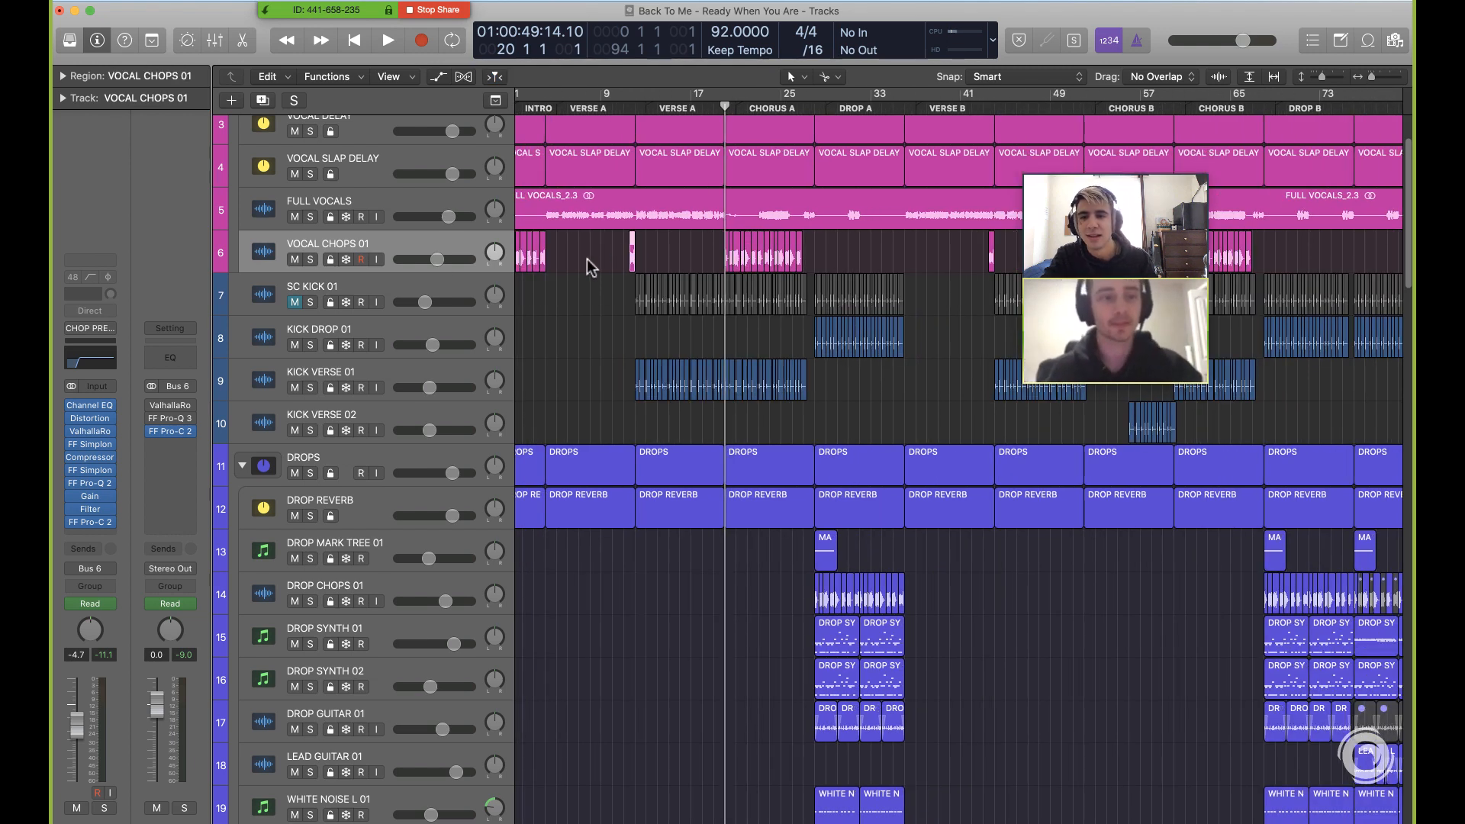
key(Return)
key(space)
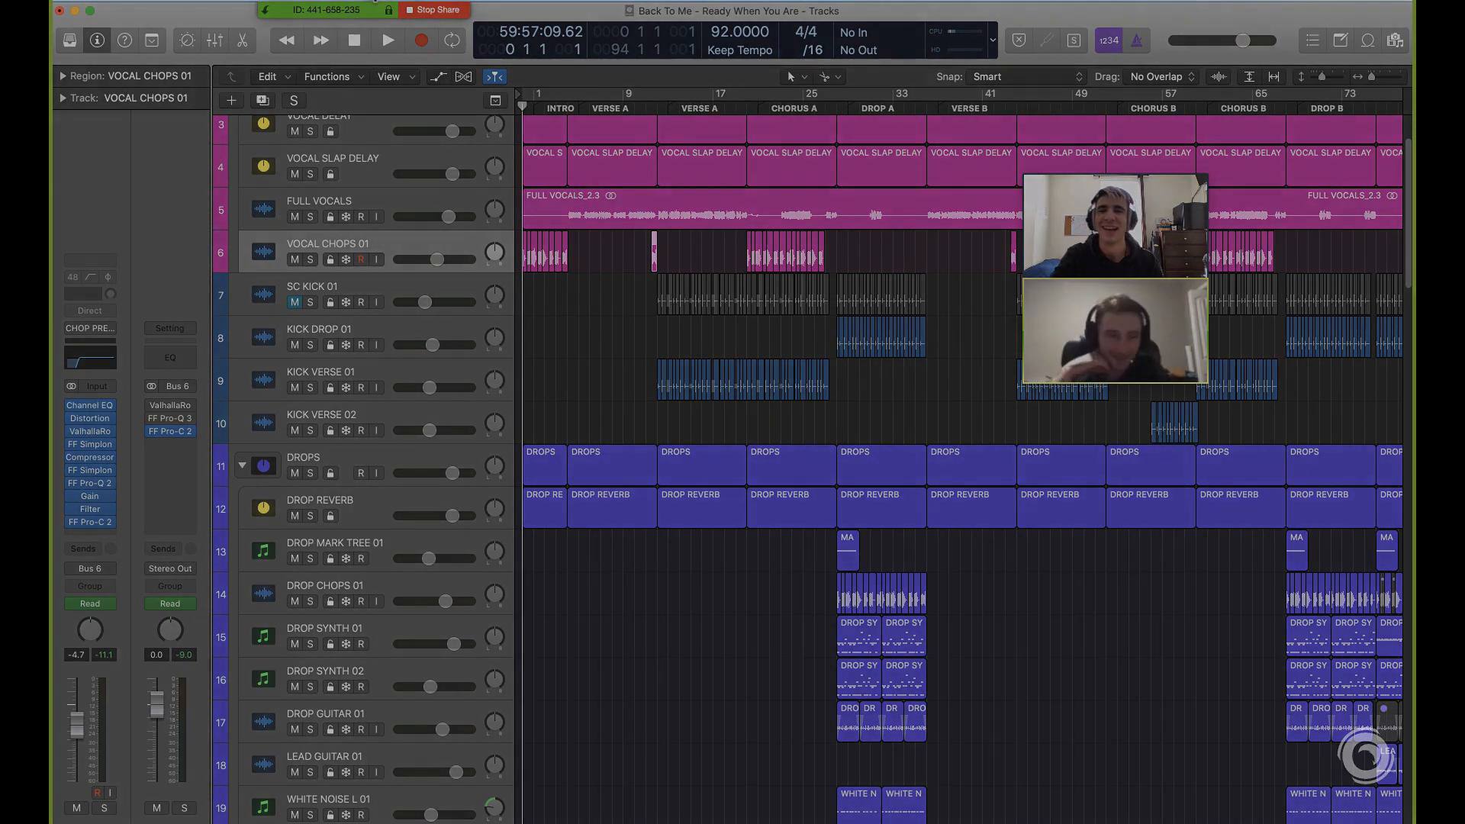
click(1011, 2)
click(1031, 12)
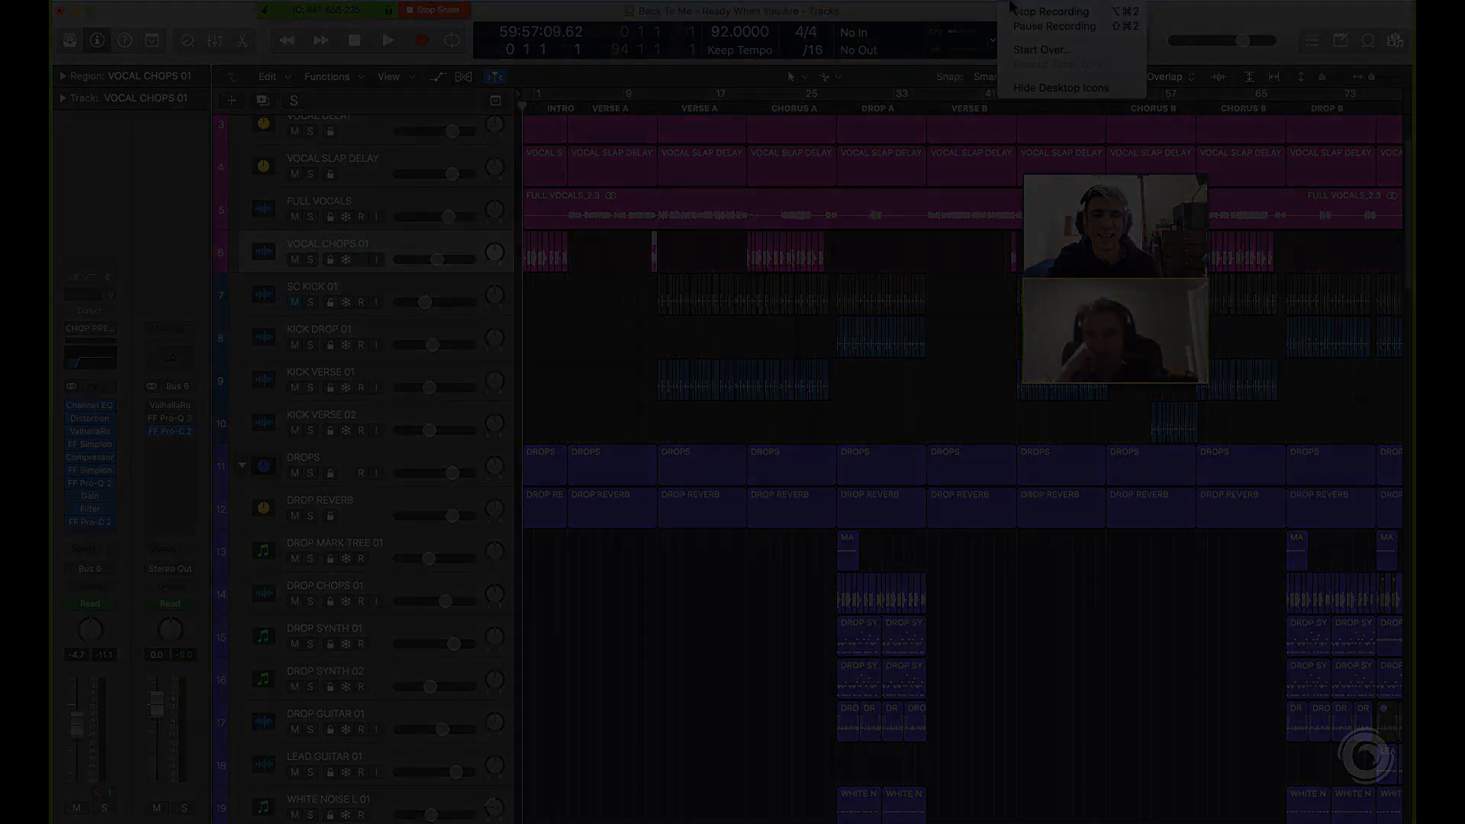